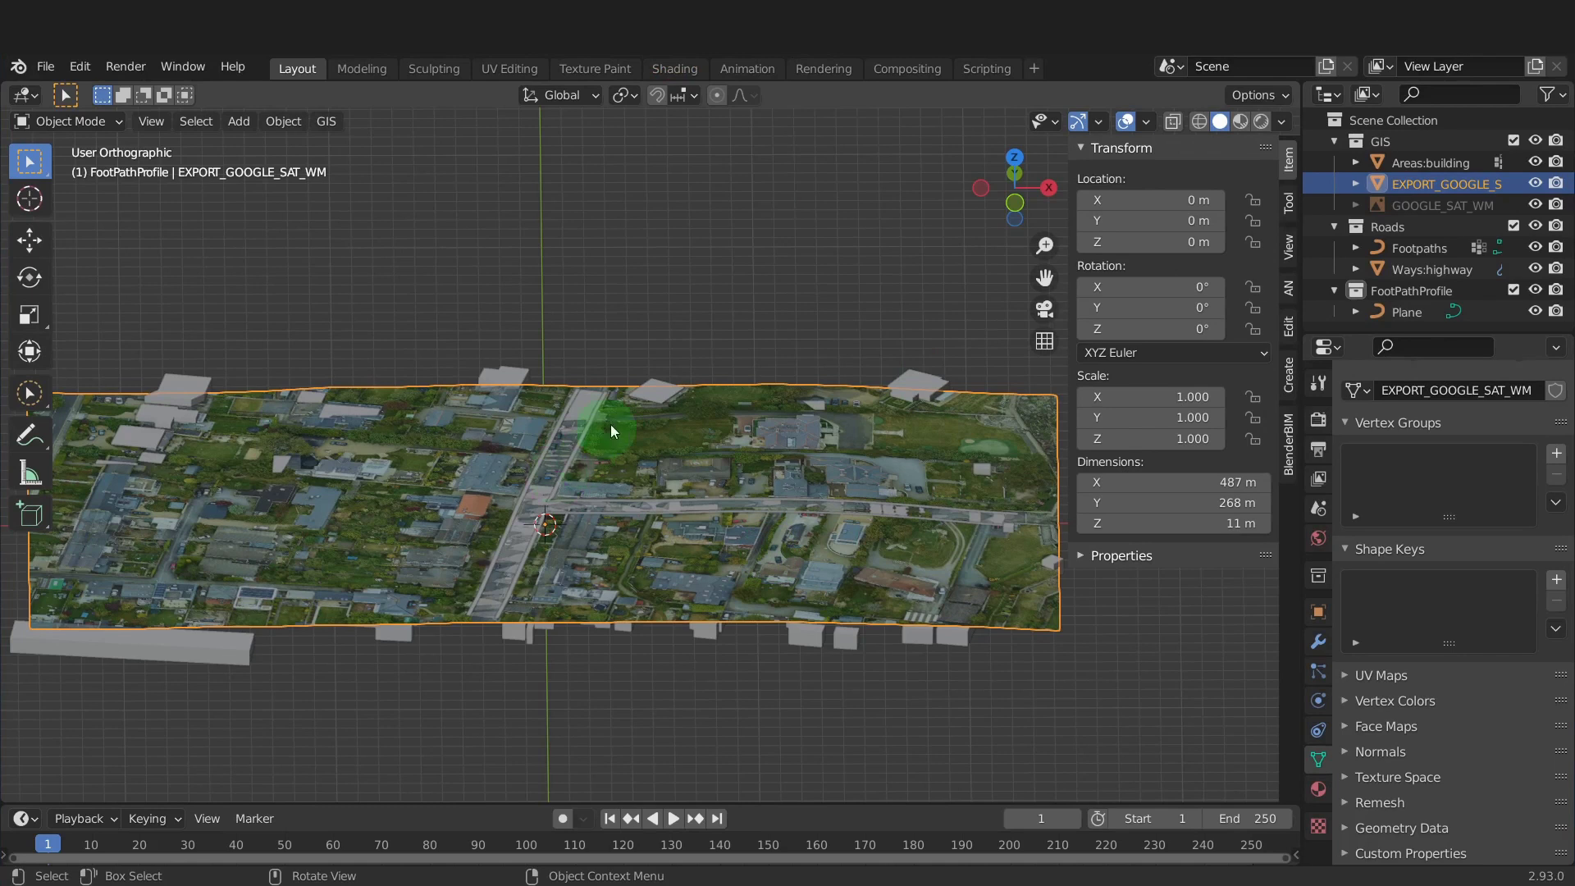
Select Areas:building and remove every imported tag and address vertex group from it.
left_click(662, 399)
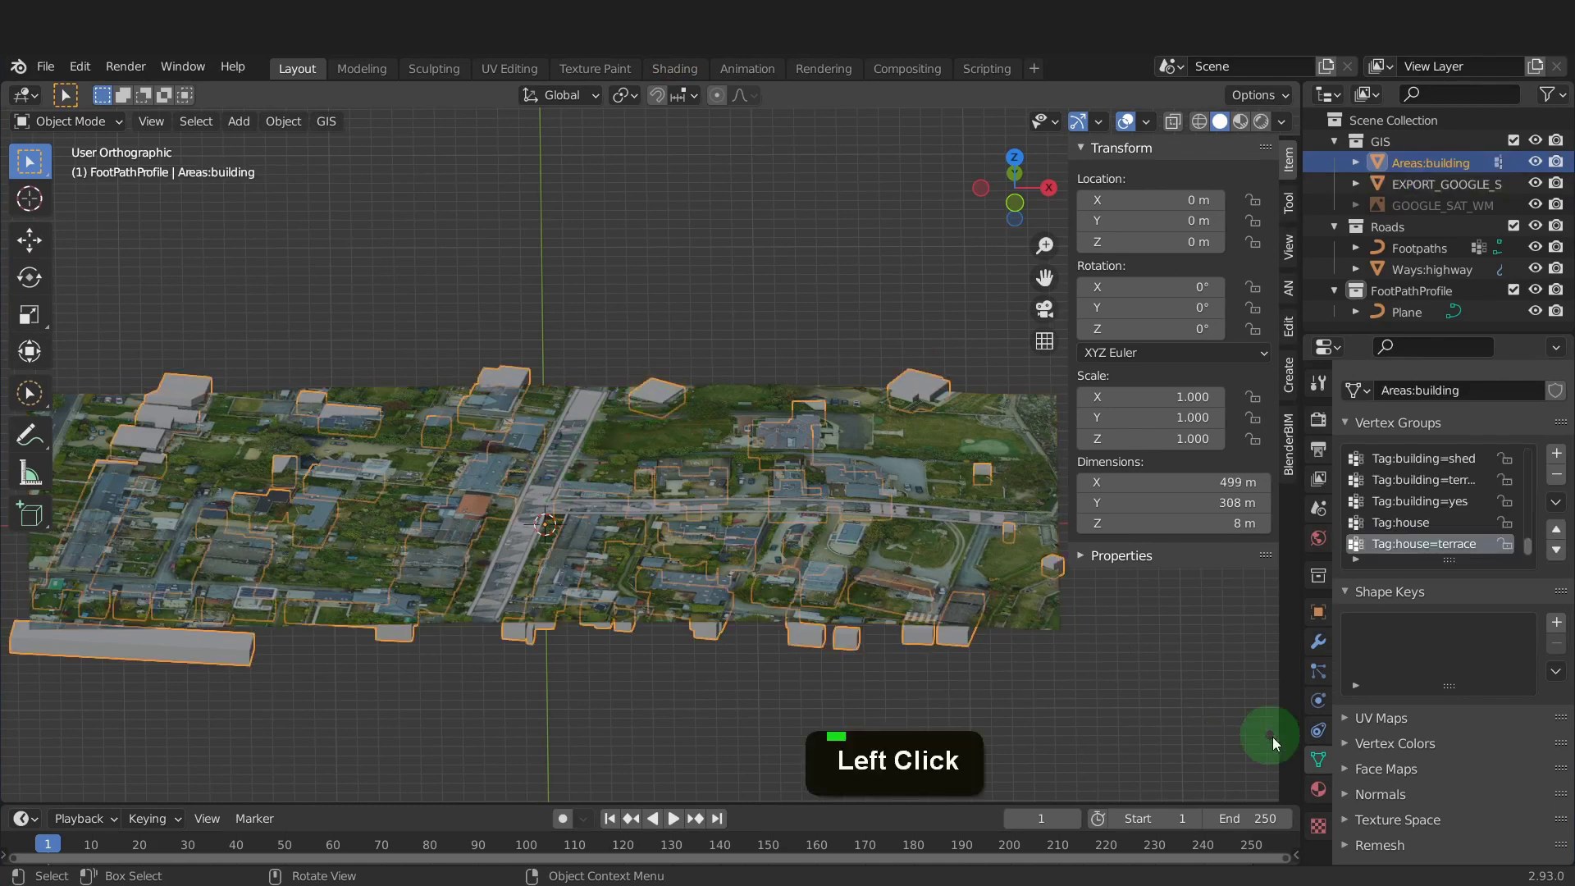
left_click(1316, 758)
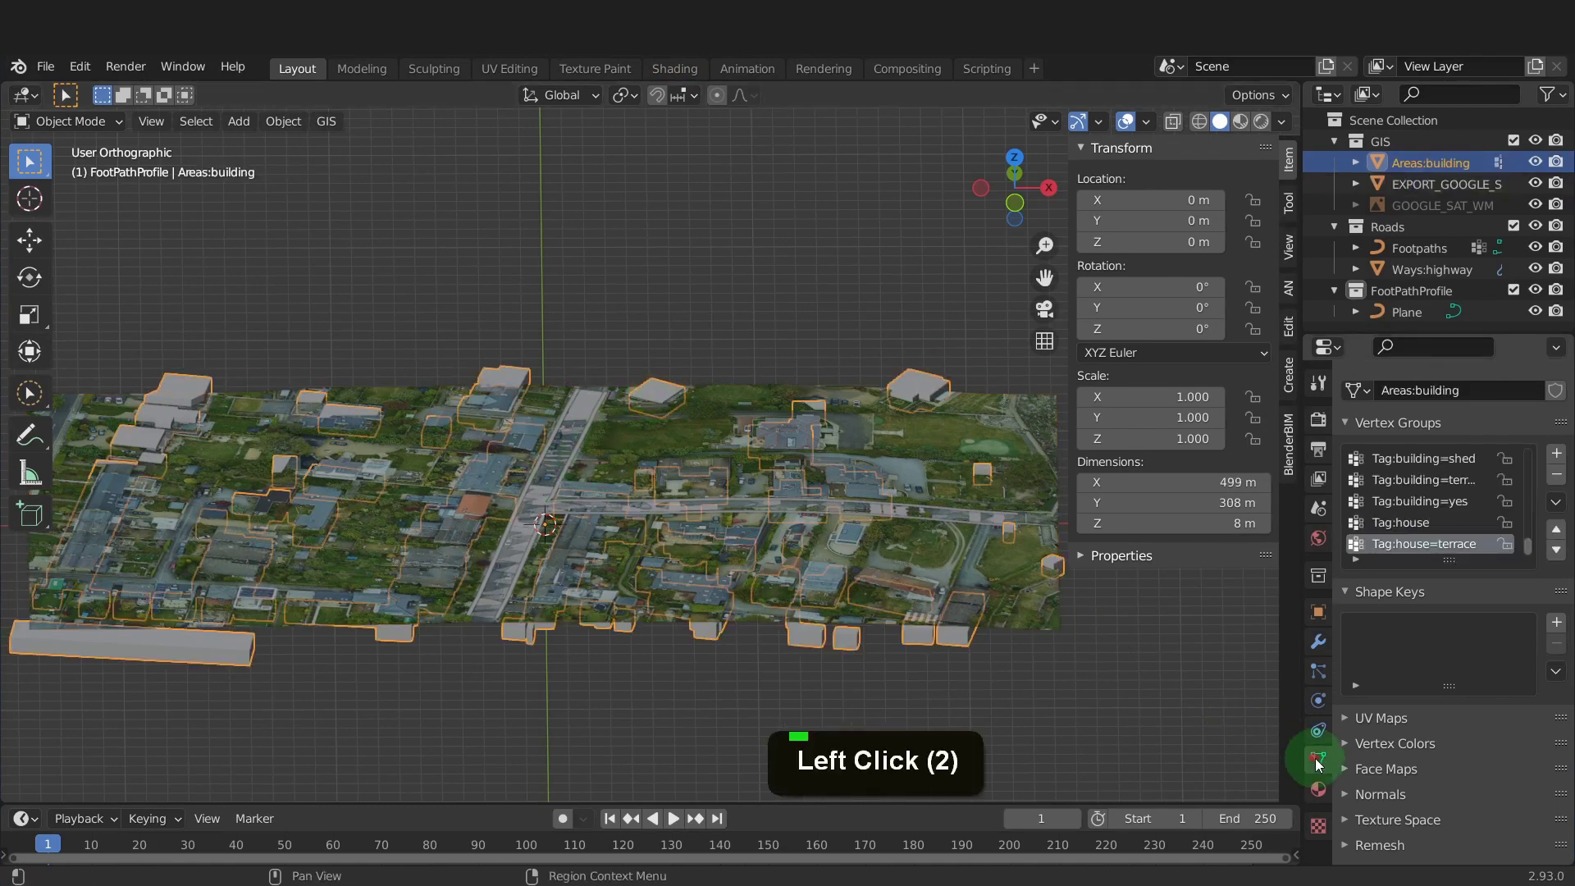
left_click(1556, 475)
left_click(1556, 475)
left_click(1556, 476)
left_click(1556, 476)
left_click(1556, 475)
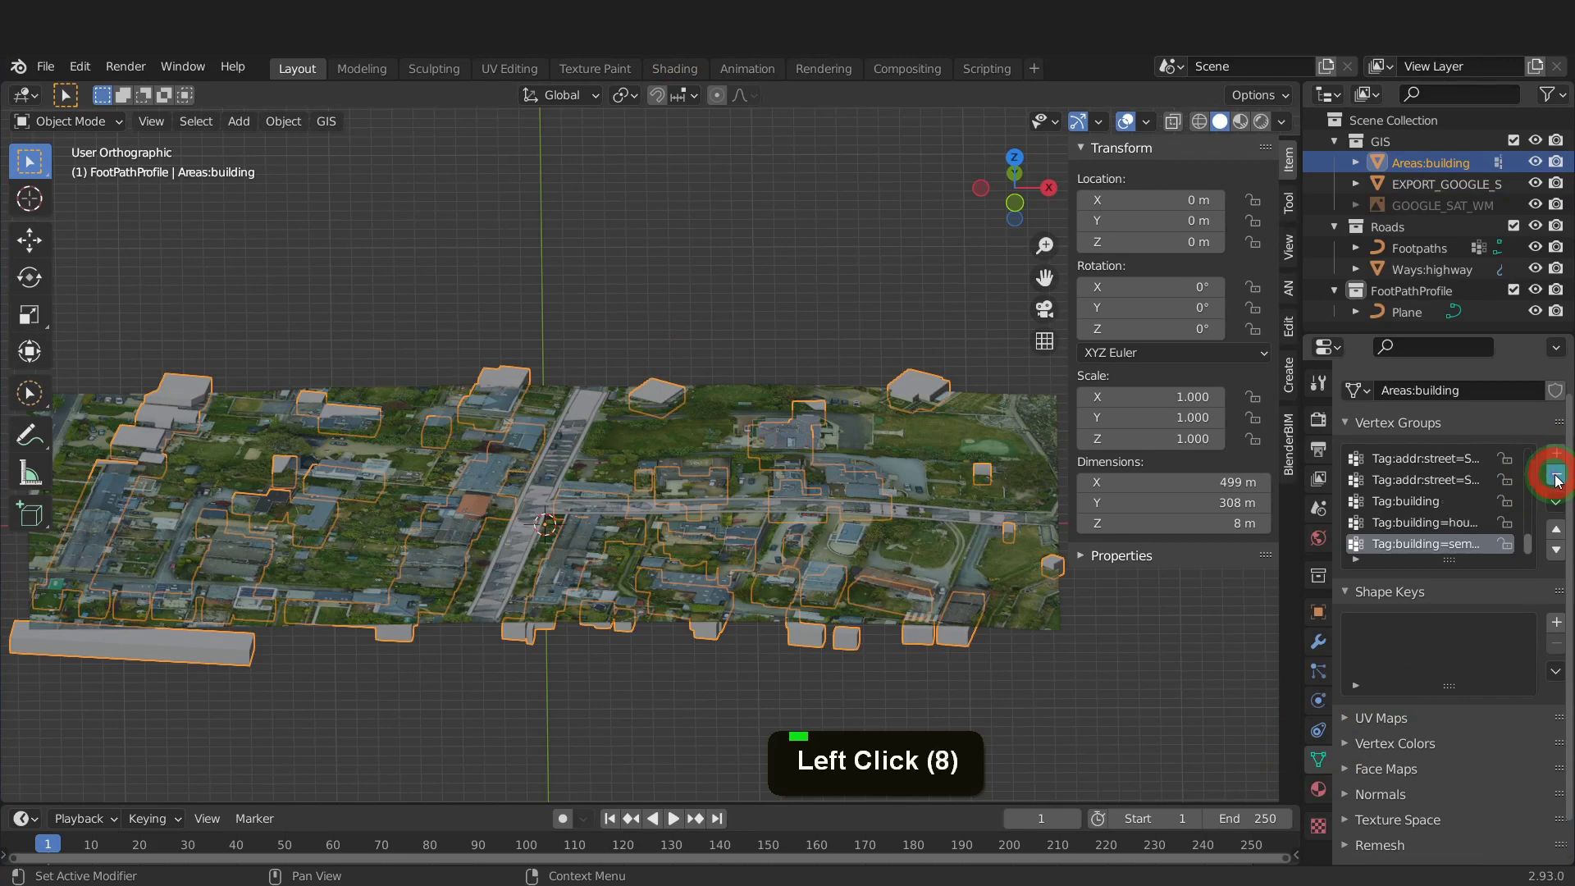
left_click(1556, 476)
left_click(1556, 476)
left_click(1556, 476)
left_click(1556, 476)
left_click(1556, 475)
left_click(1556, 475)
left_click(1556, 476)
left_click(1556, 475)
left_click(1556, 475)
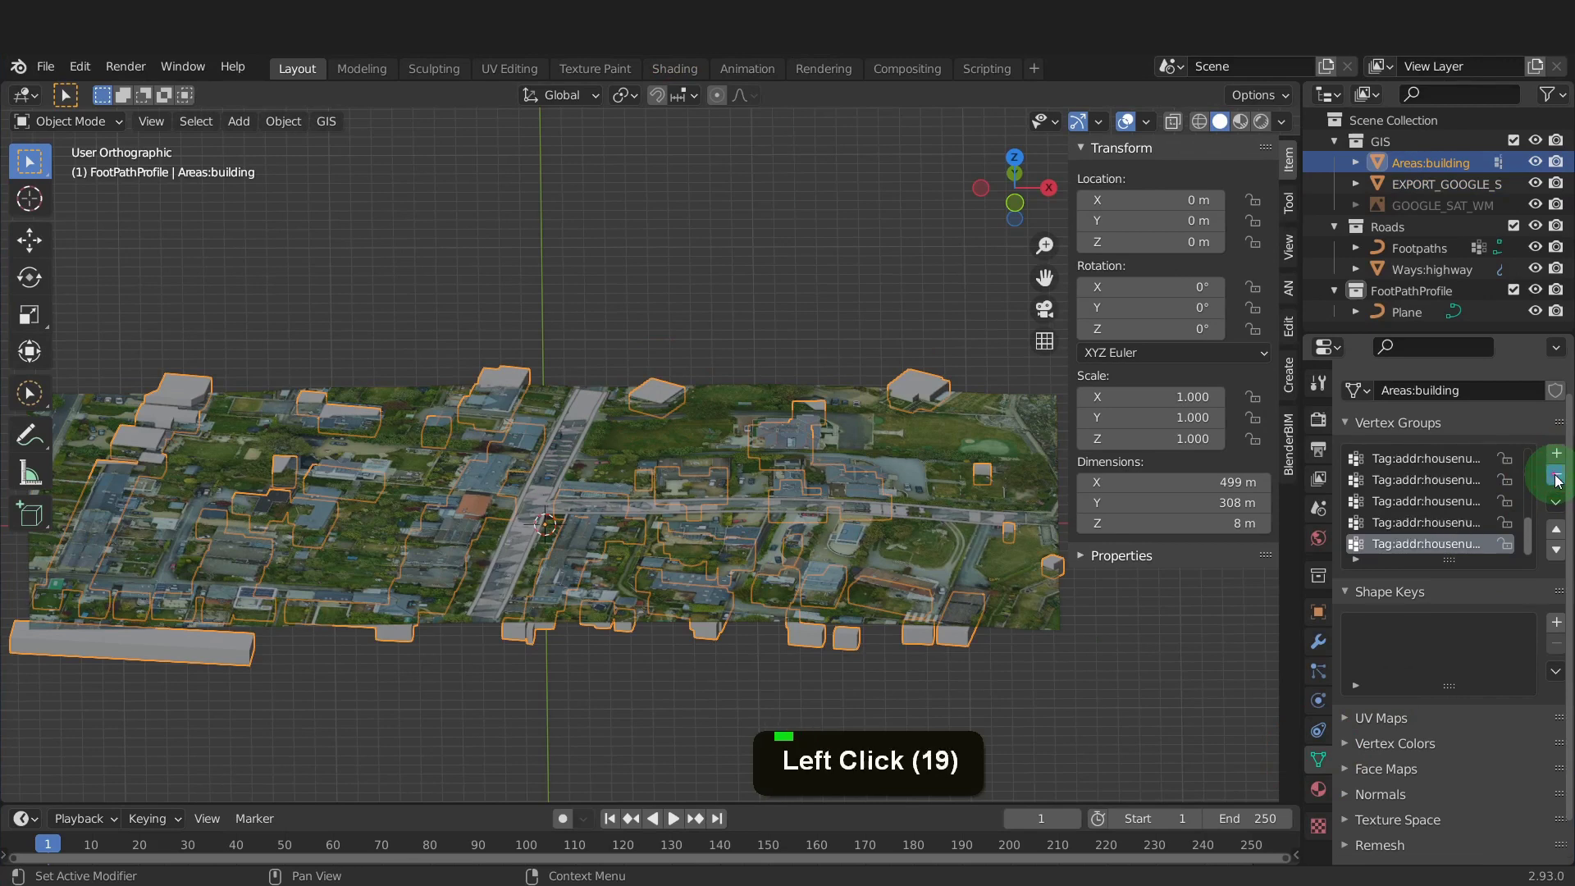
left_click(1556, 476)
left_click(1556, 475)
left_click(1556, 476)
left_click(1556, 476)
left_click(1555, 476)
left_click(1556, 476)
left_click(1556, 476)
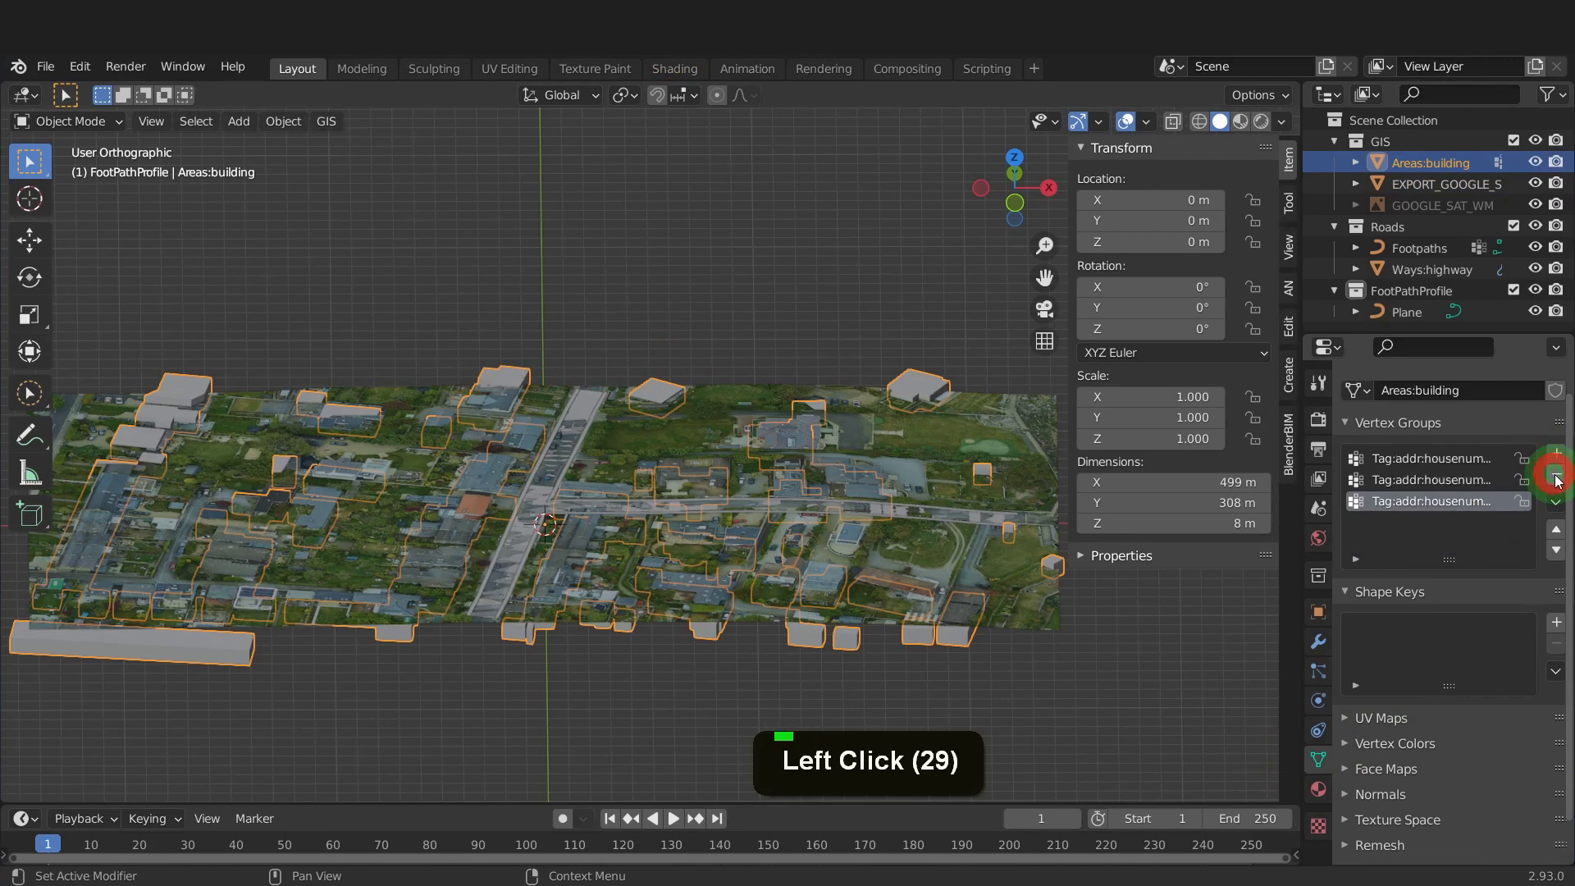
left_click(1555, 475)
left_click(1556, 476)
left_click(1556, 477)
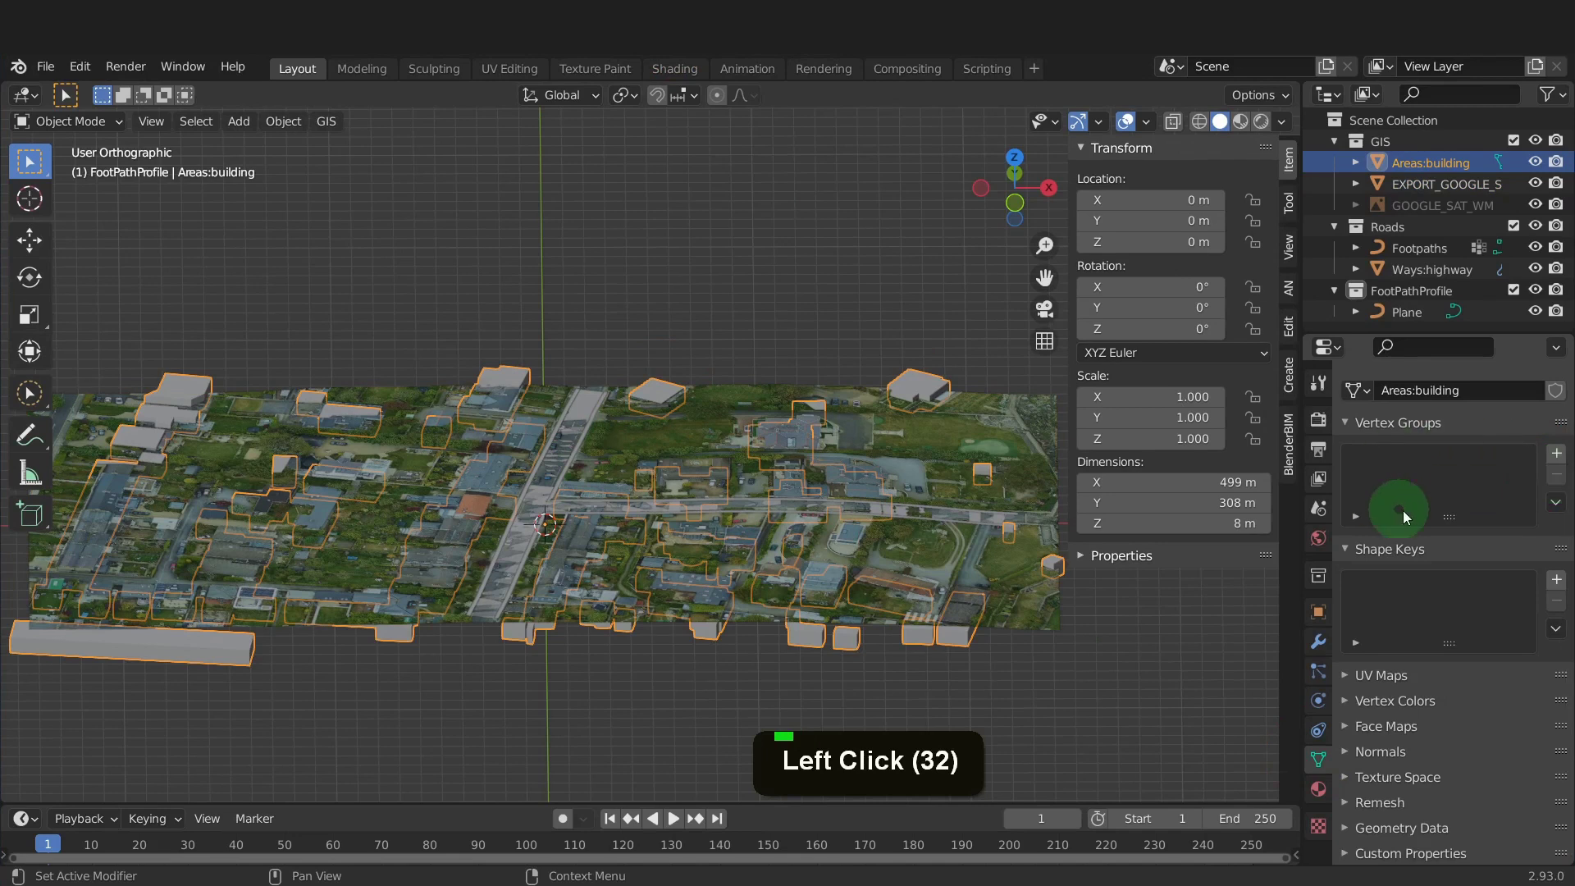
Add a new empty vertex group and name it Snap.
left_click(1556, 453)
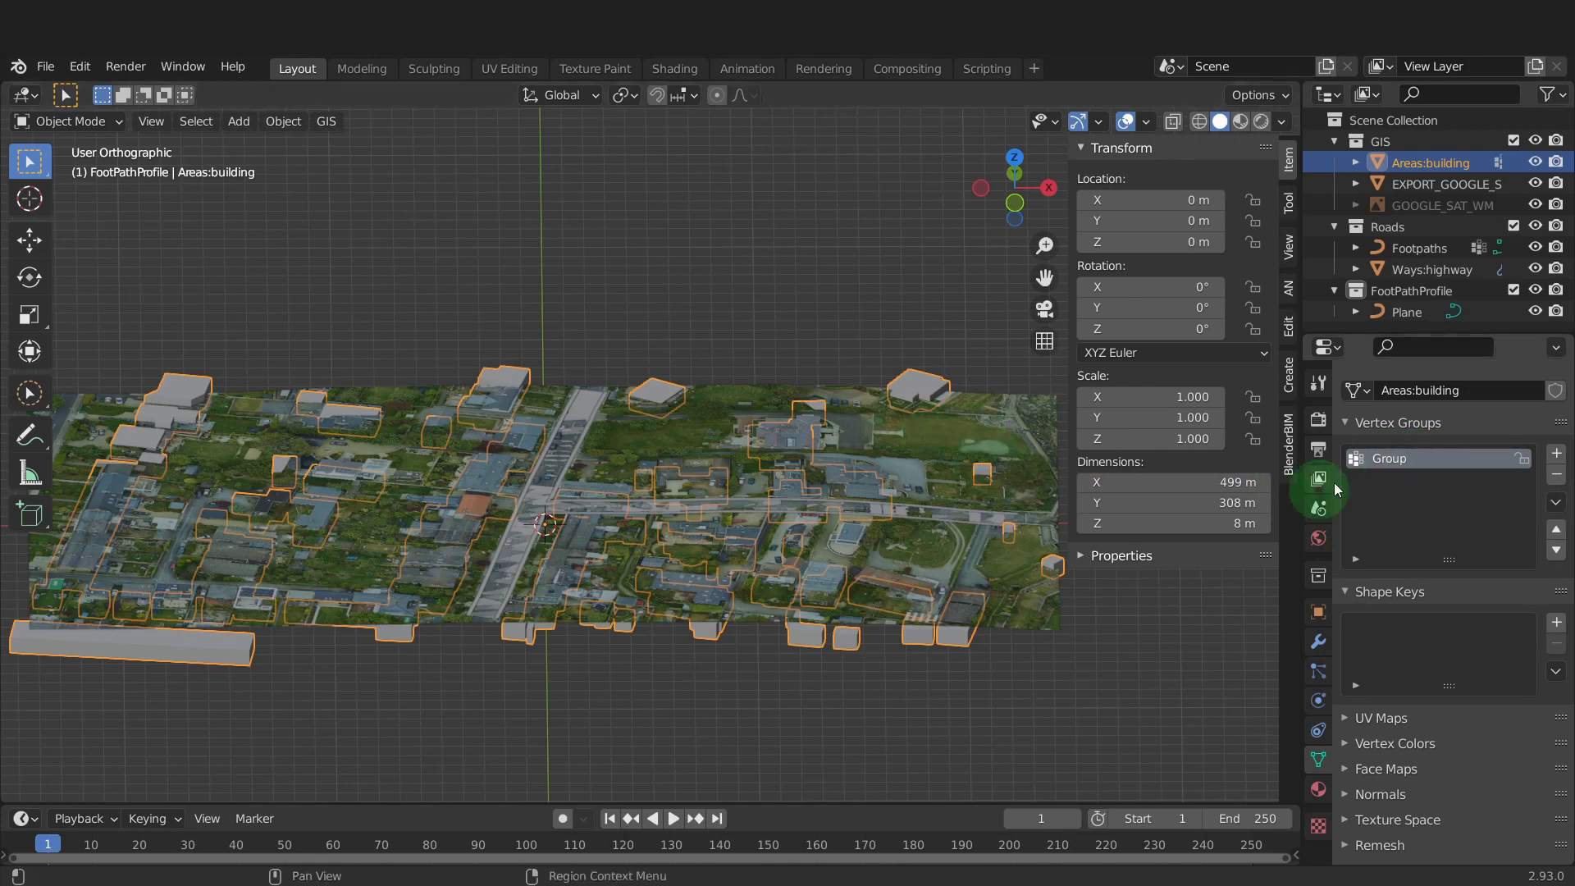
left_click(1384, 461)
type("Snap")
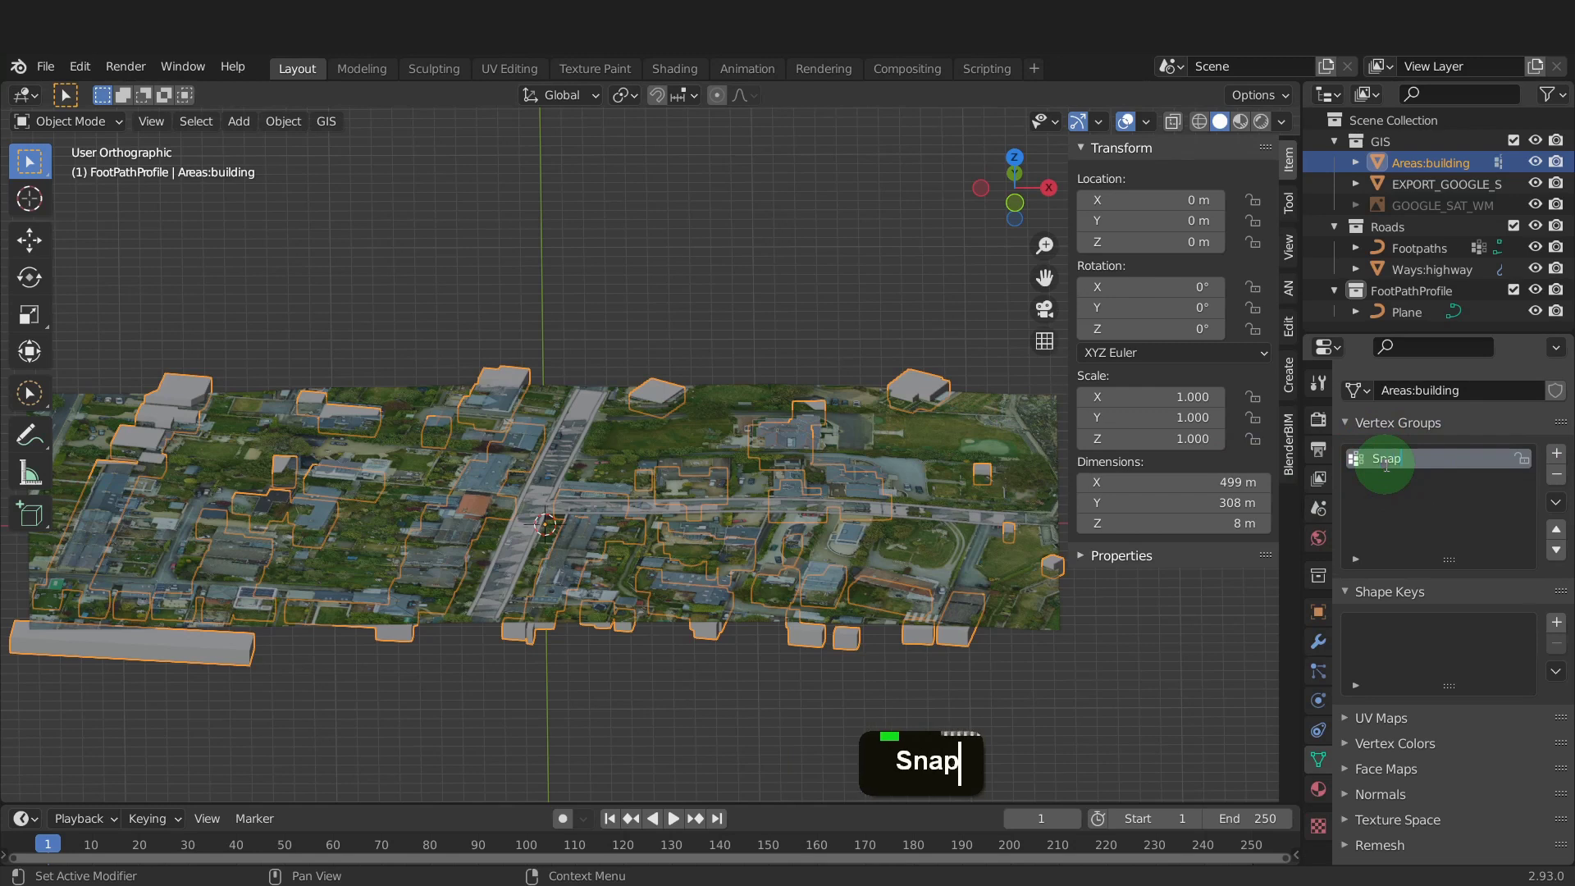
key("Return")
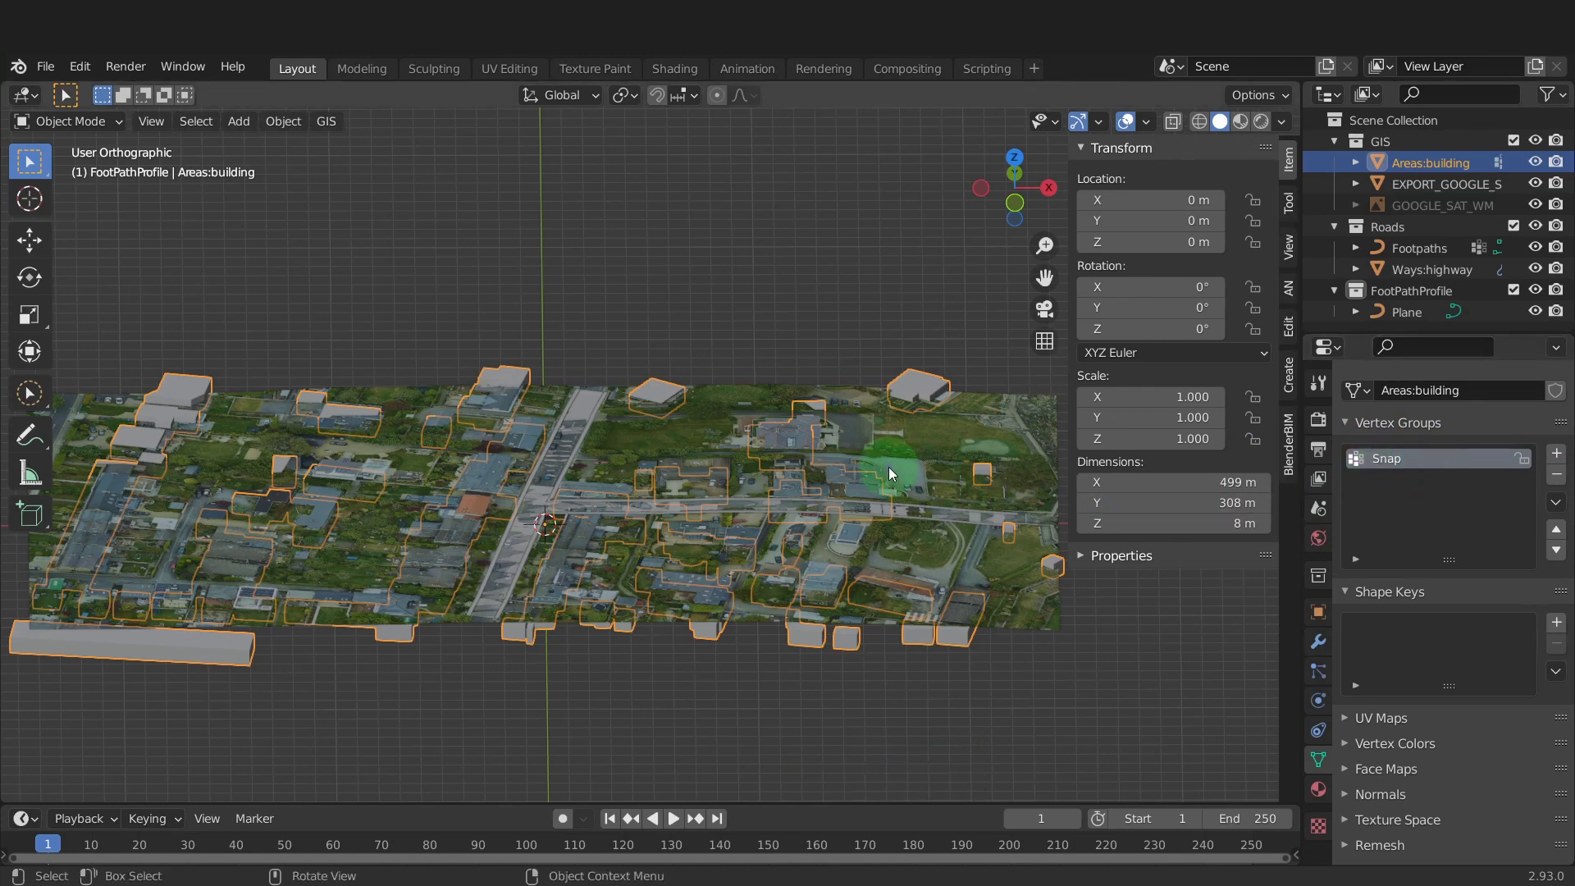
In a front wireframe view in Edit Mode, box-select the base vertices of all buildings.
key("KP_1")
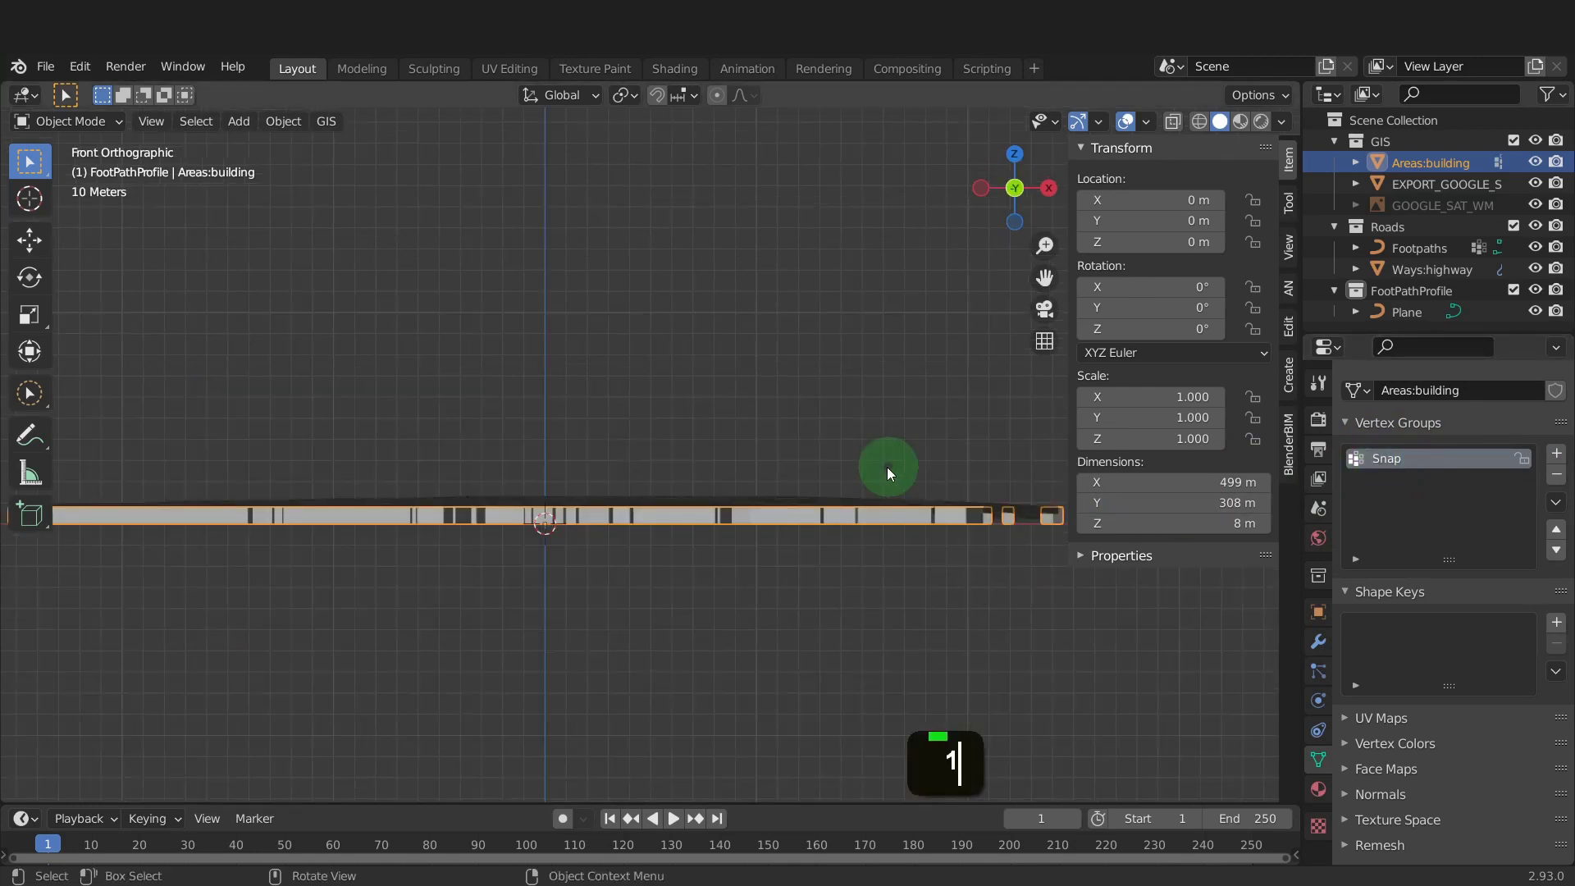
key("z")
left_click(722, 465)
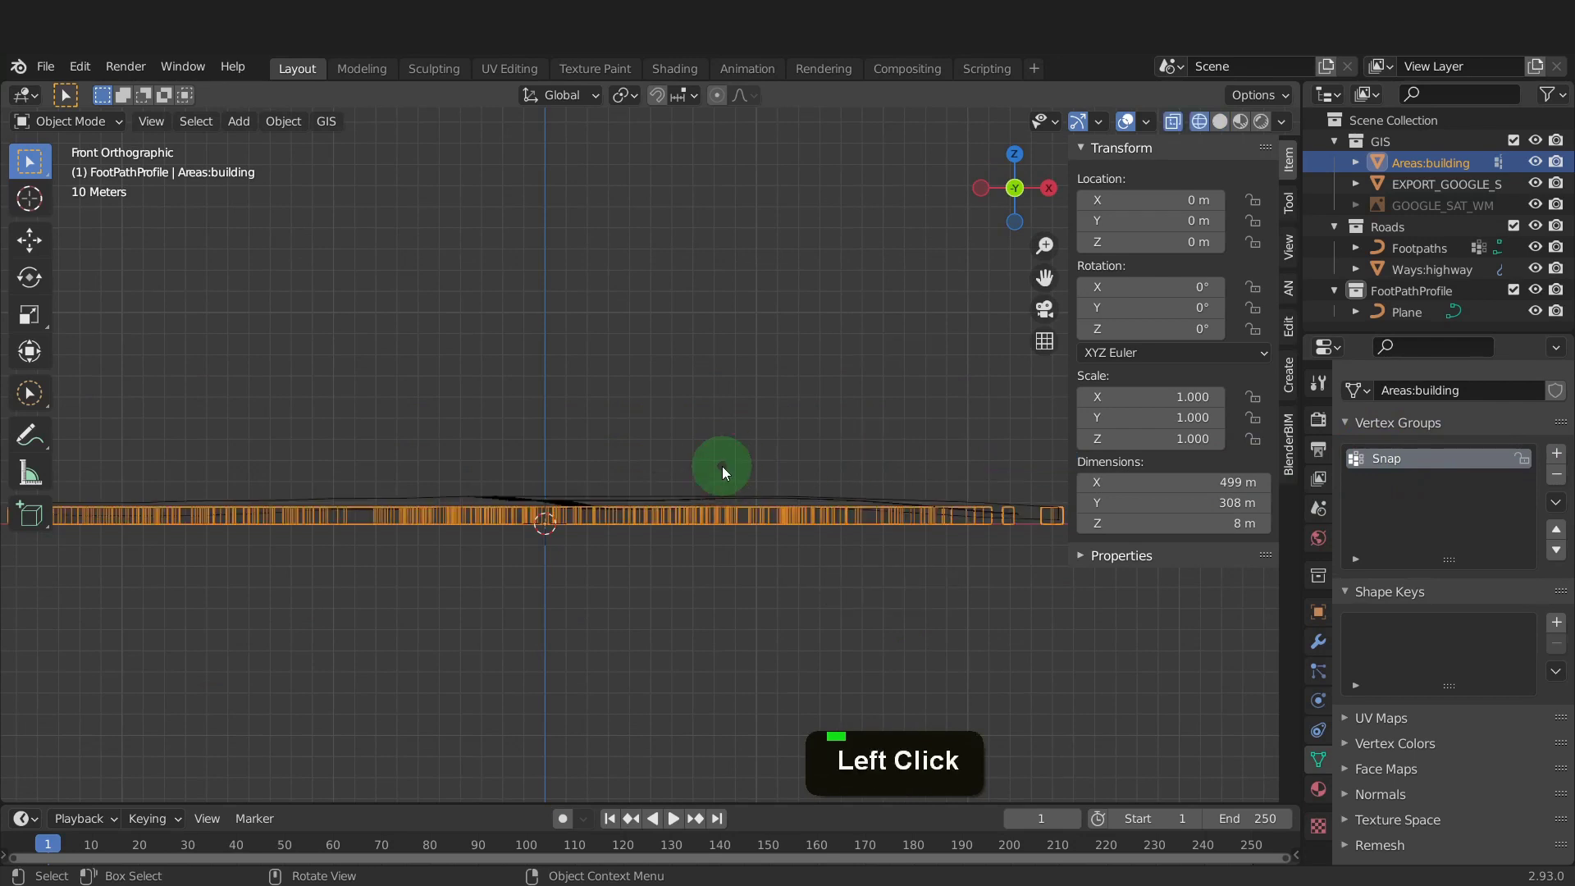
key("Tab")
scroll(673, 441, "down", 1)
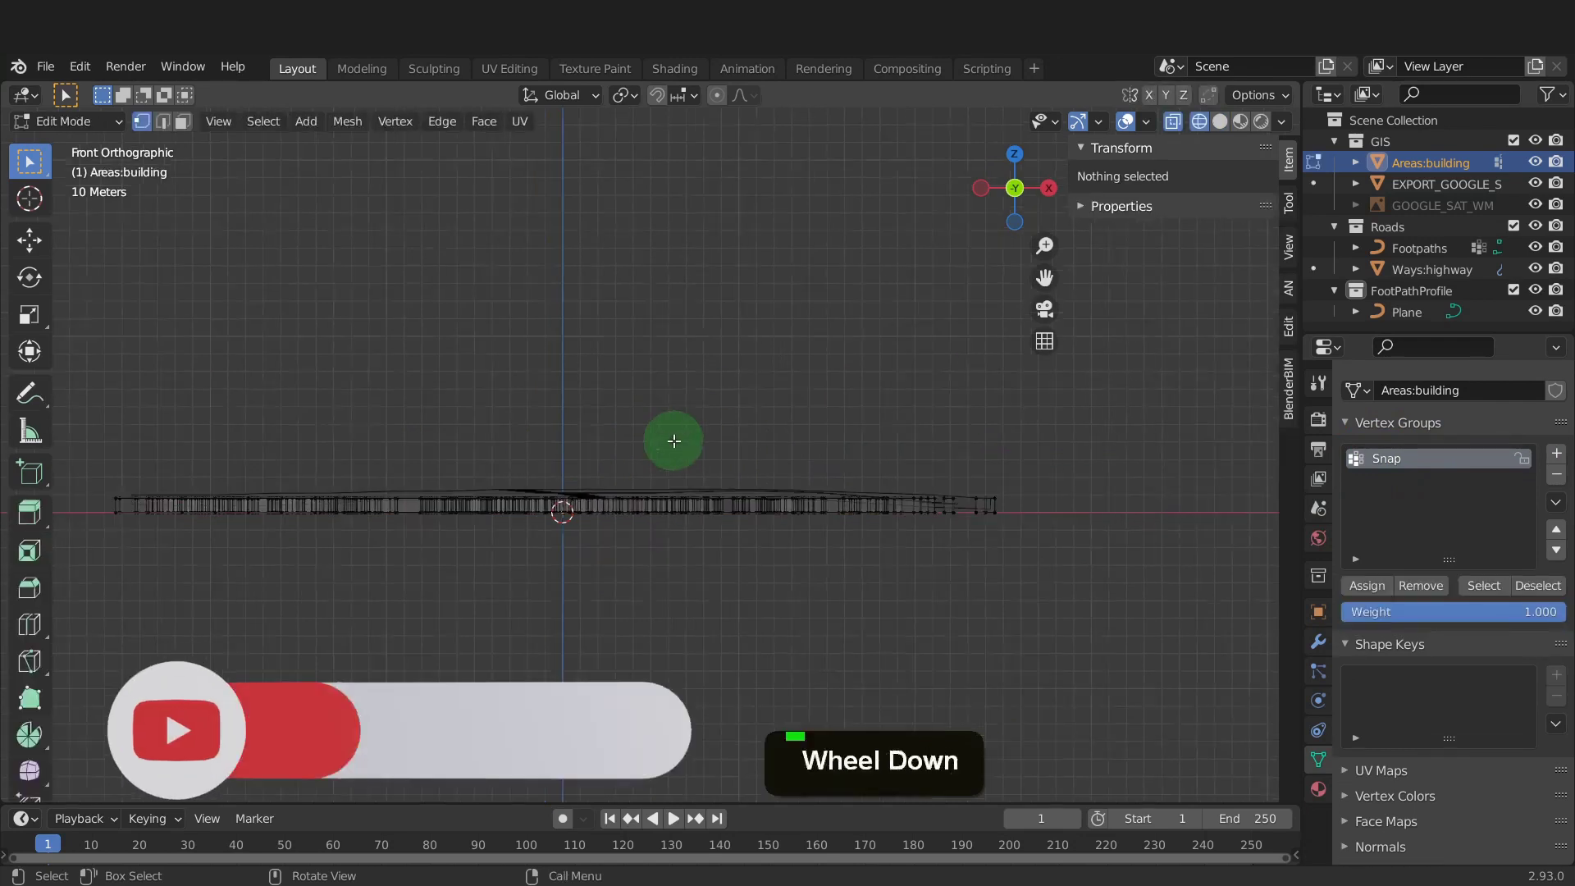
scroll(673, 440, "down", 1)
left_click_drag(194, 498, 1001, 531)
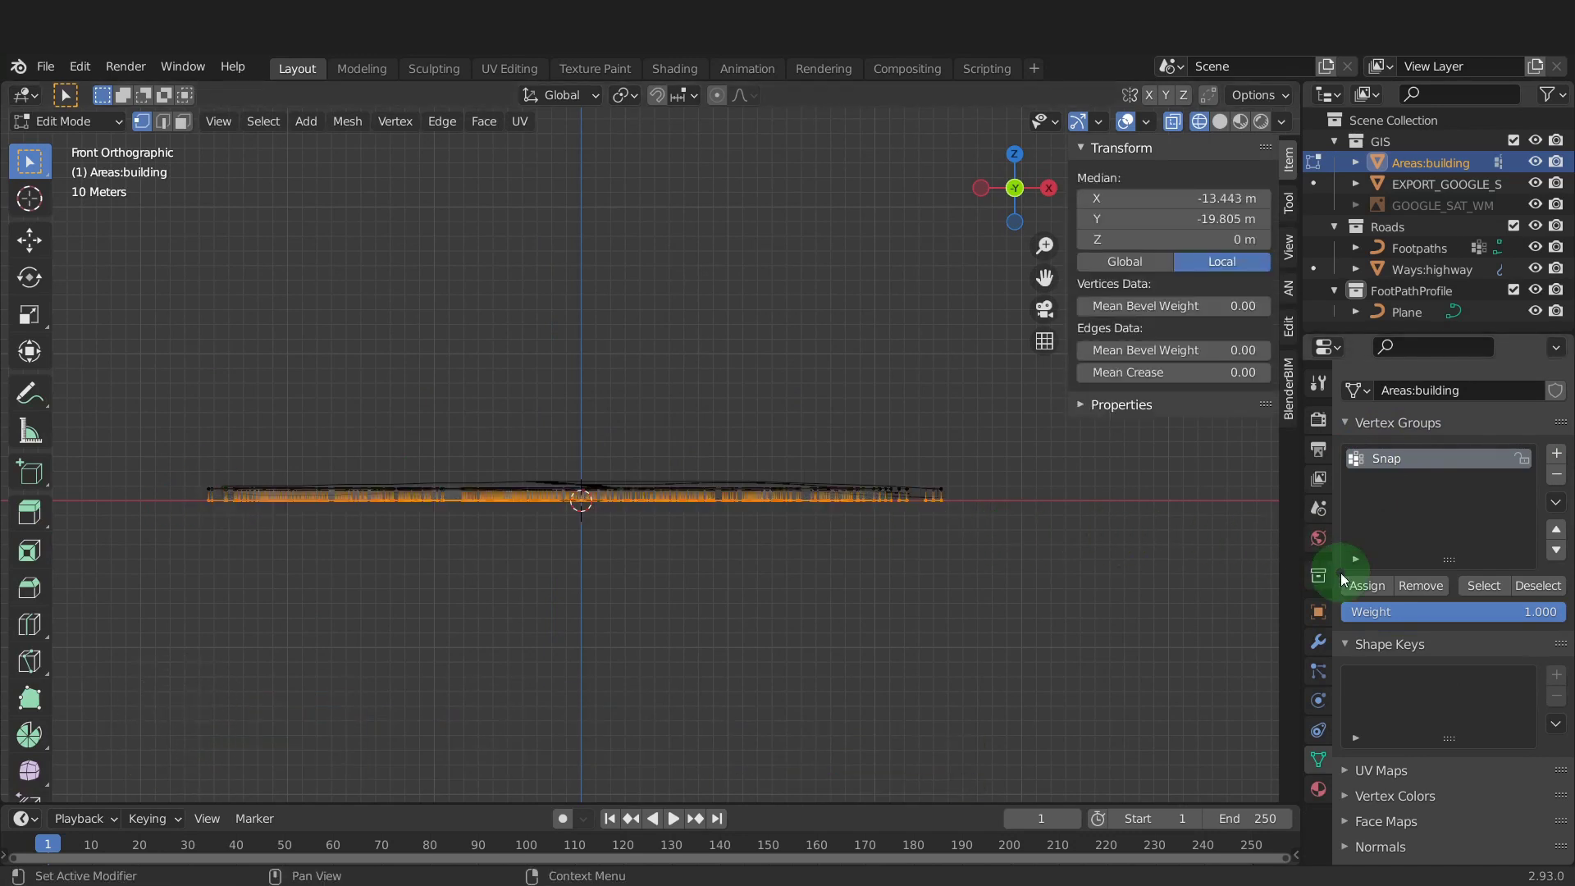
Assign the selected base vertices to Snap, then return to solid shading and Object Mode.
left_click(1366, 587)
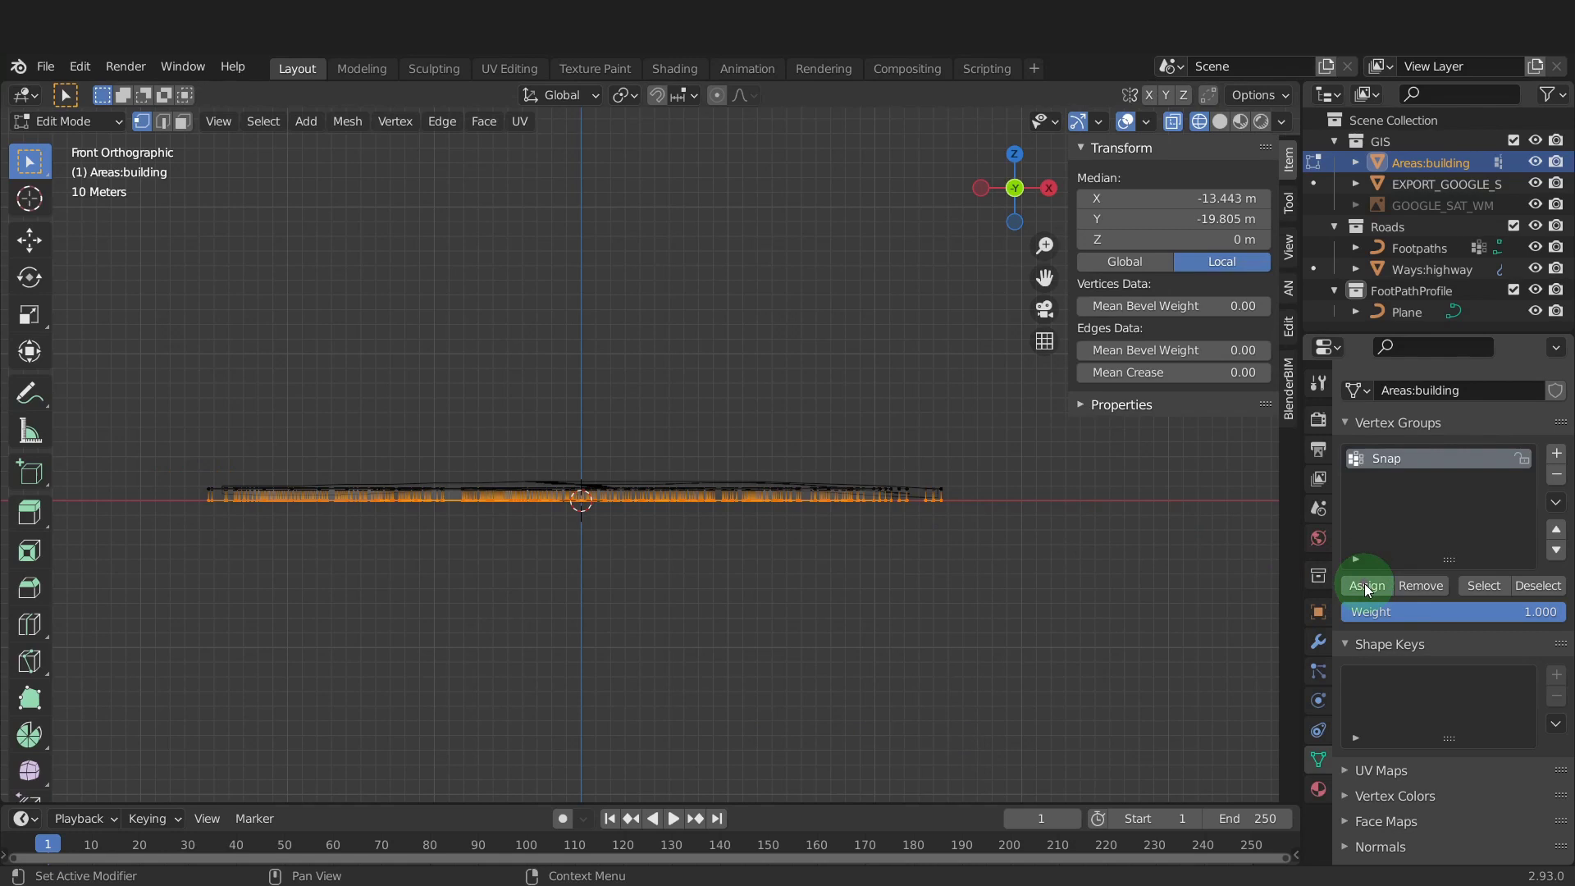
middle_click_drag(956, 481, 867, 522)
key("z")
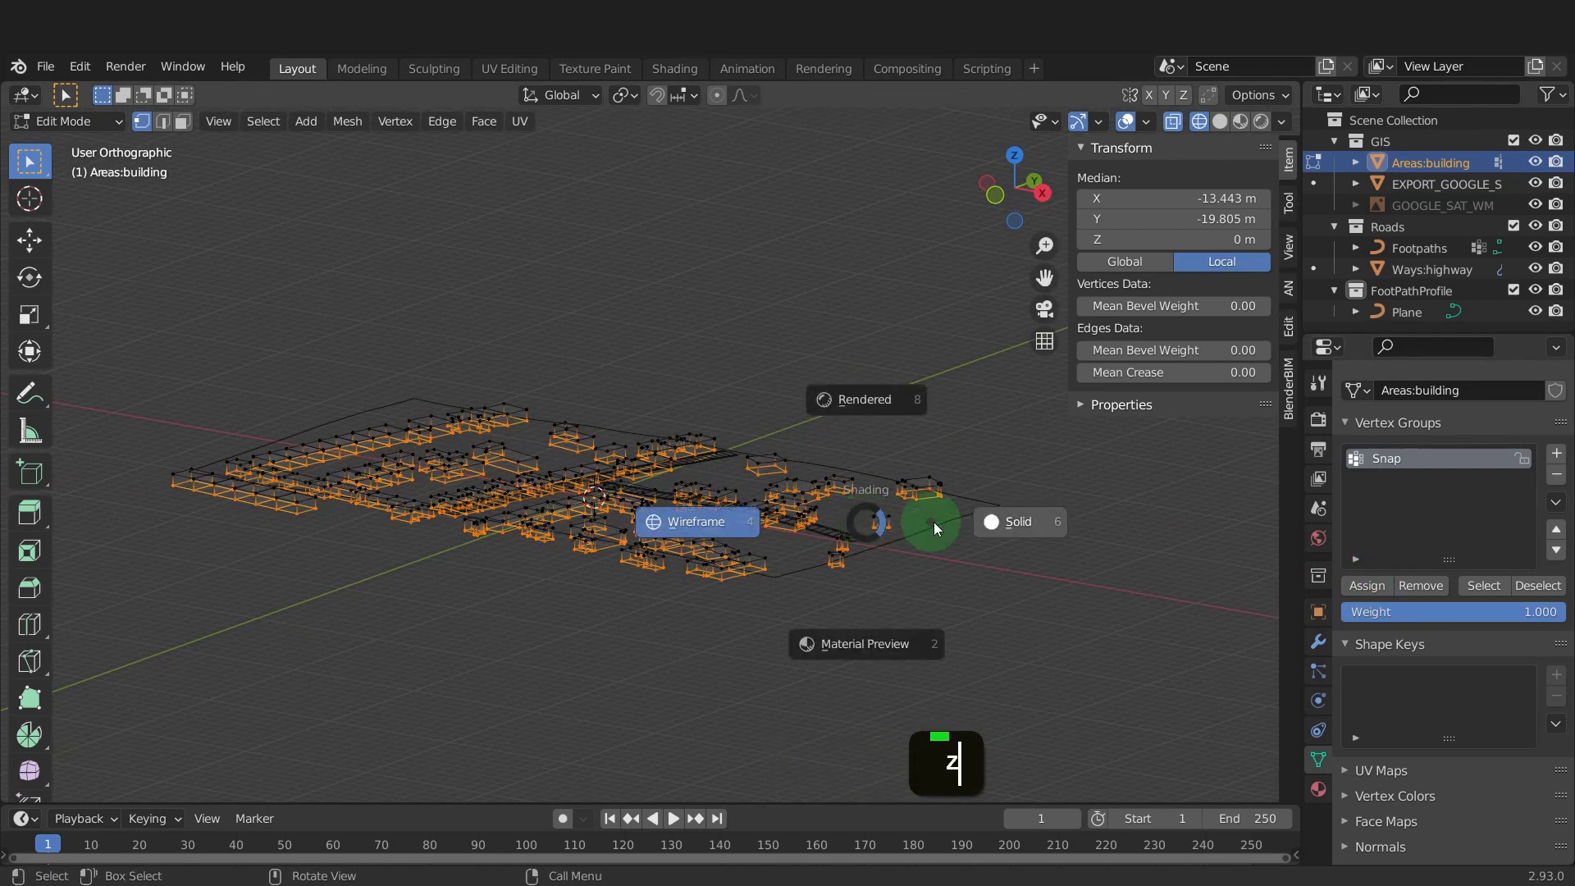
left_click(1016, 515)
key("Tab")
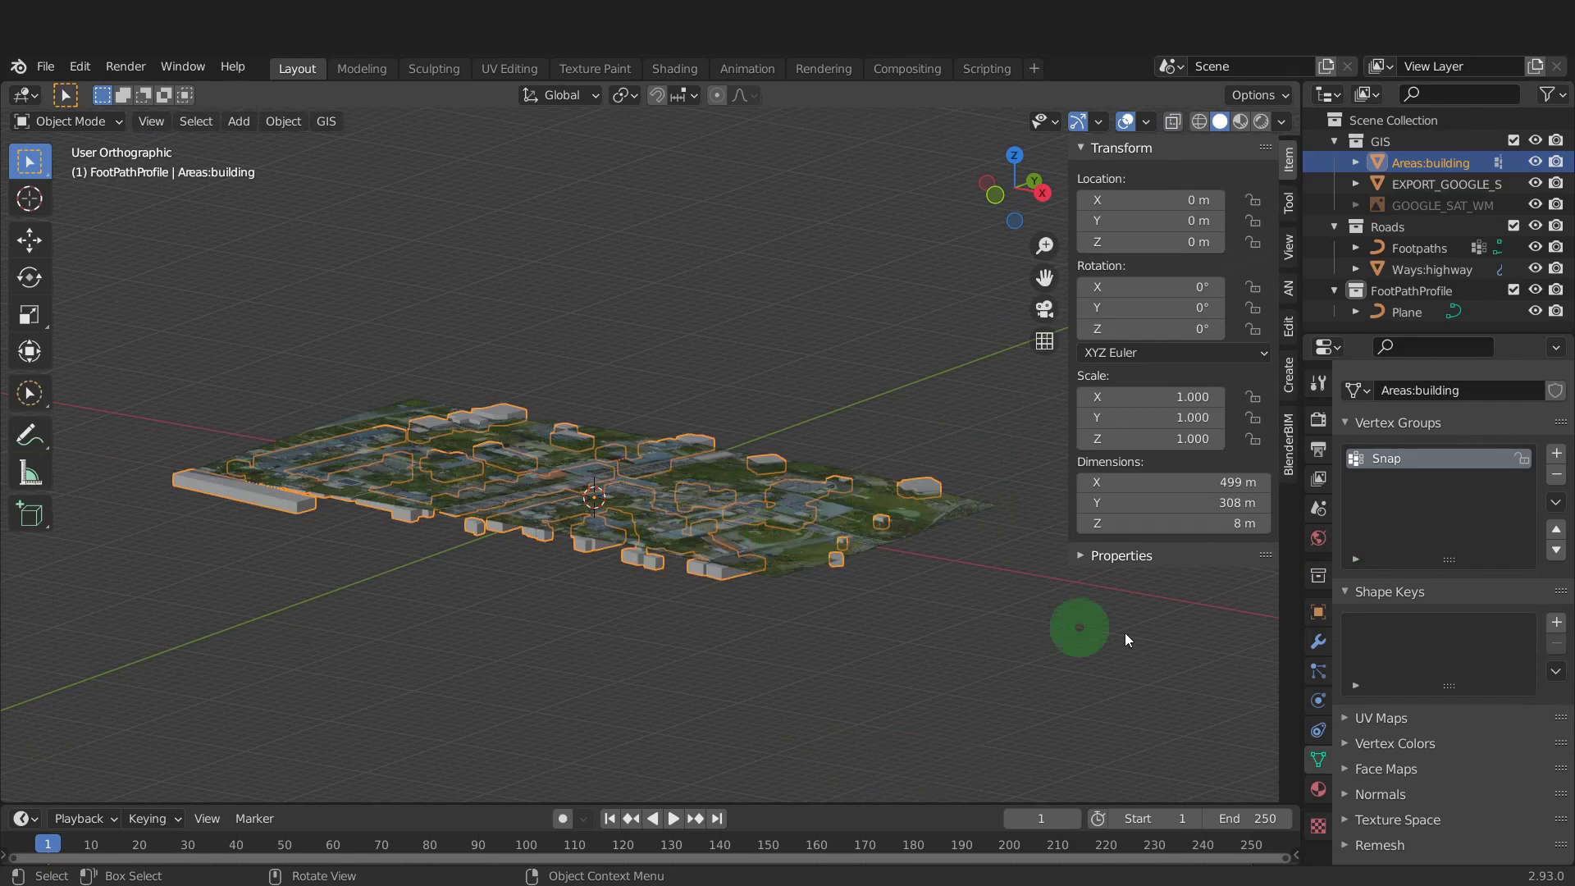
Add a Shrinkwrap modifier targeting EXPORT_GOOGLE_SAT_WM, restricted to the Snap vertex group.
left_click(1314, 640)
left_click(1399, 419)
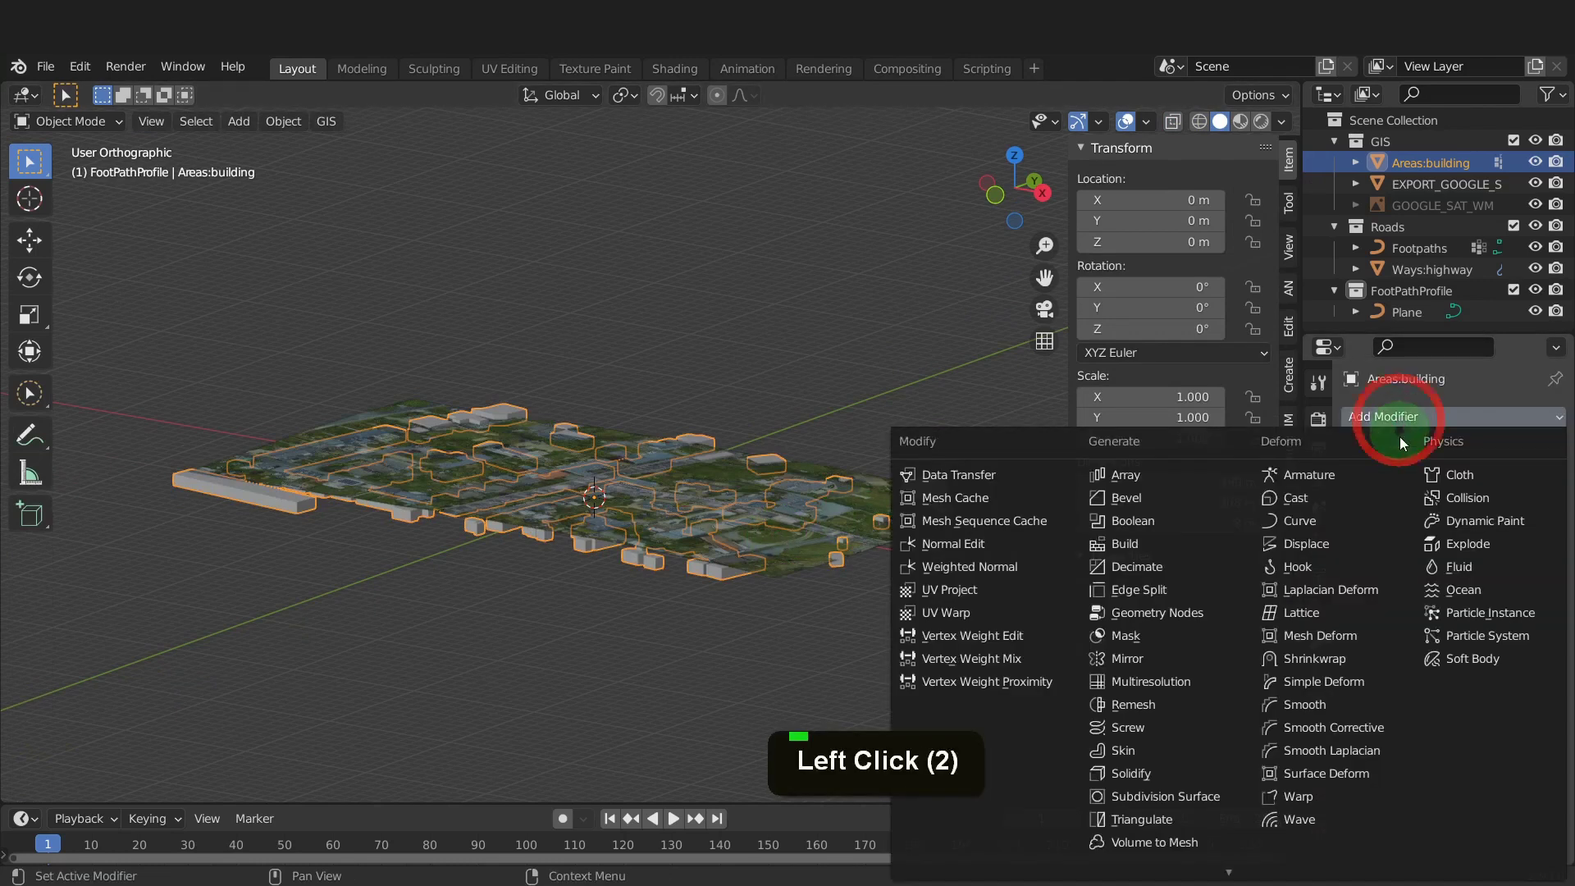
left_click(1342, 657)
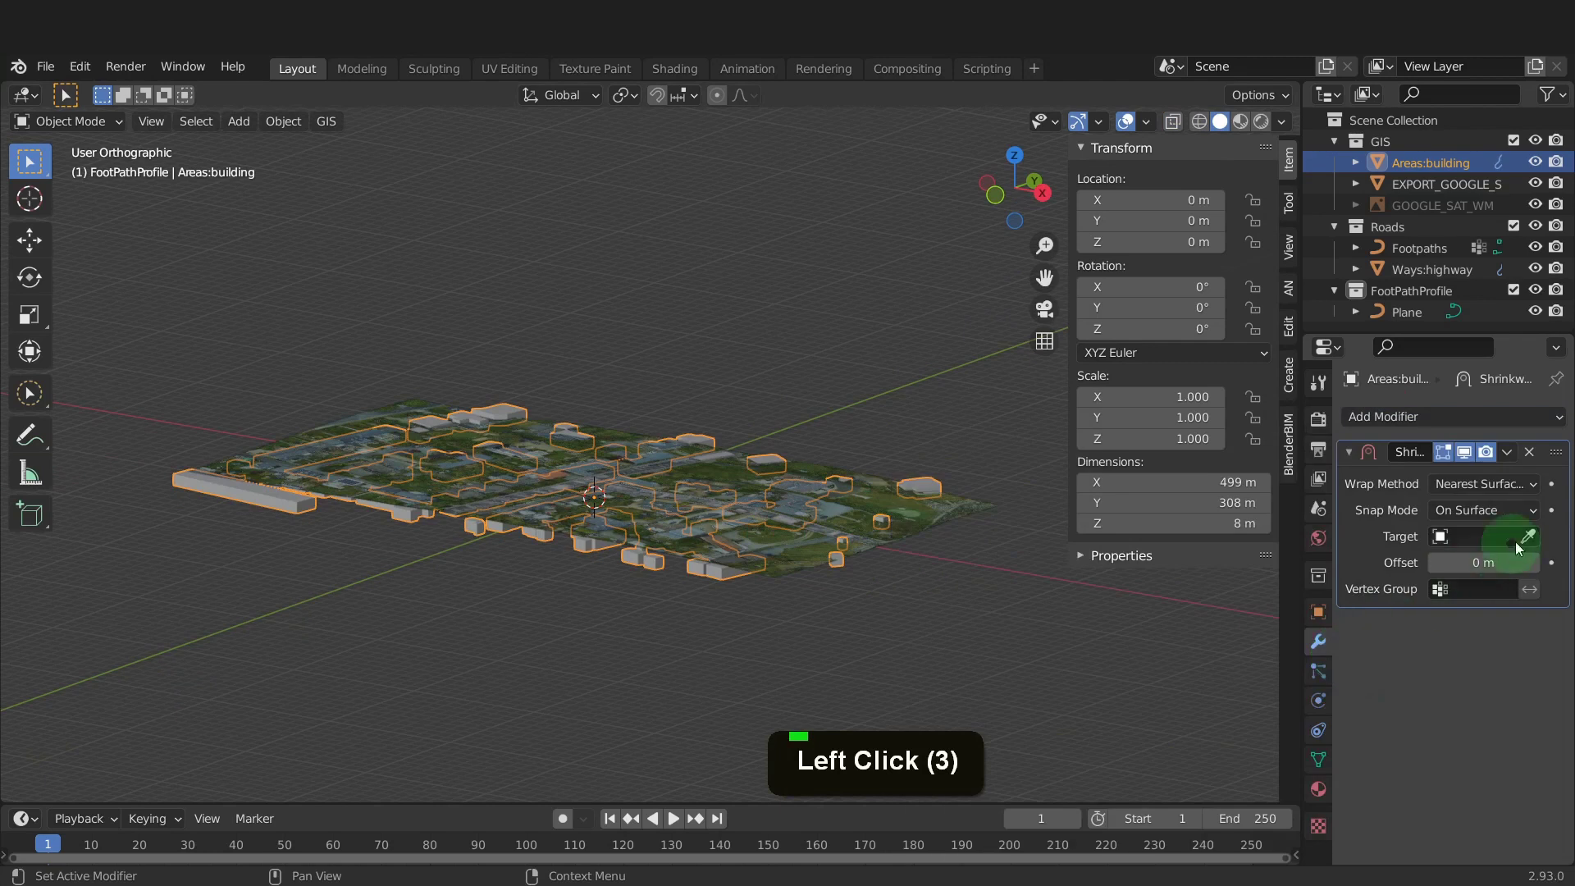
left_click(1527, 536)
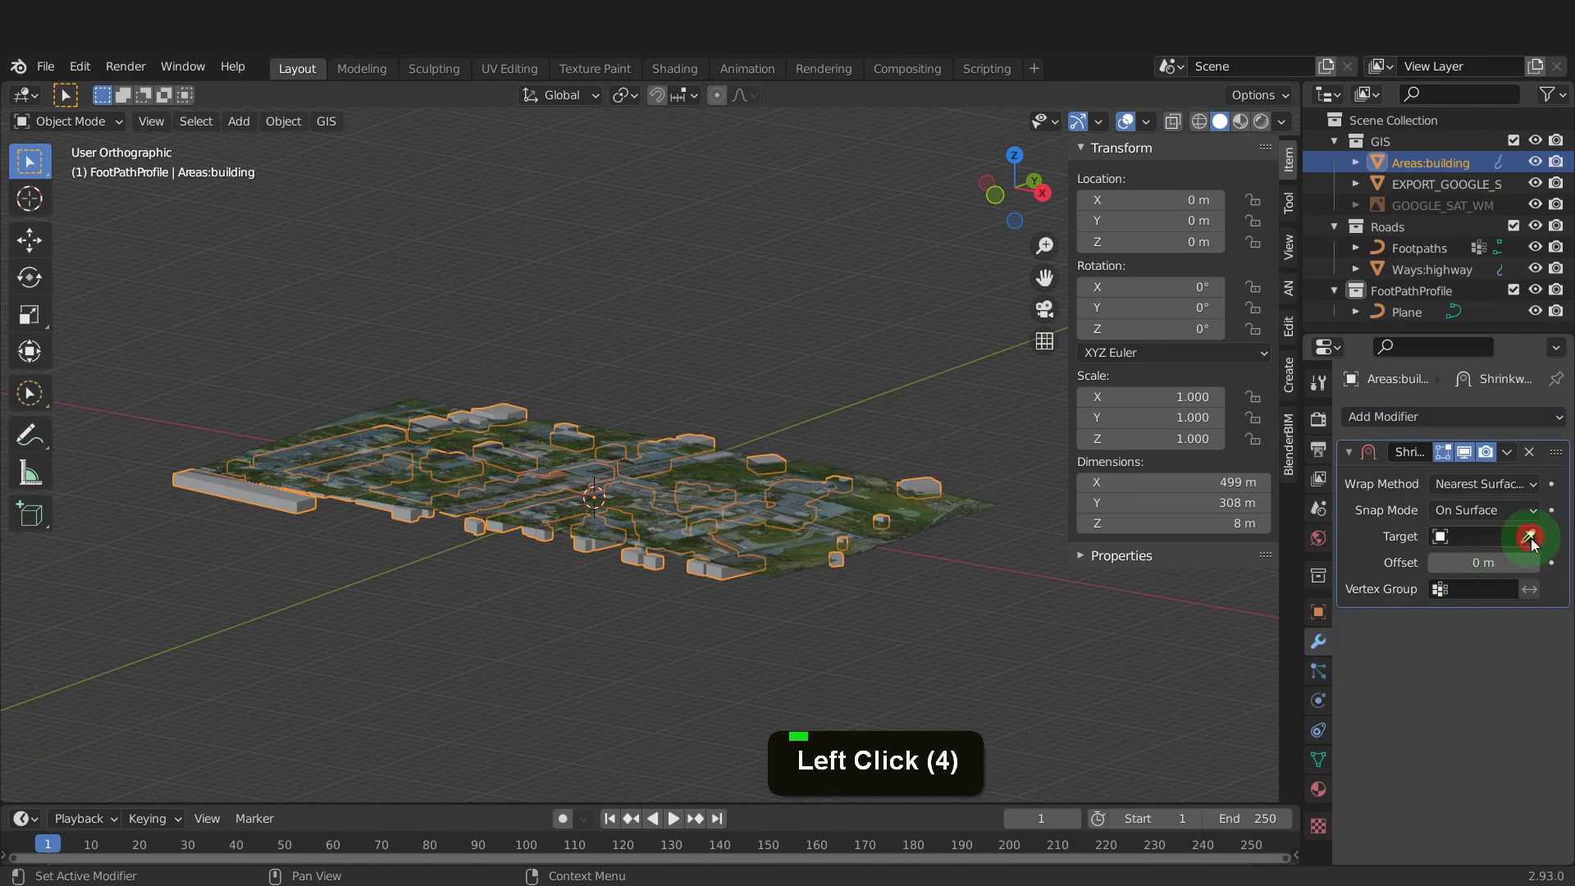
left_click(927, 499)
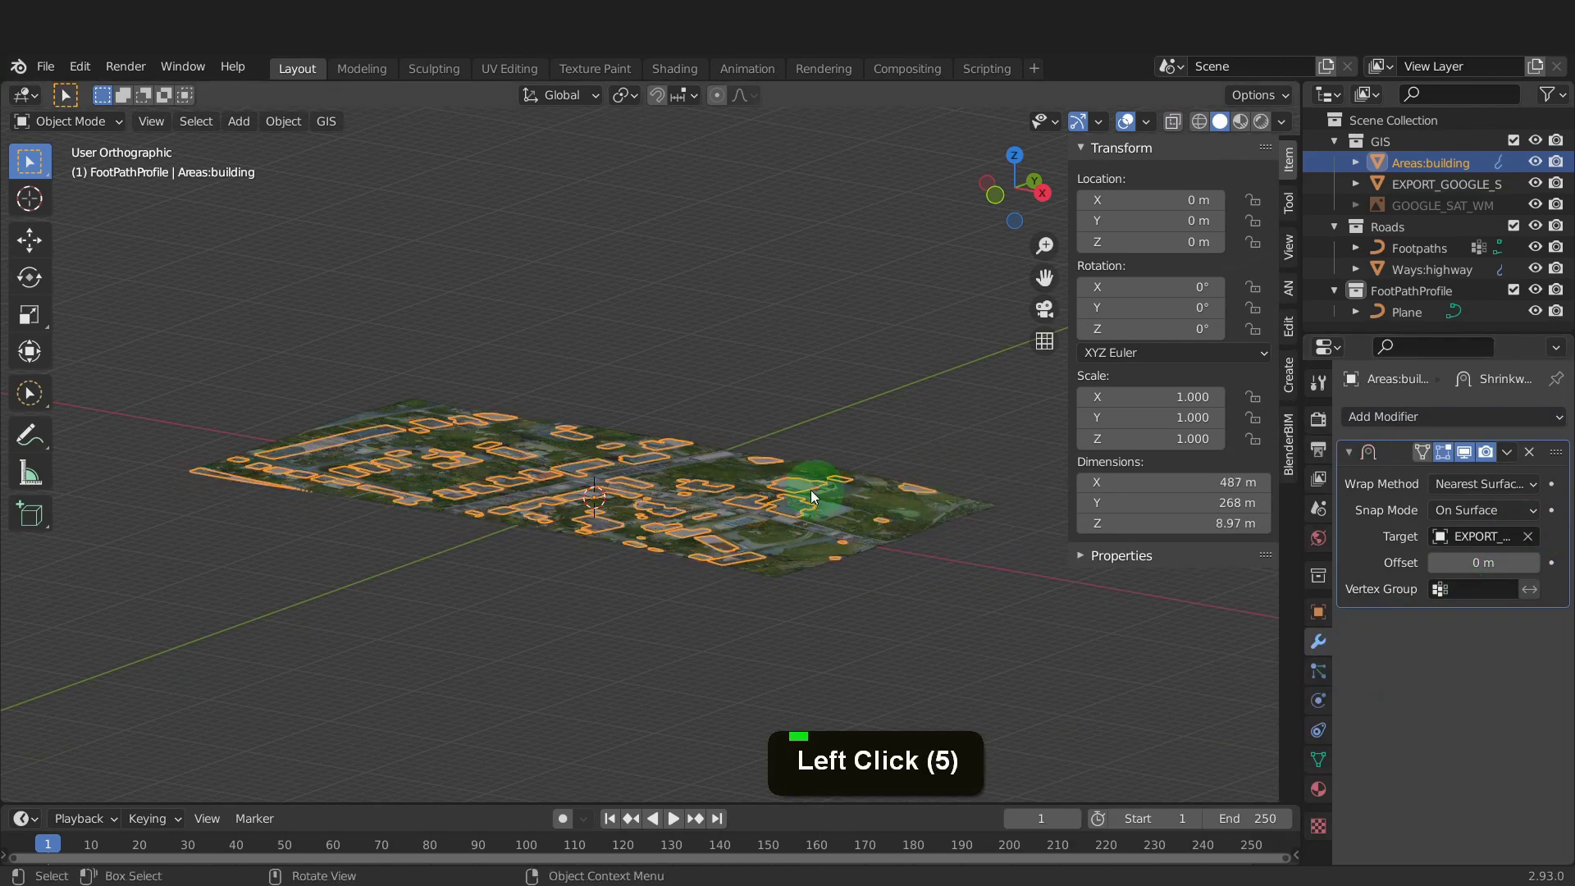
left_click(1445, 588)
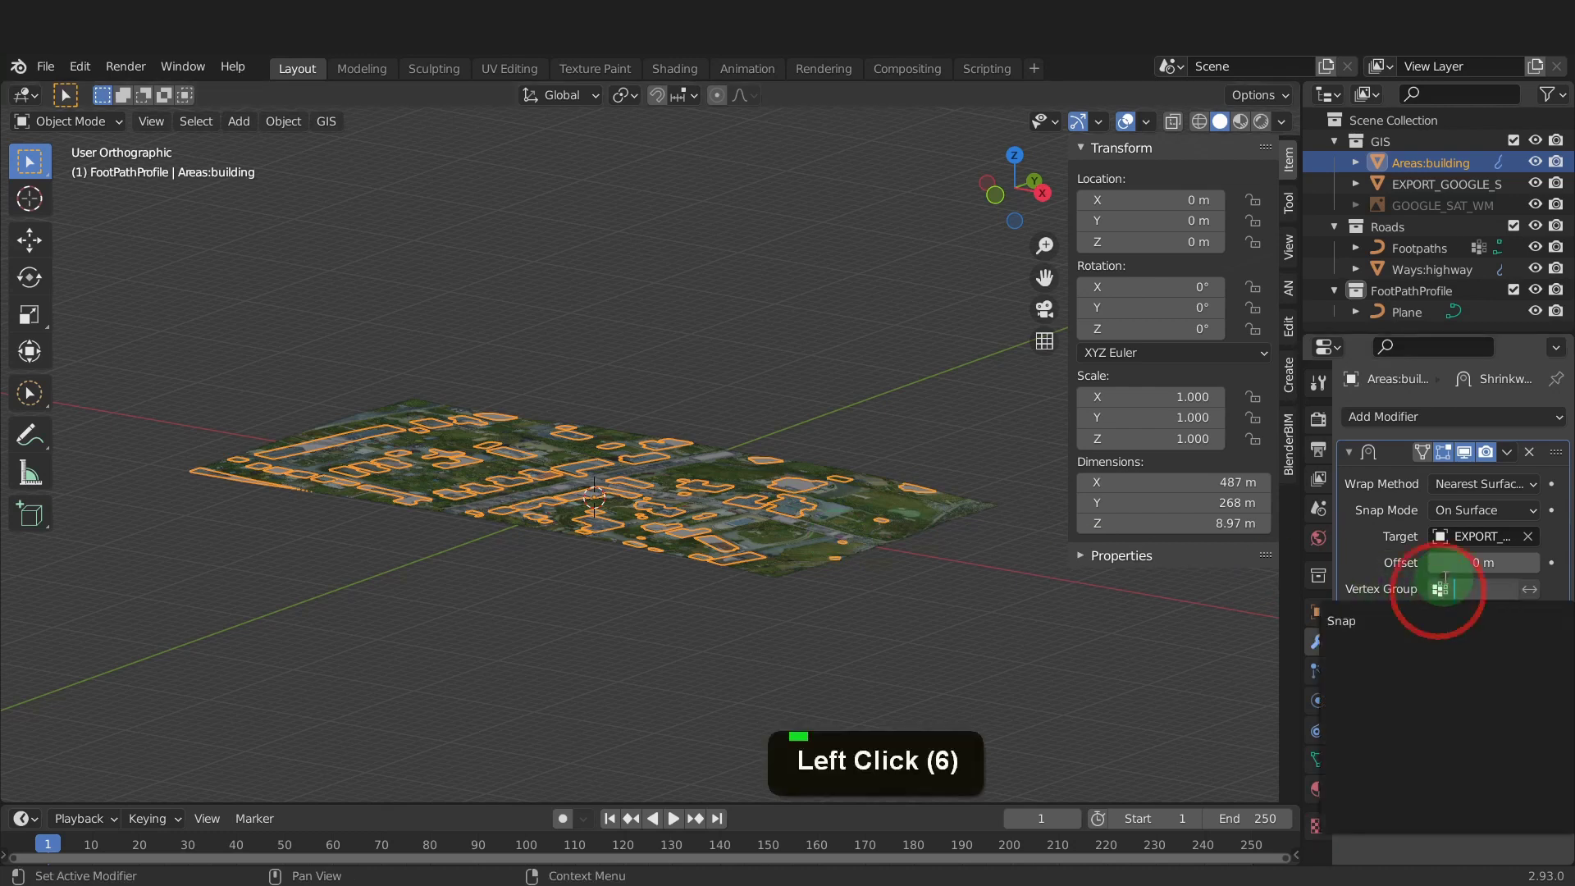
left_click(1344, 620)
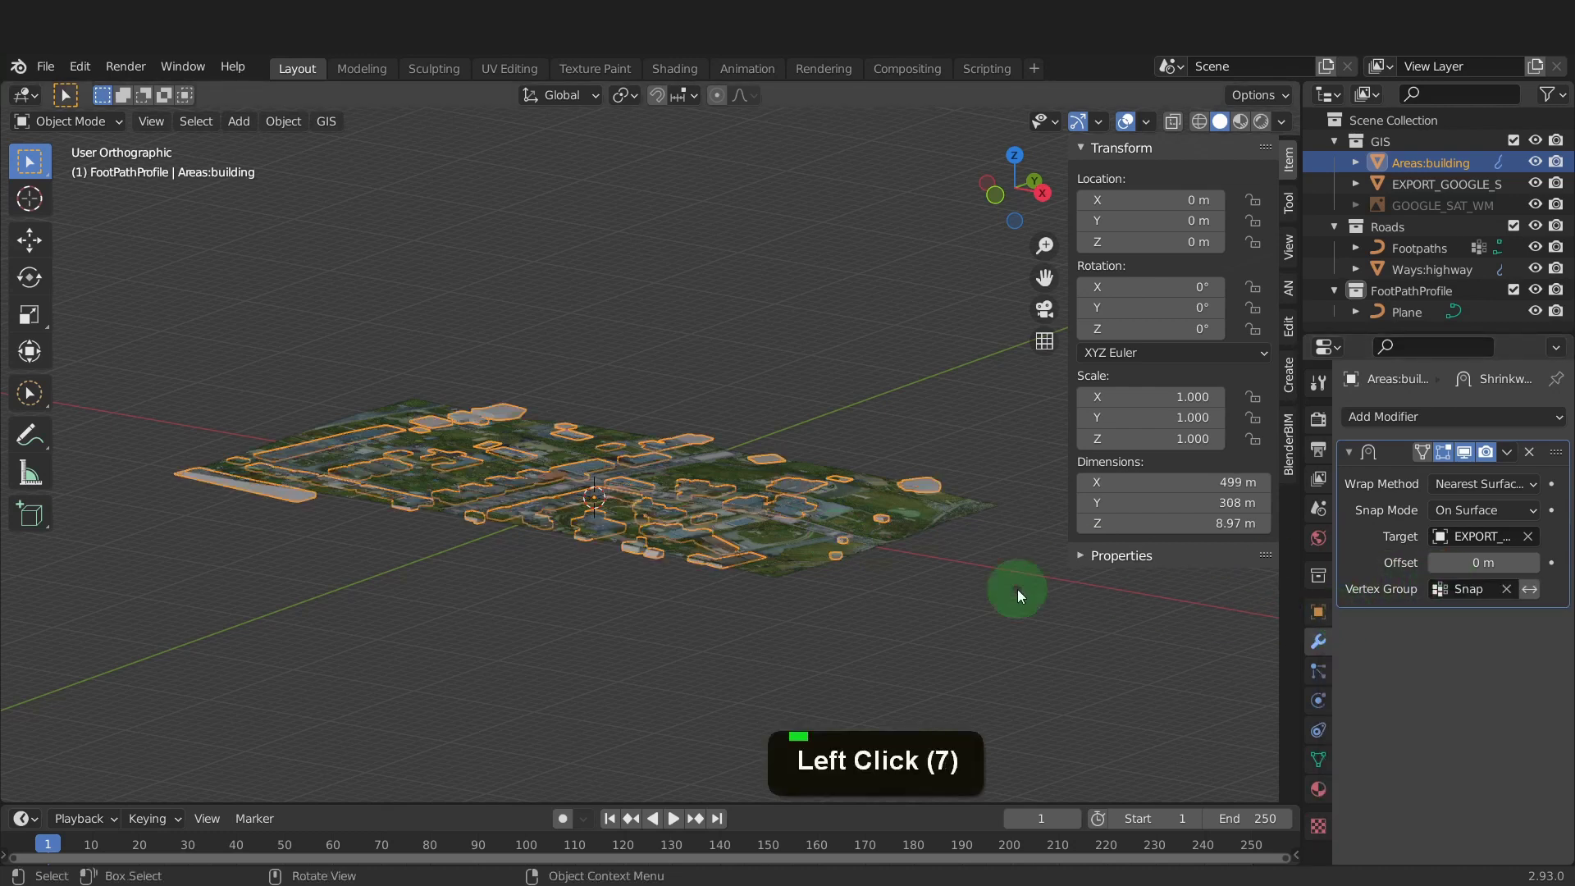
Raise the buildings 10 m up along Z with gz10.
type("gz10")
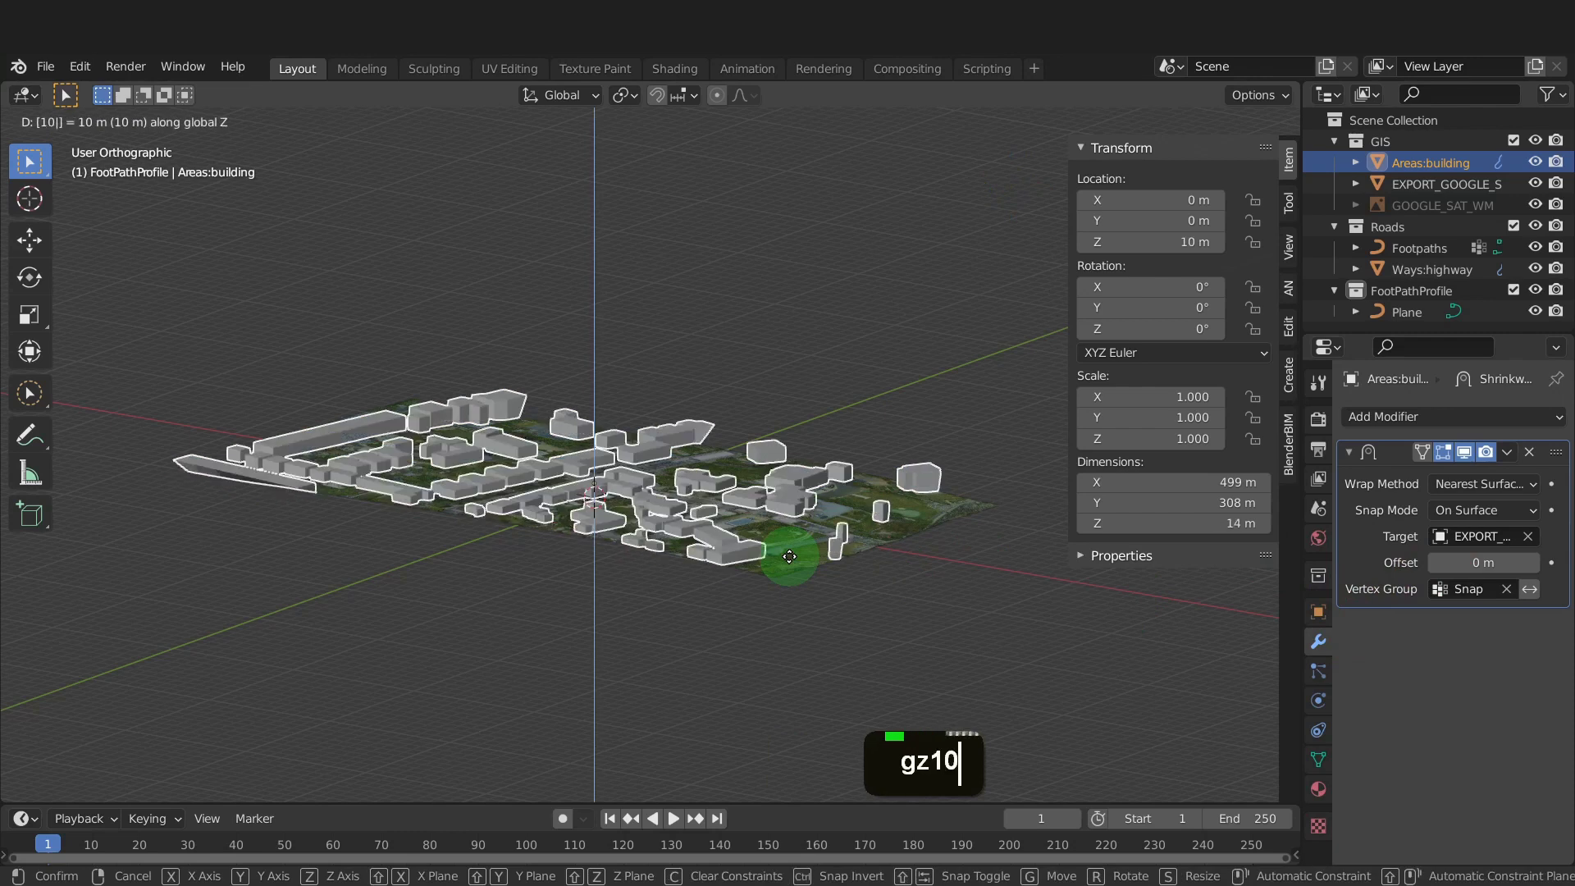
key("Return")
middle_click_drag(789, 556, 510, 475)
scroll(555, 486, "up", 5)
In face select mode, pick the site building's two roof faces and delete its vertices.
key("Tab")
middle_click_drag(666, 500, 574, 499)
scroll(574, 499, "up", 5)
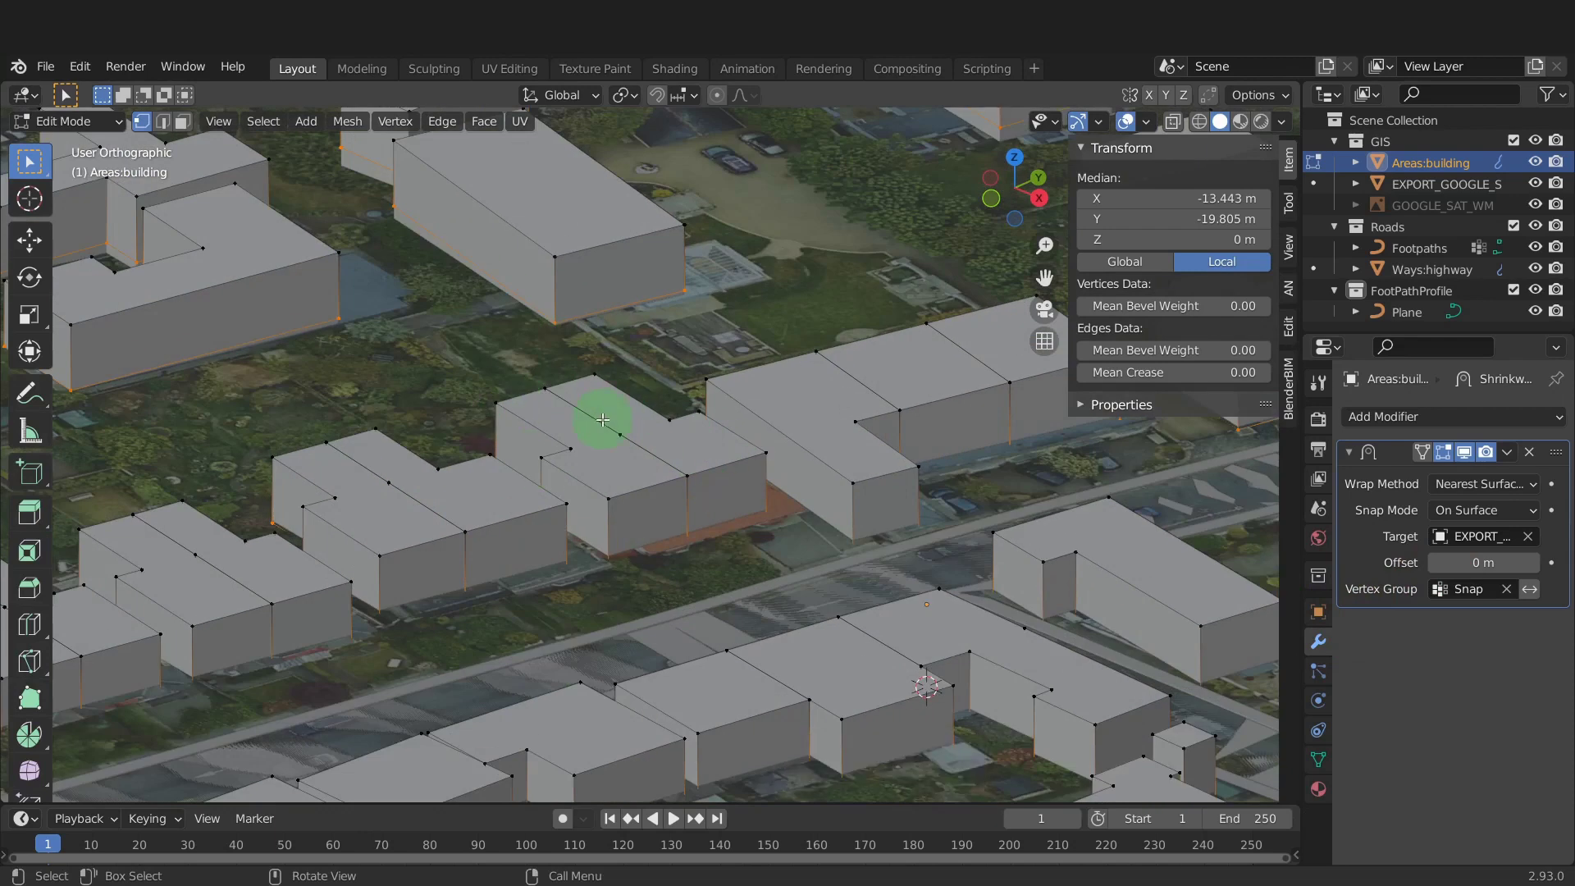
scroll(611, 448, "up", 1)
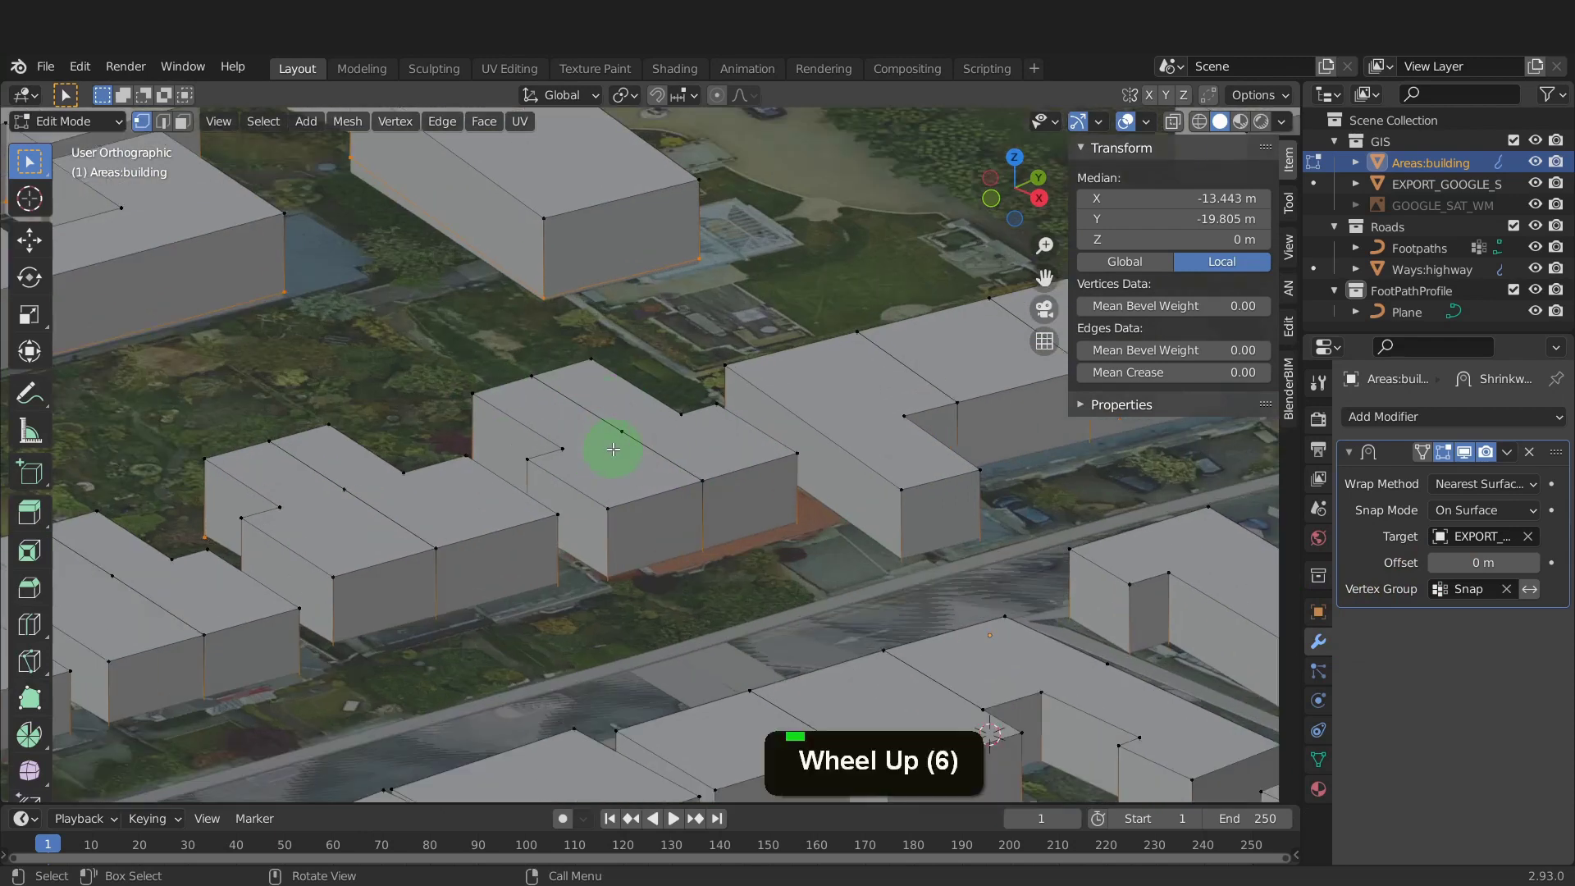
left_click(182, 121)
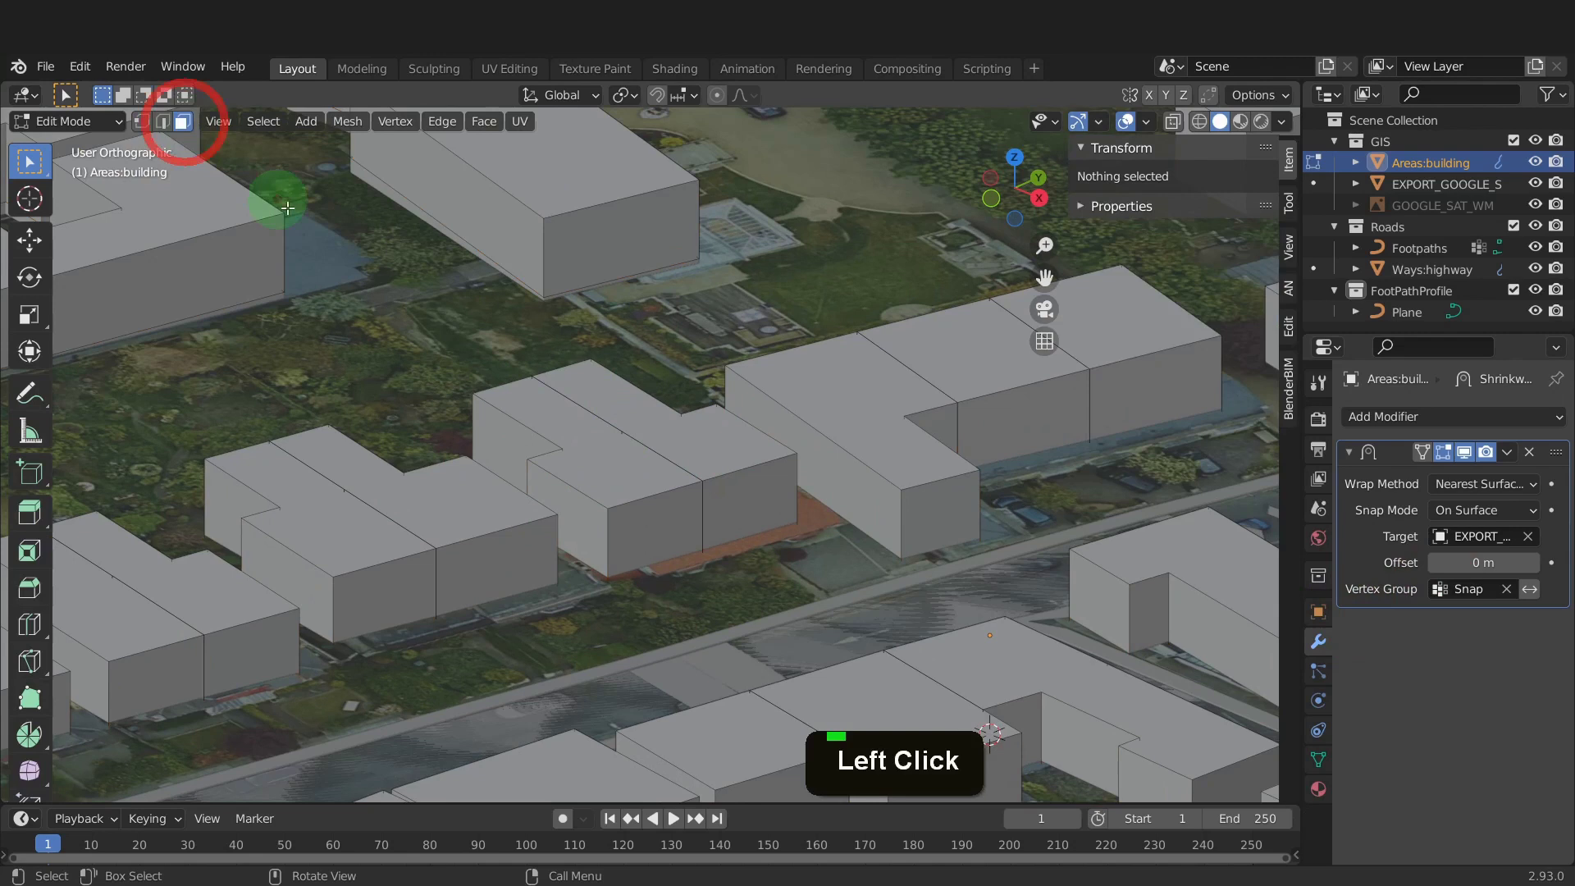
left_click(652, 414)
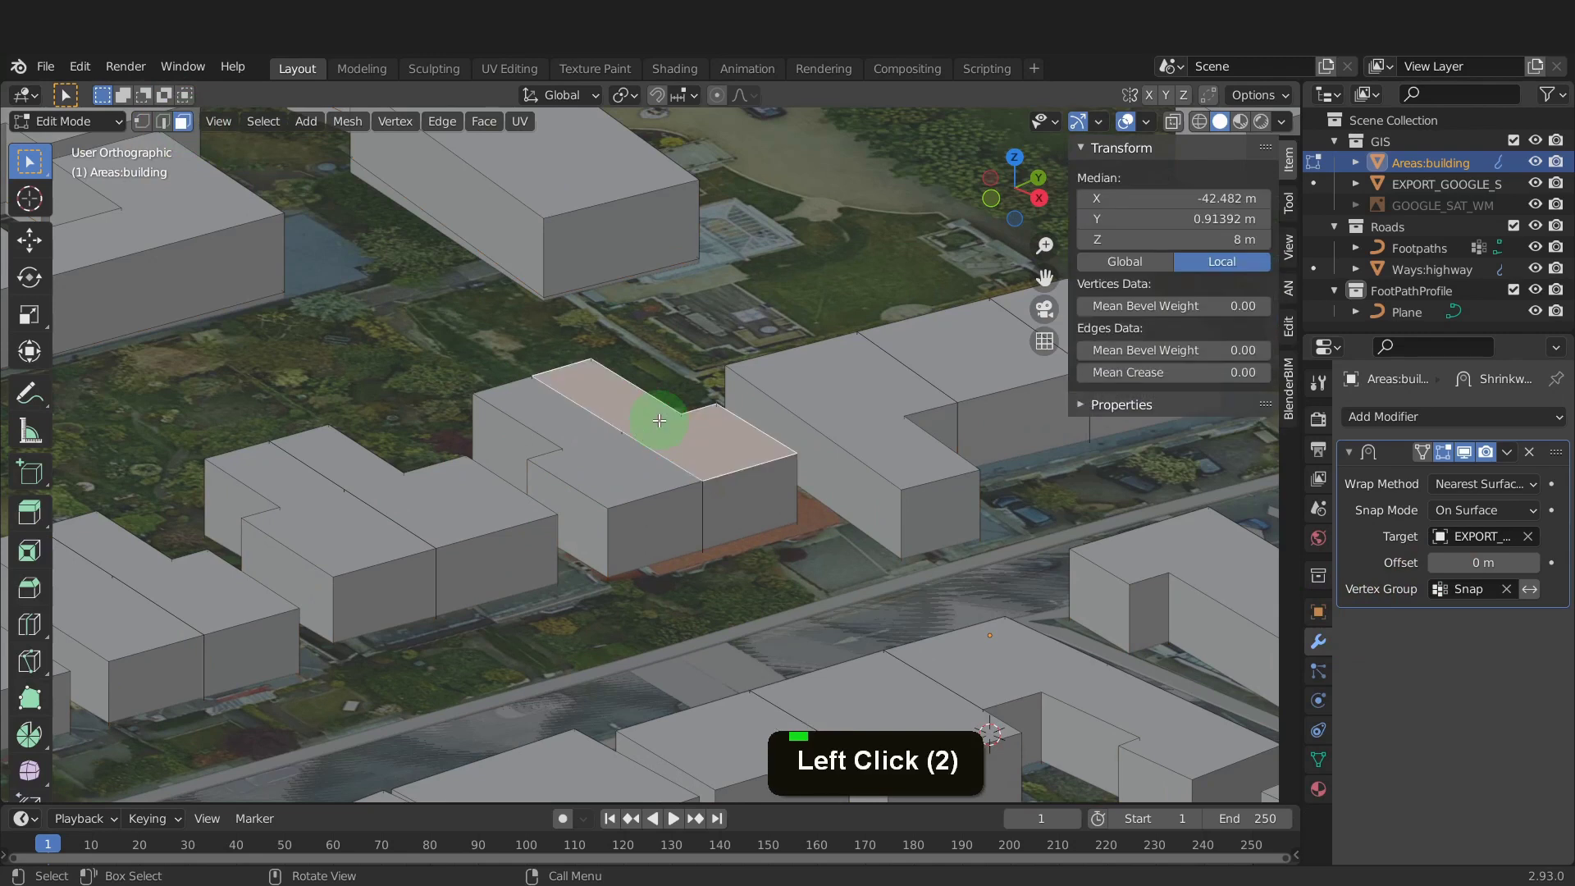
left_click(626, 477, "shift")
key("x")
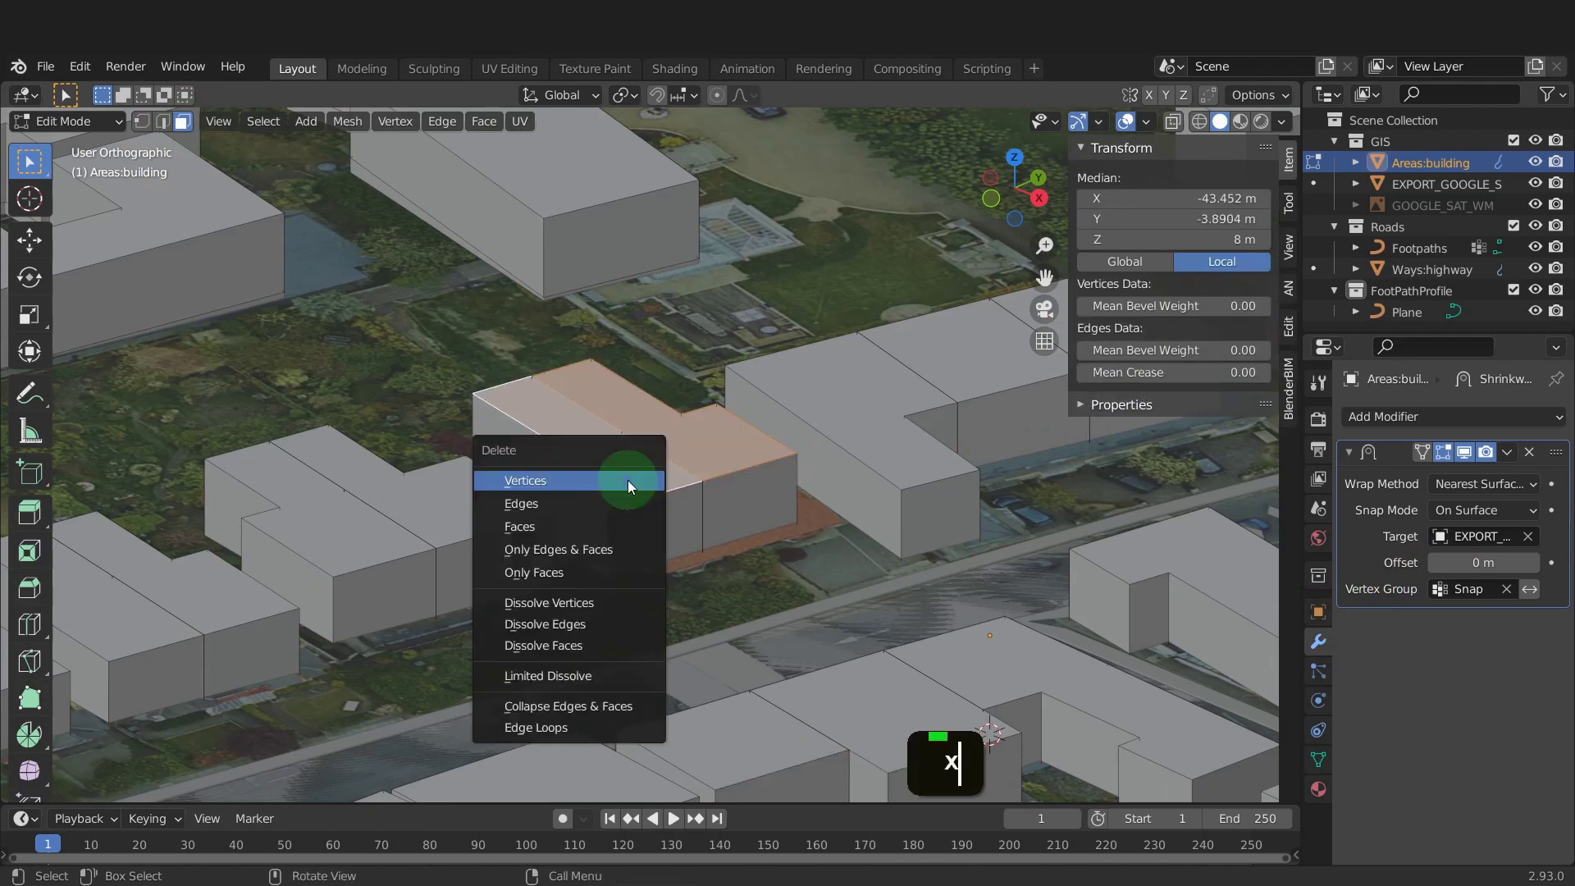
left_click(627, 480)
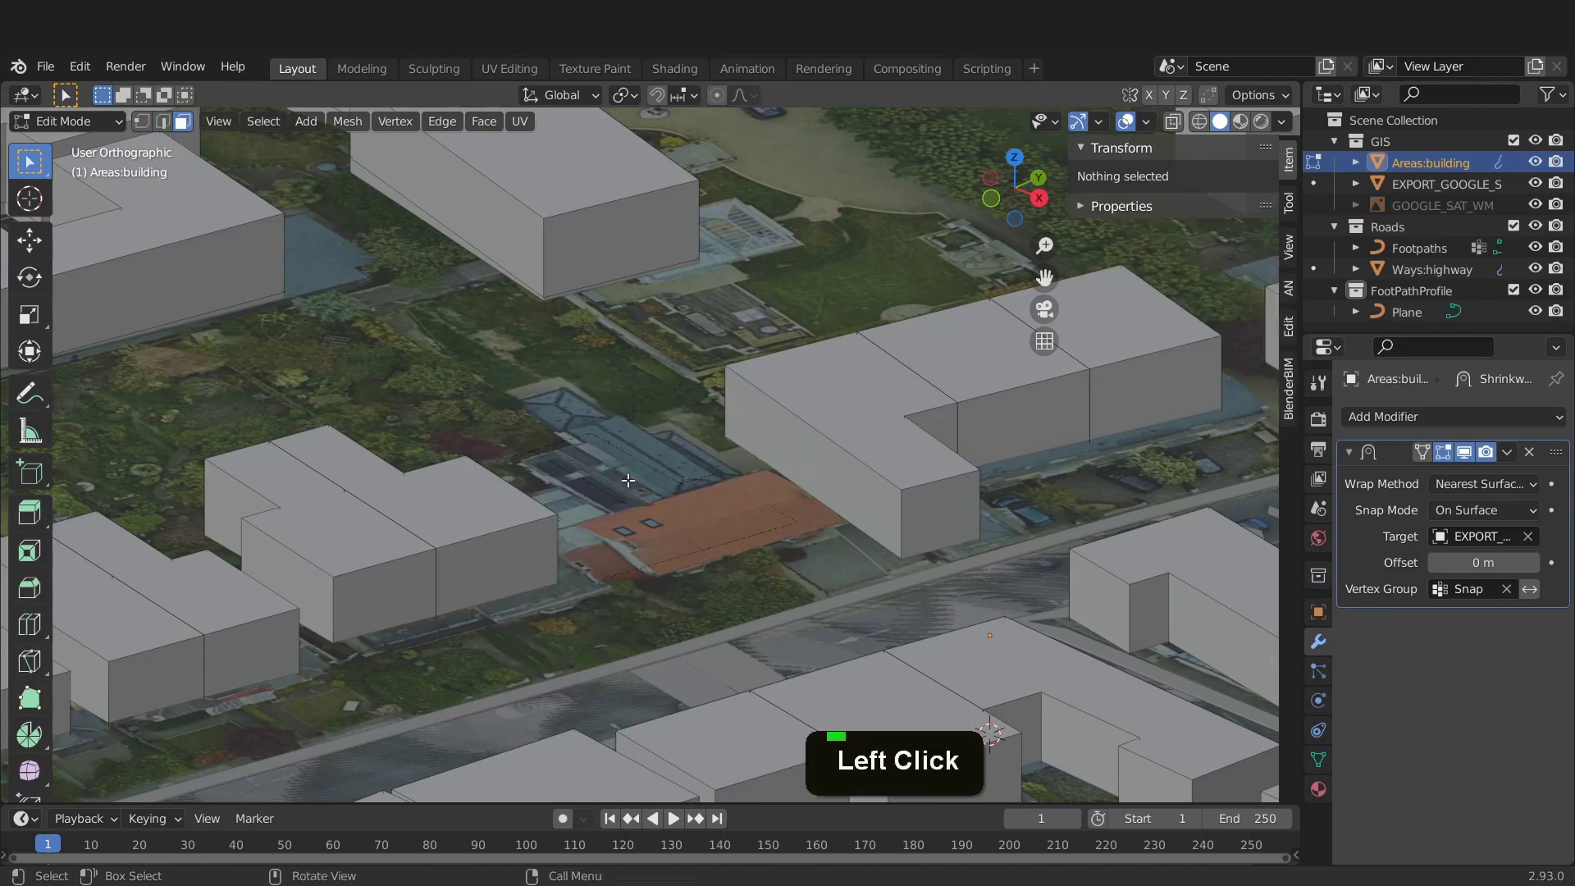
left_click(710, 463)
In local view, select the whole site footprint outline and snap the 3D cursor to it.
key("KP_Divide")
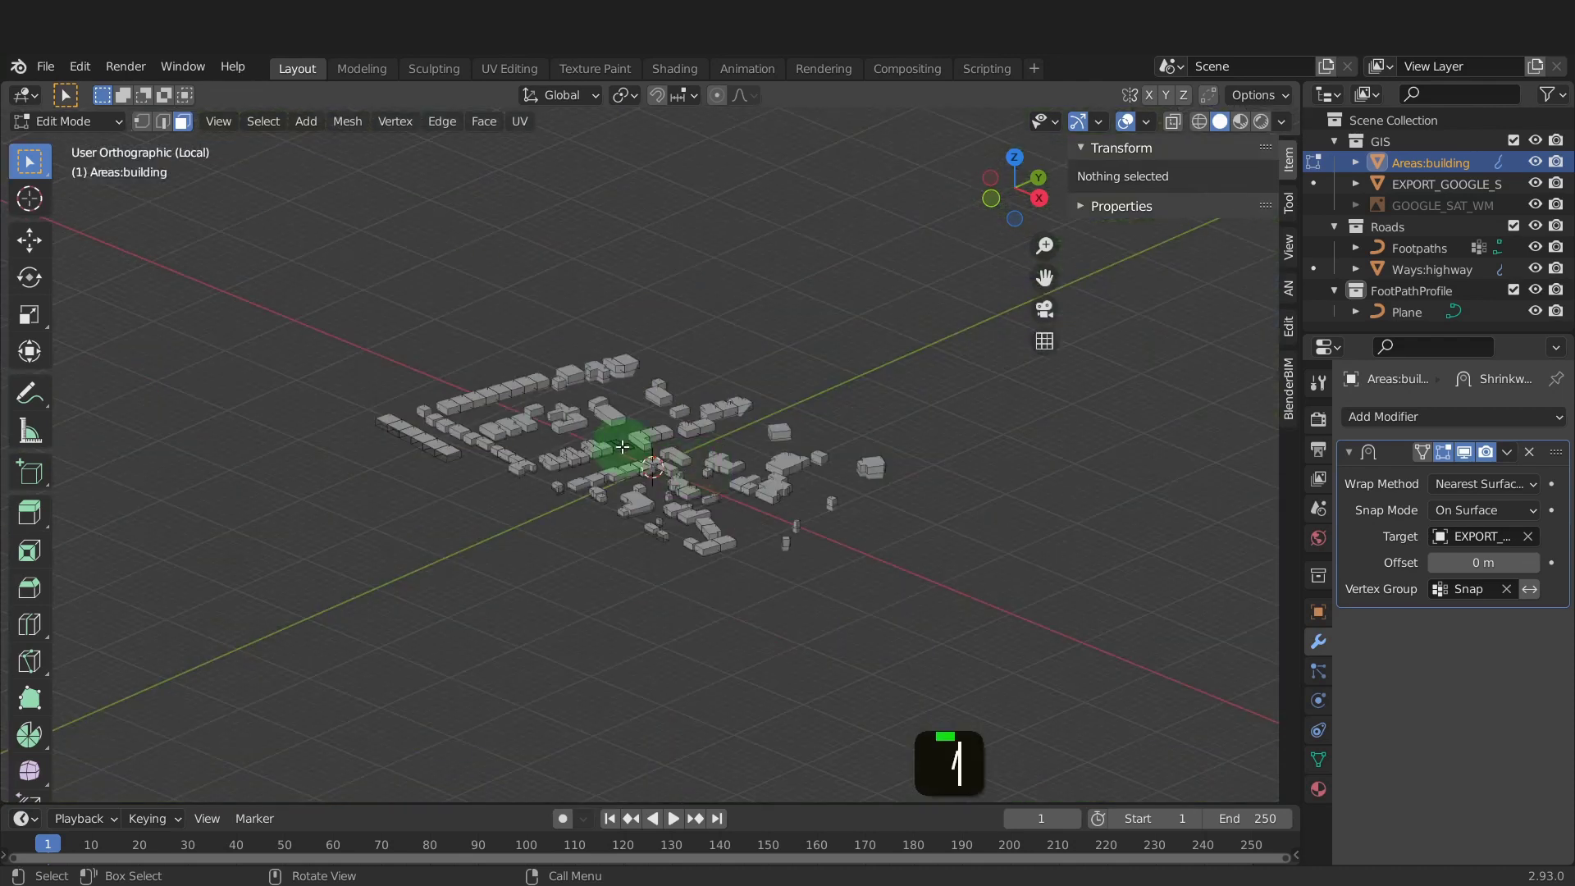
scroll(619, 448, "up", 12)
scroll(618, 448, "up", 2)
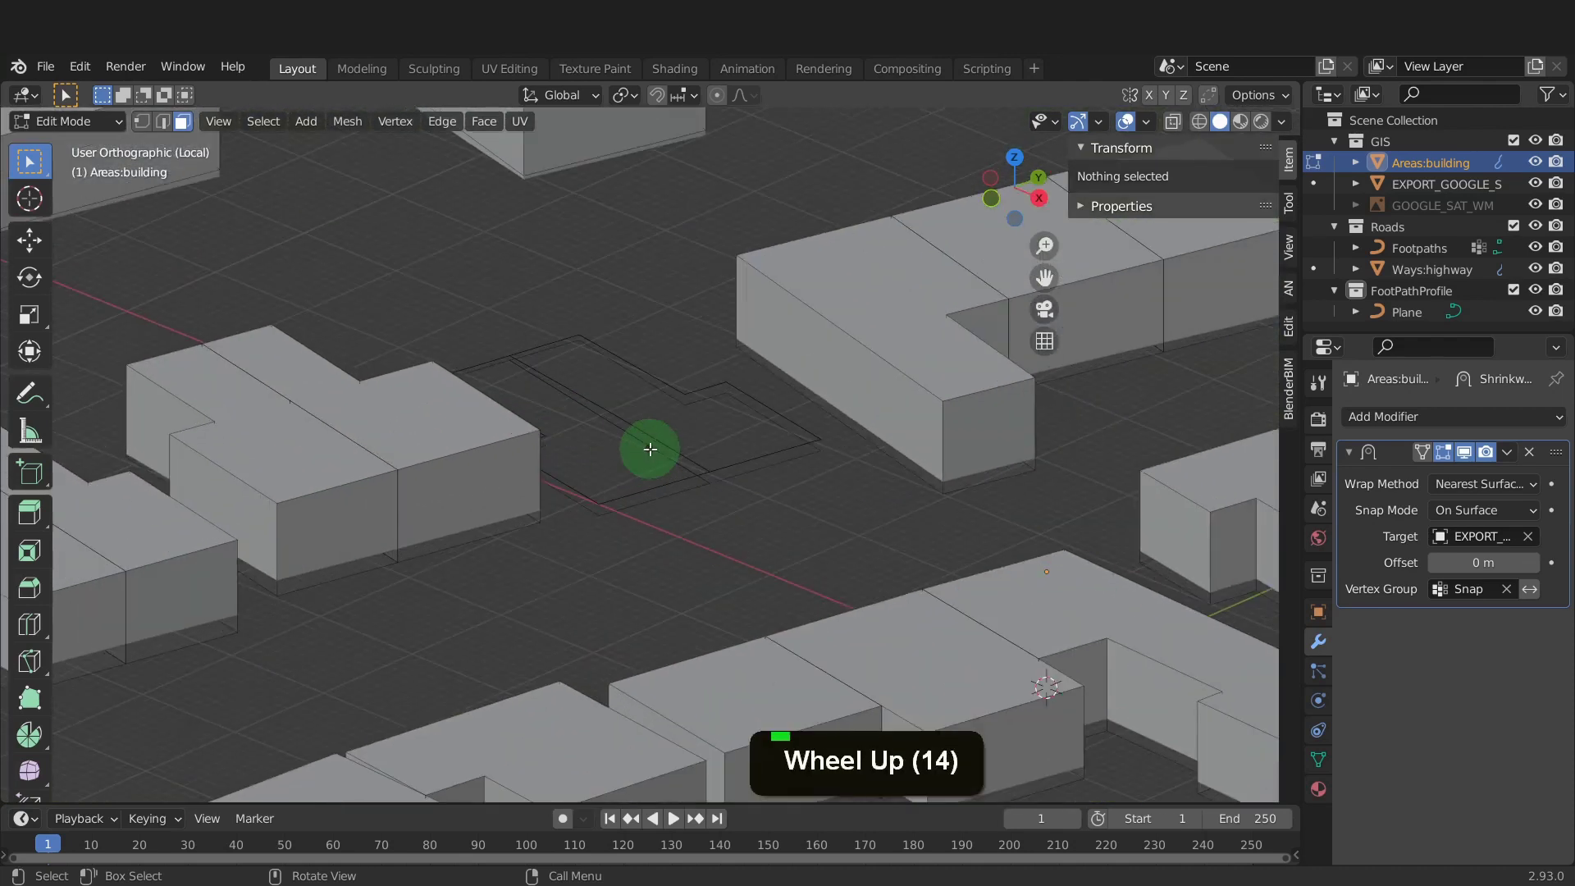
left_click(141, 121)
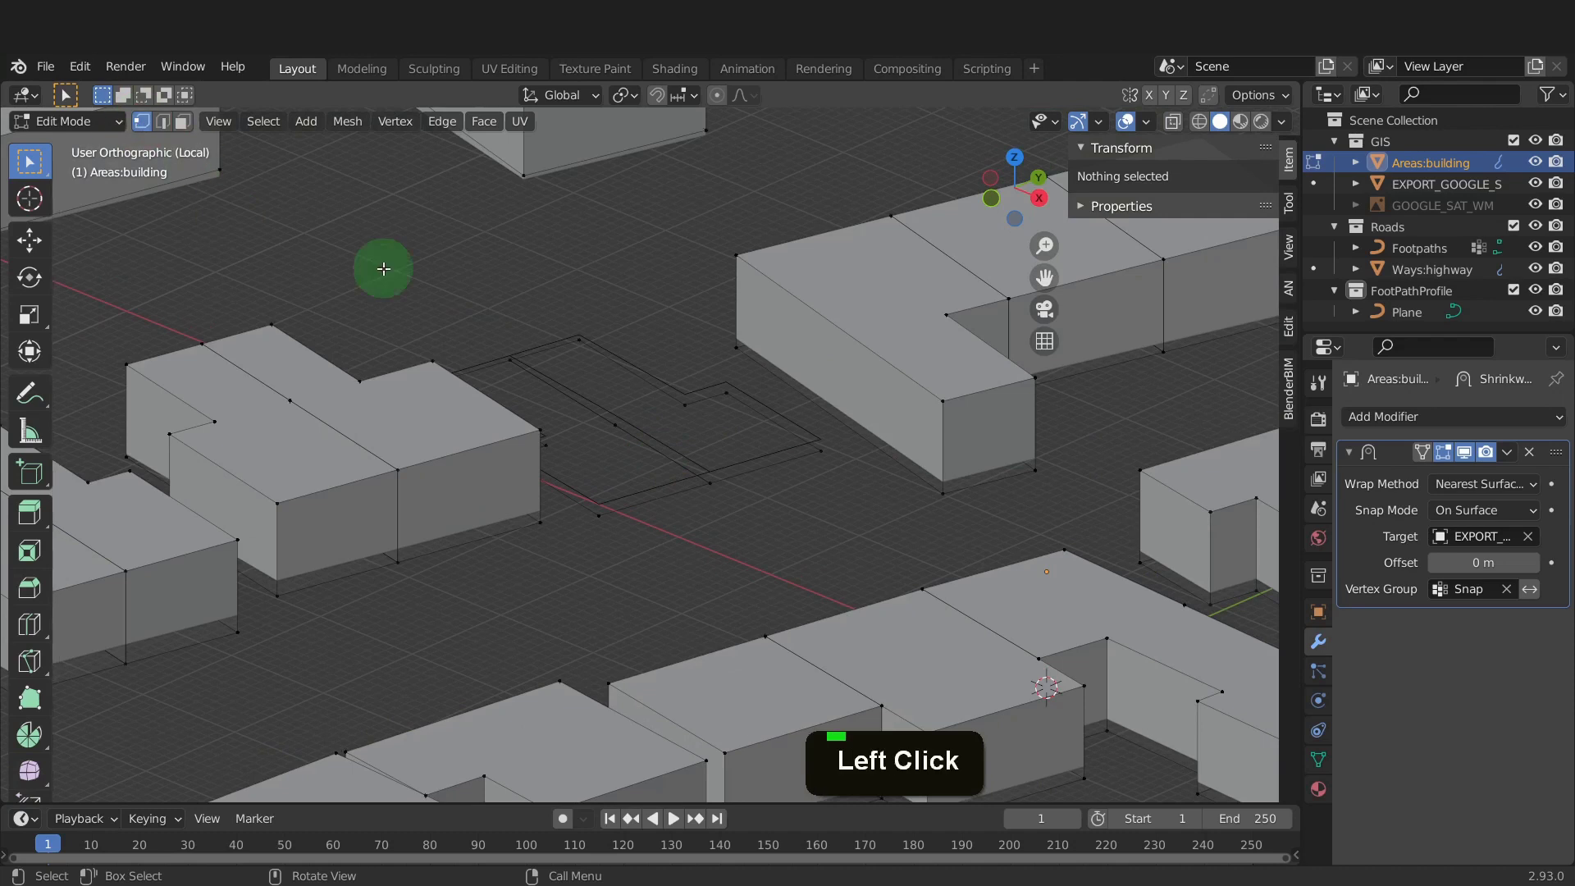
key("l")
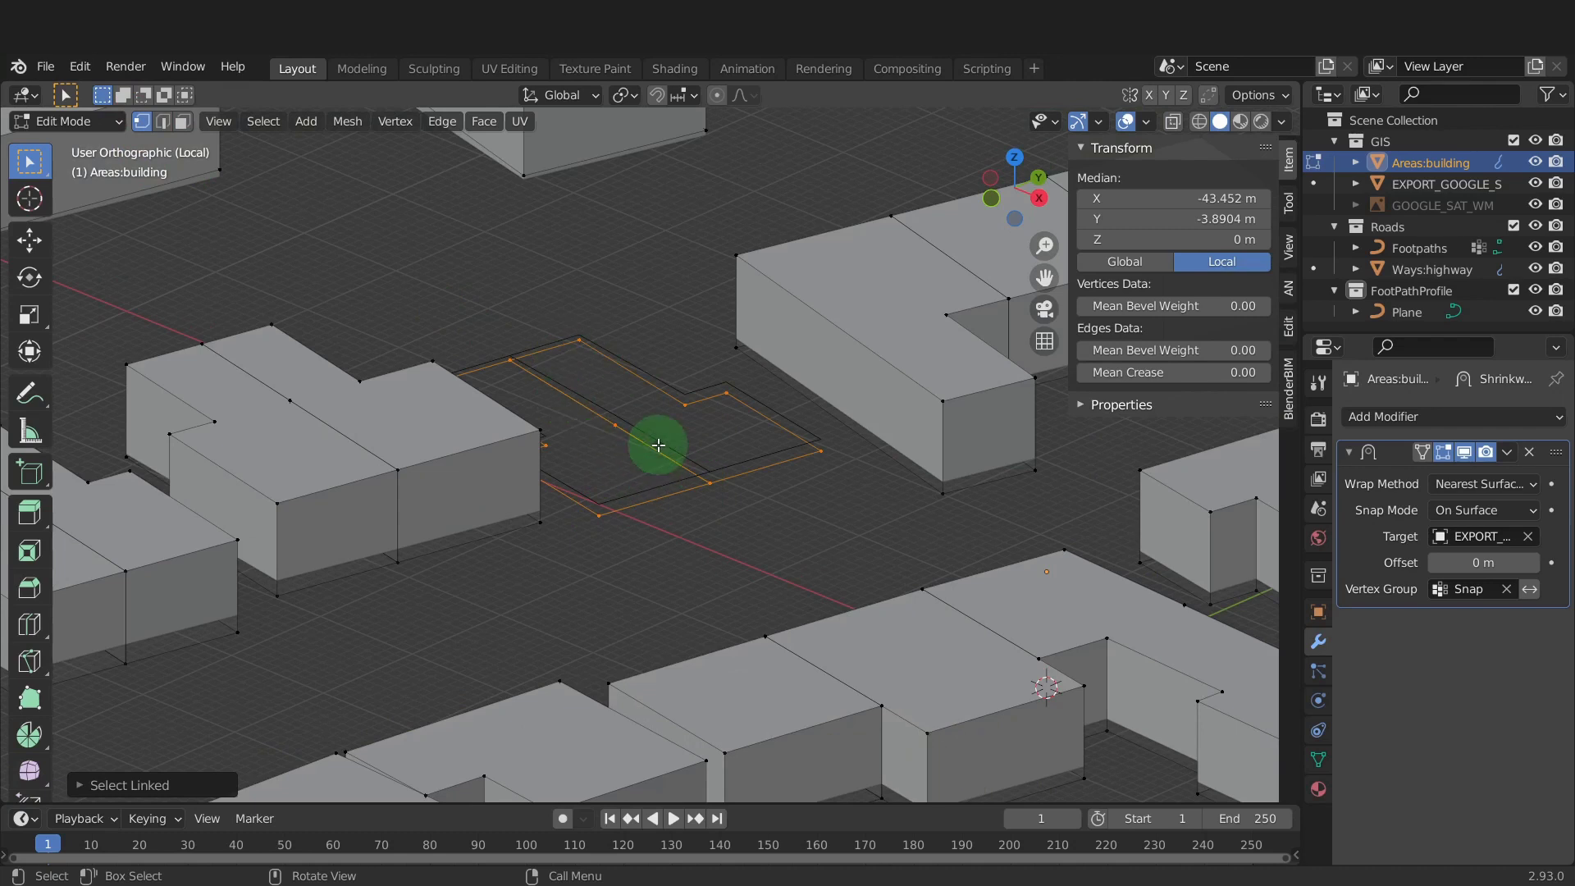
key("shift+s")
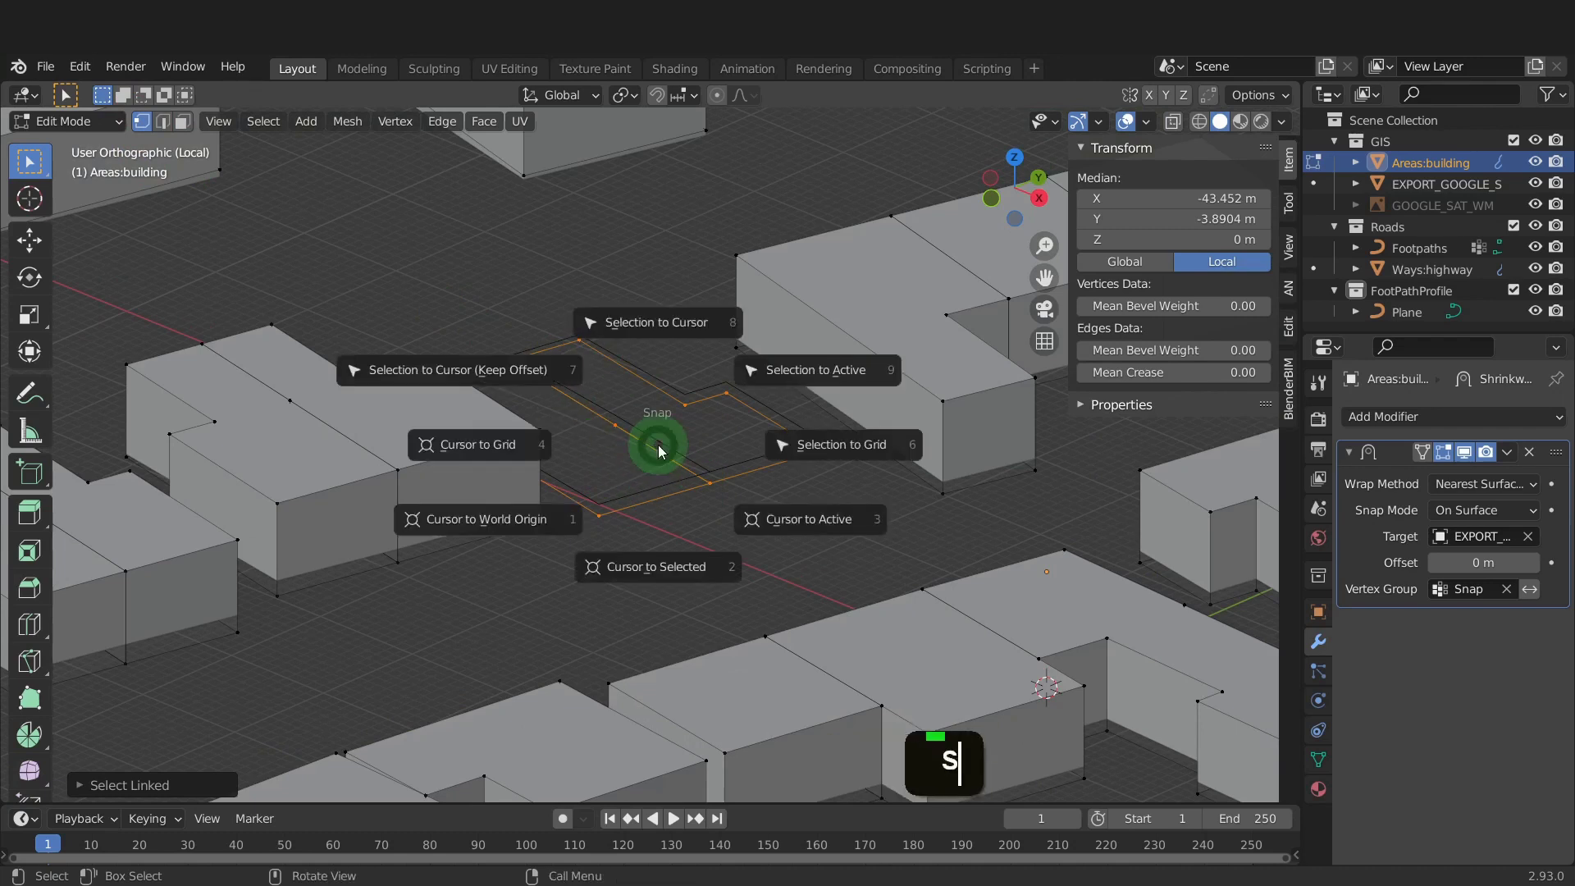
left_click(675, 567)
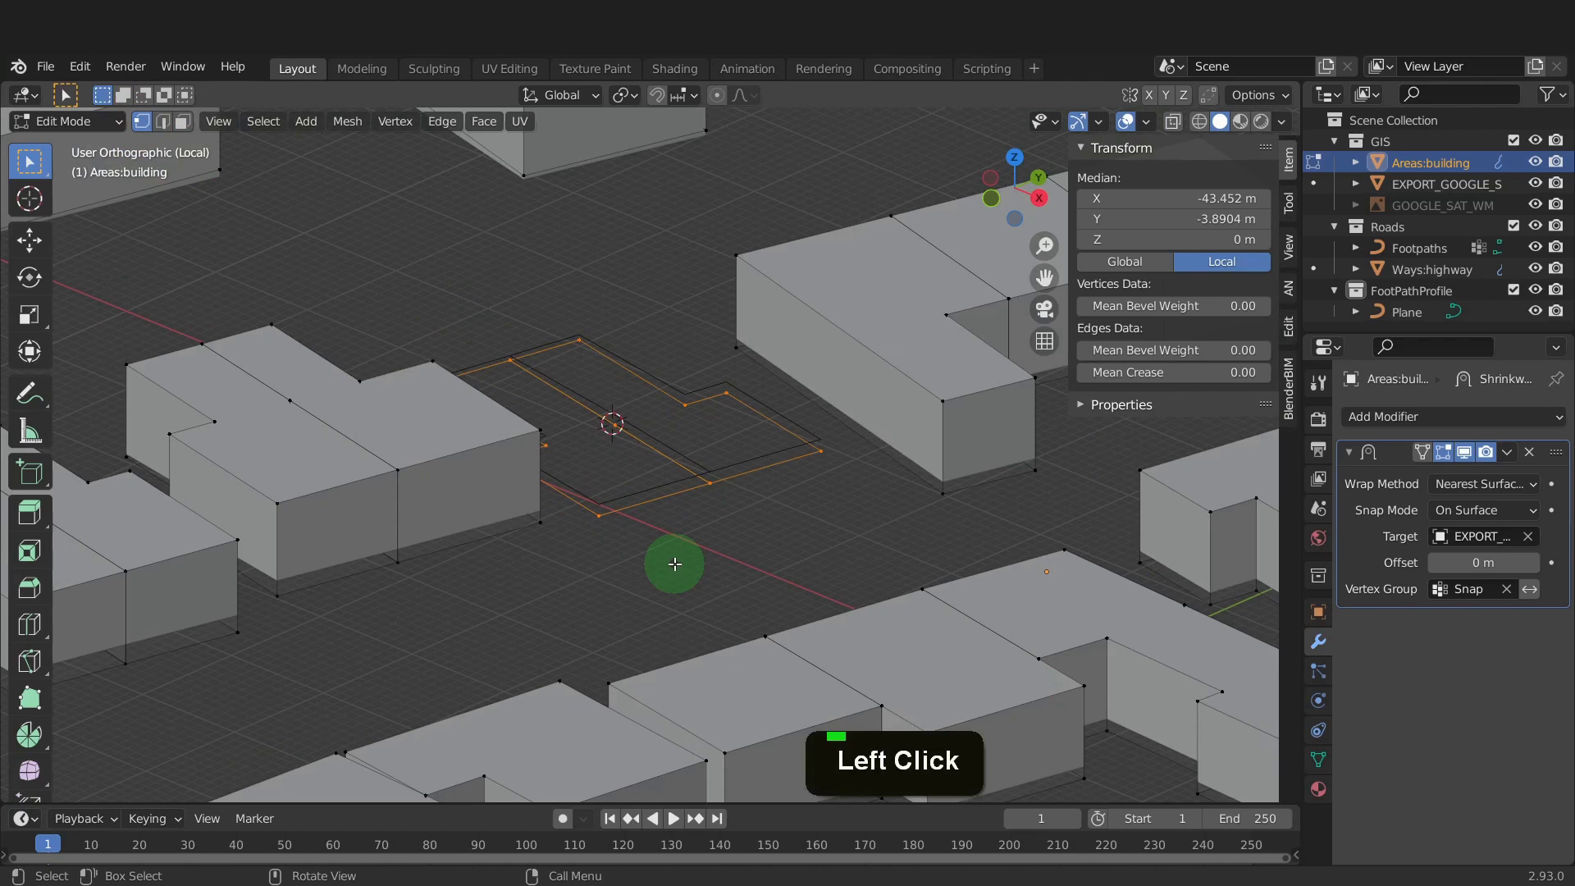
Separate the selected outline into Areas:building.001 and return to Object Mode.
key("p")
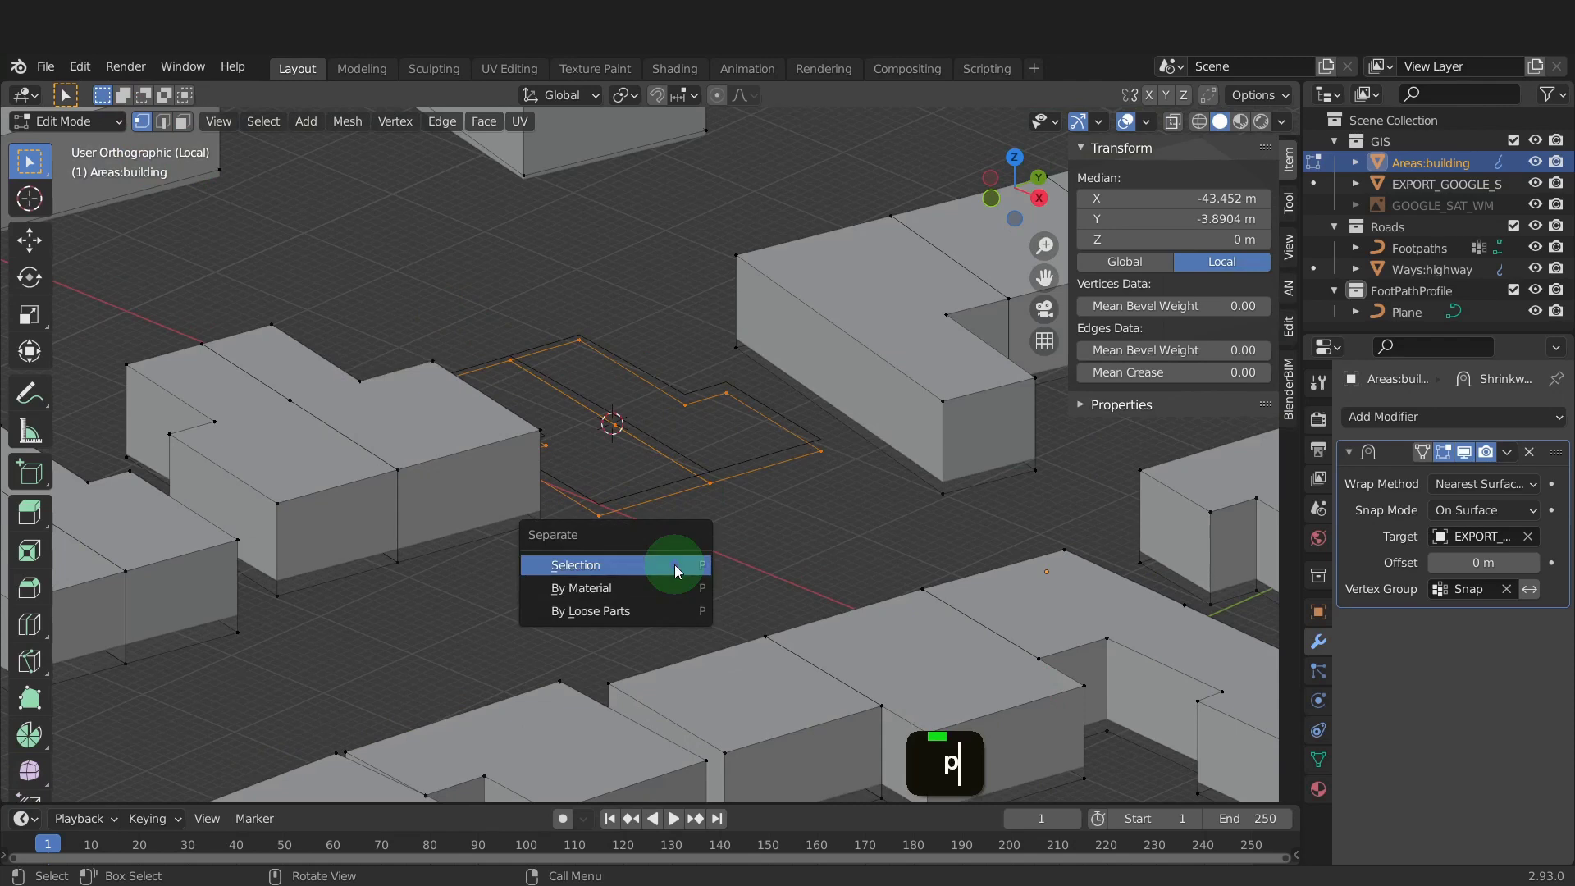
left_click(675, 566)
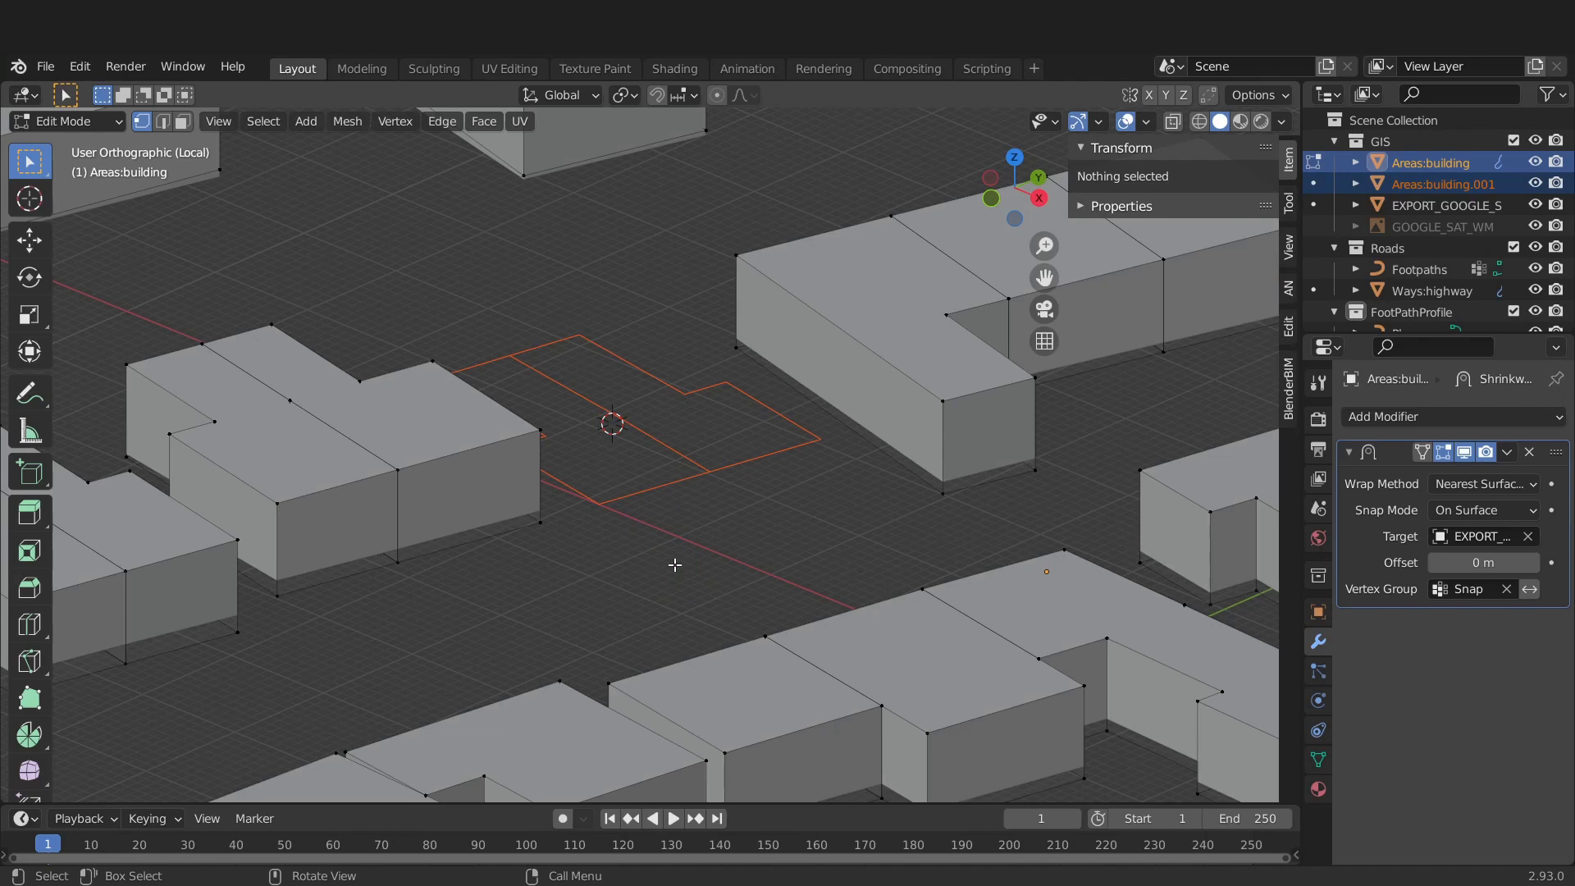
left_click(673, 566)
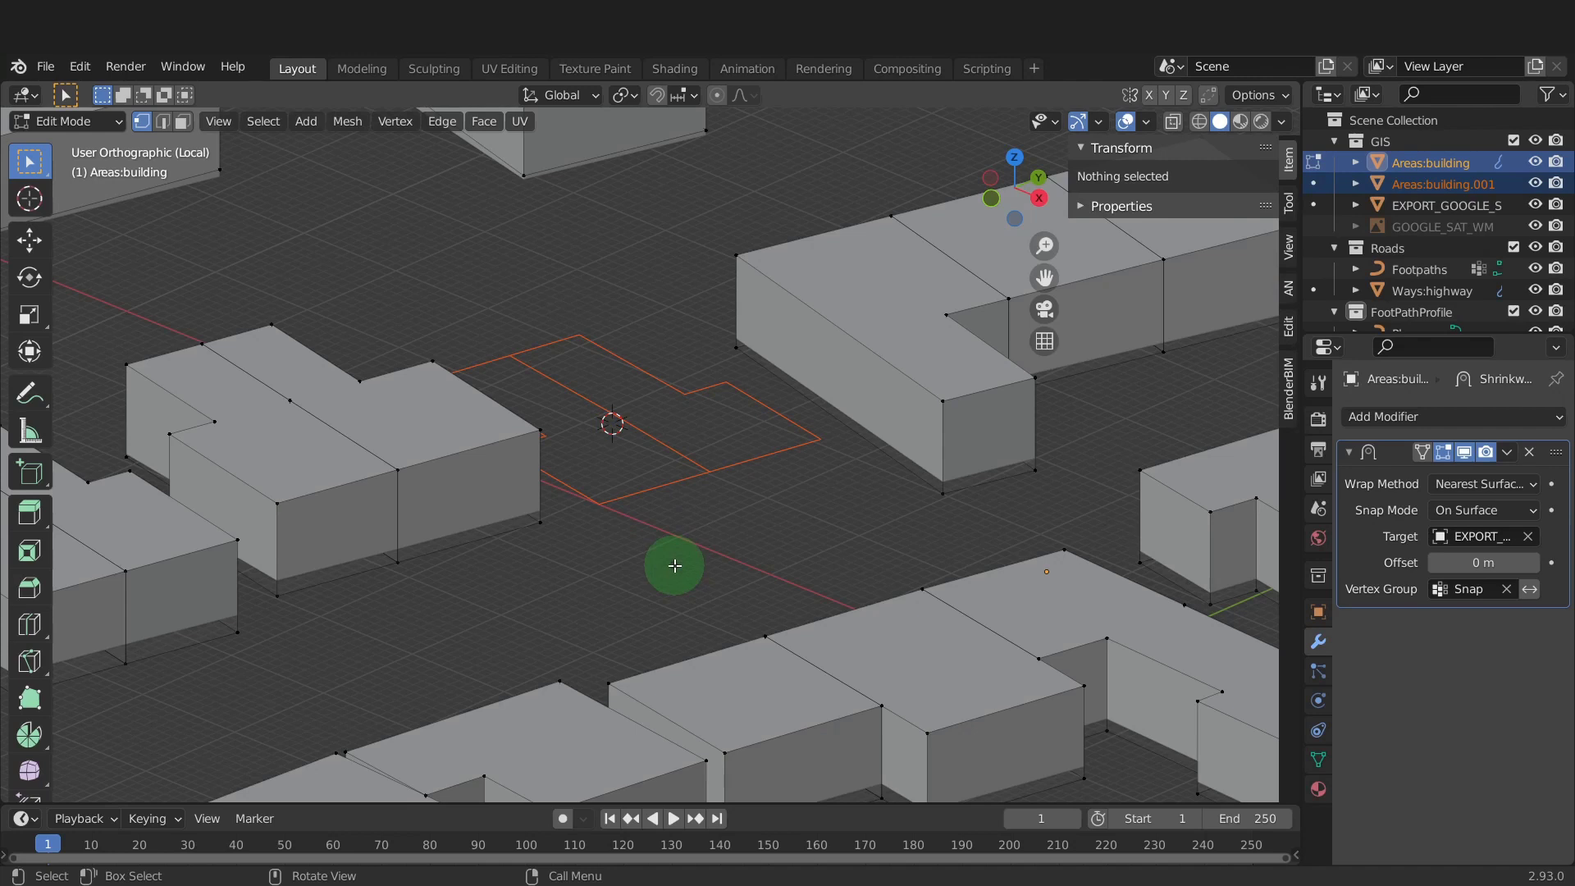
key("Tab")
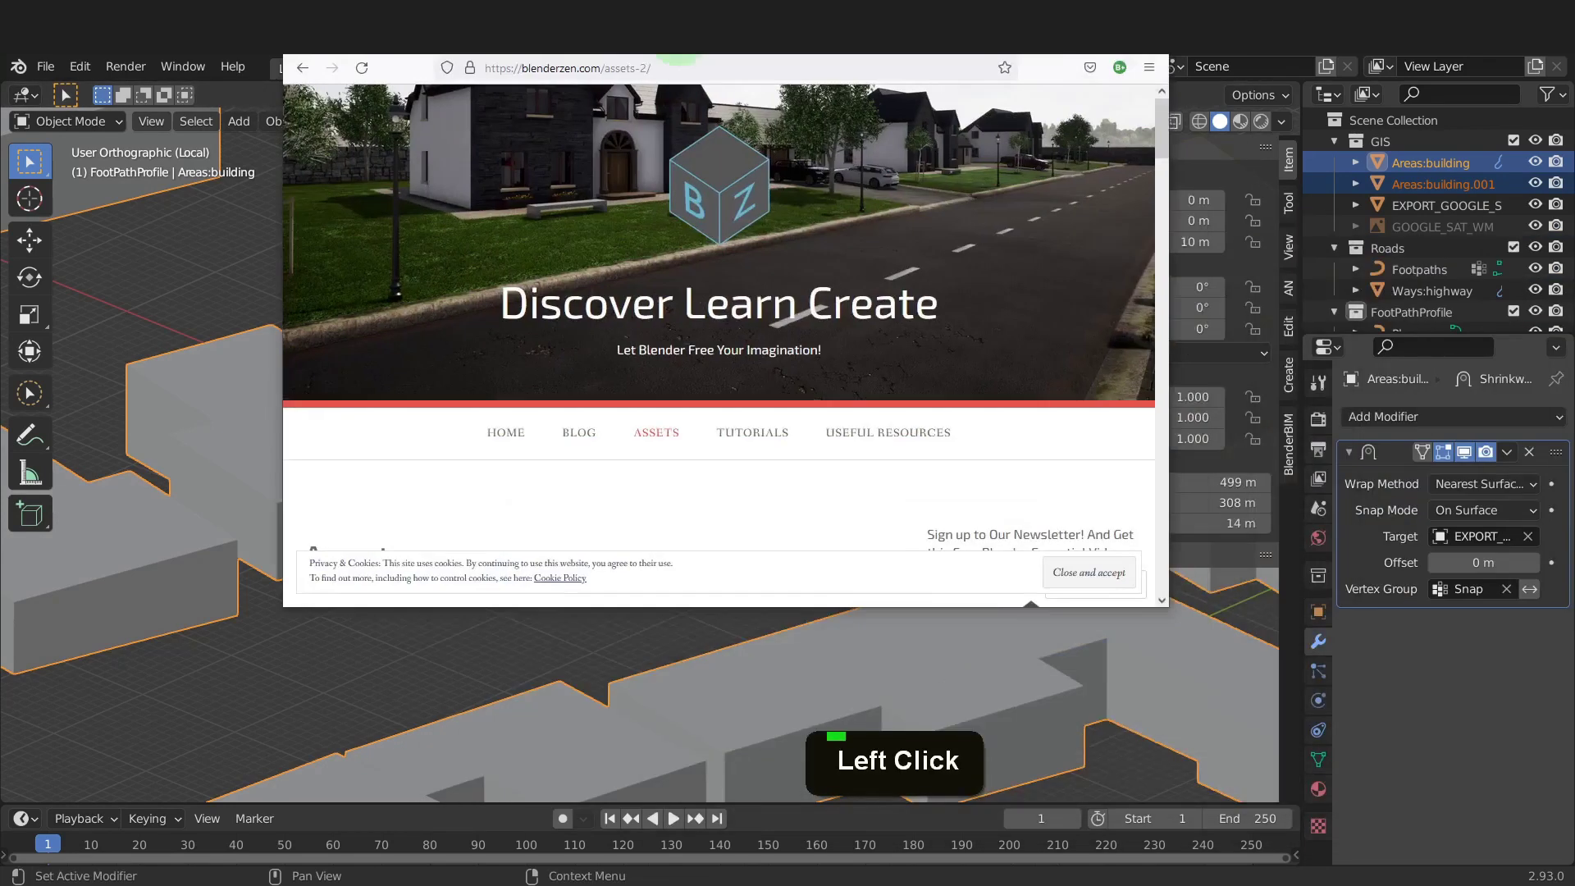
Save base.zip, the Base fbx download, from the blenderzen.com Assets page.
left_click(622, 56)
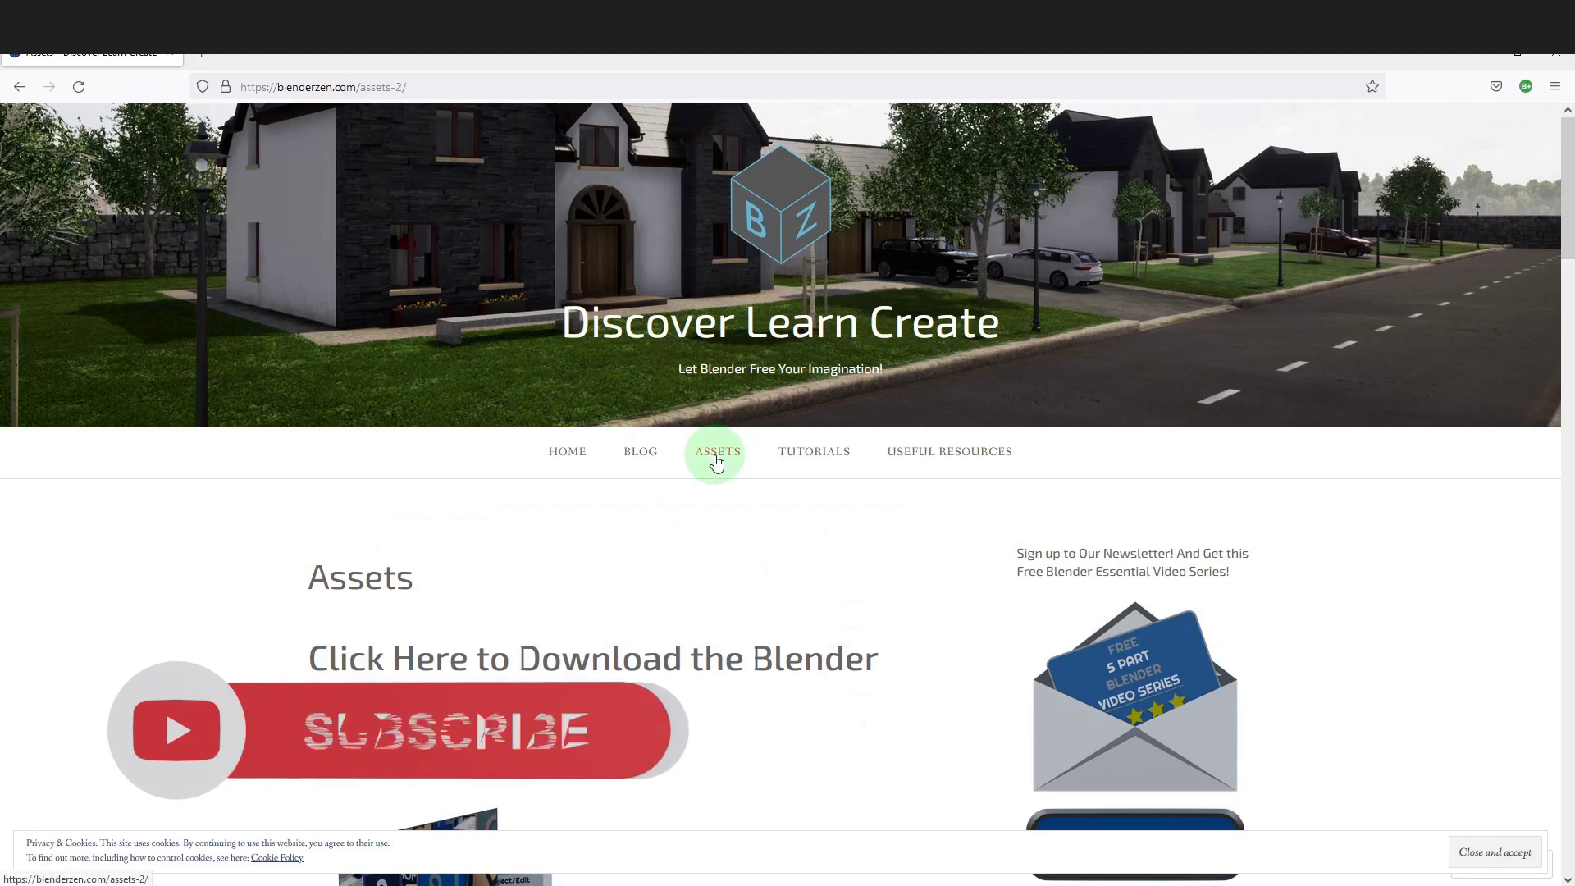
scroll(693, 472, "down", 20)
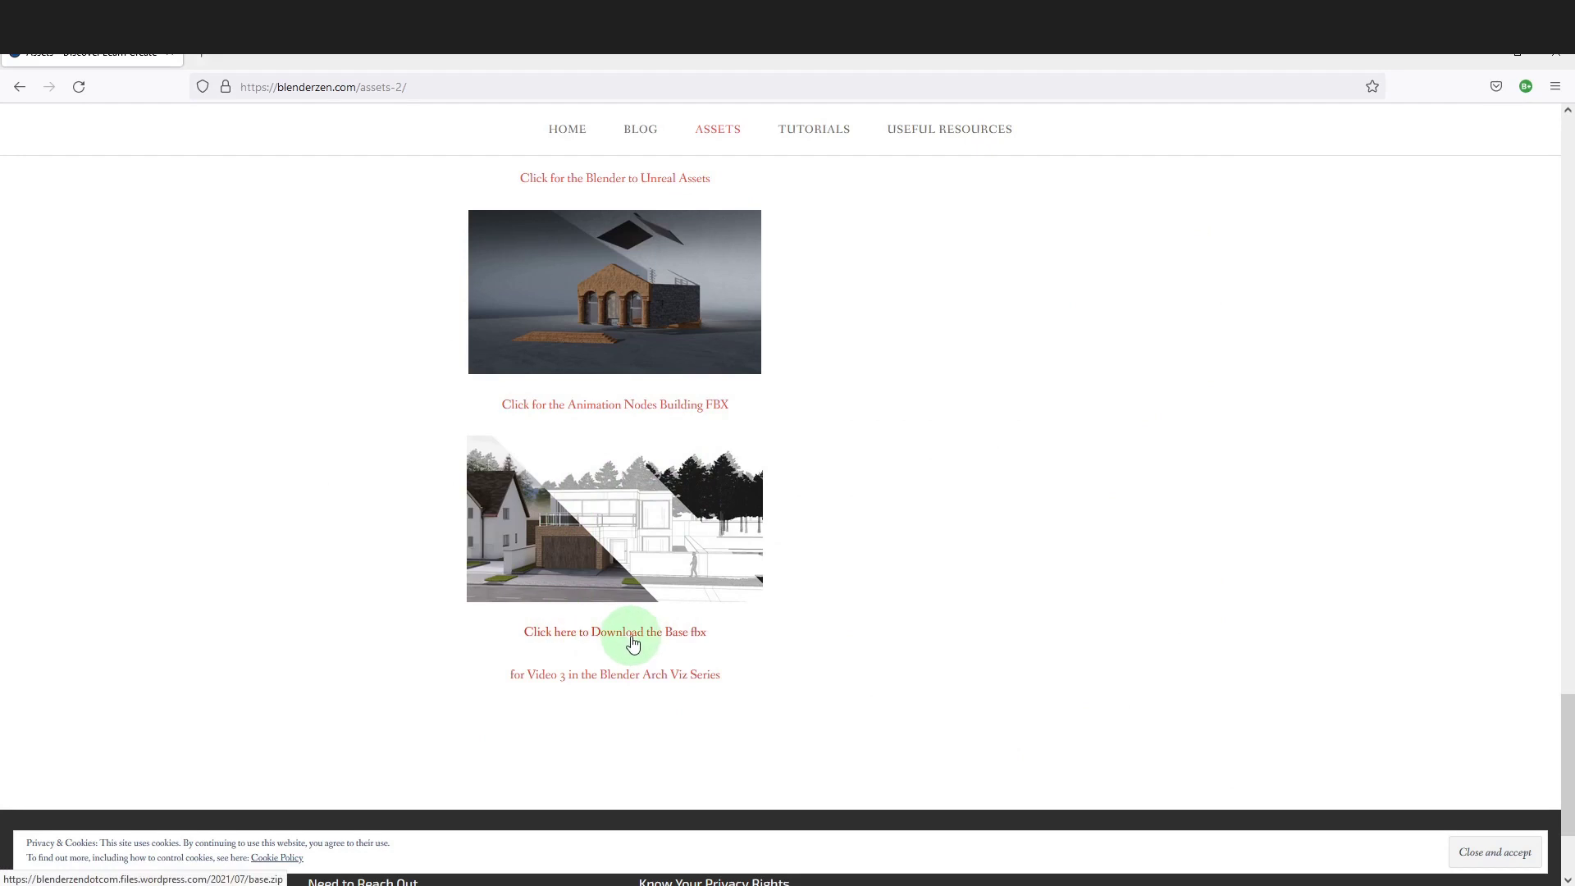
left_click(631, 641)
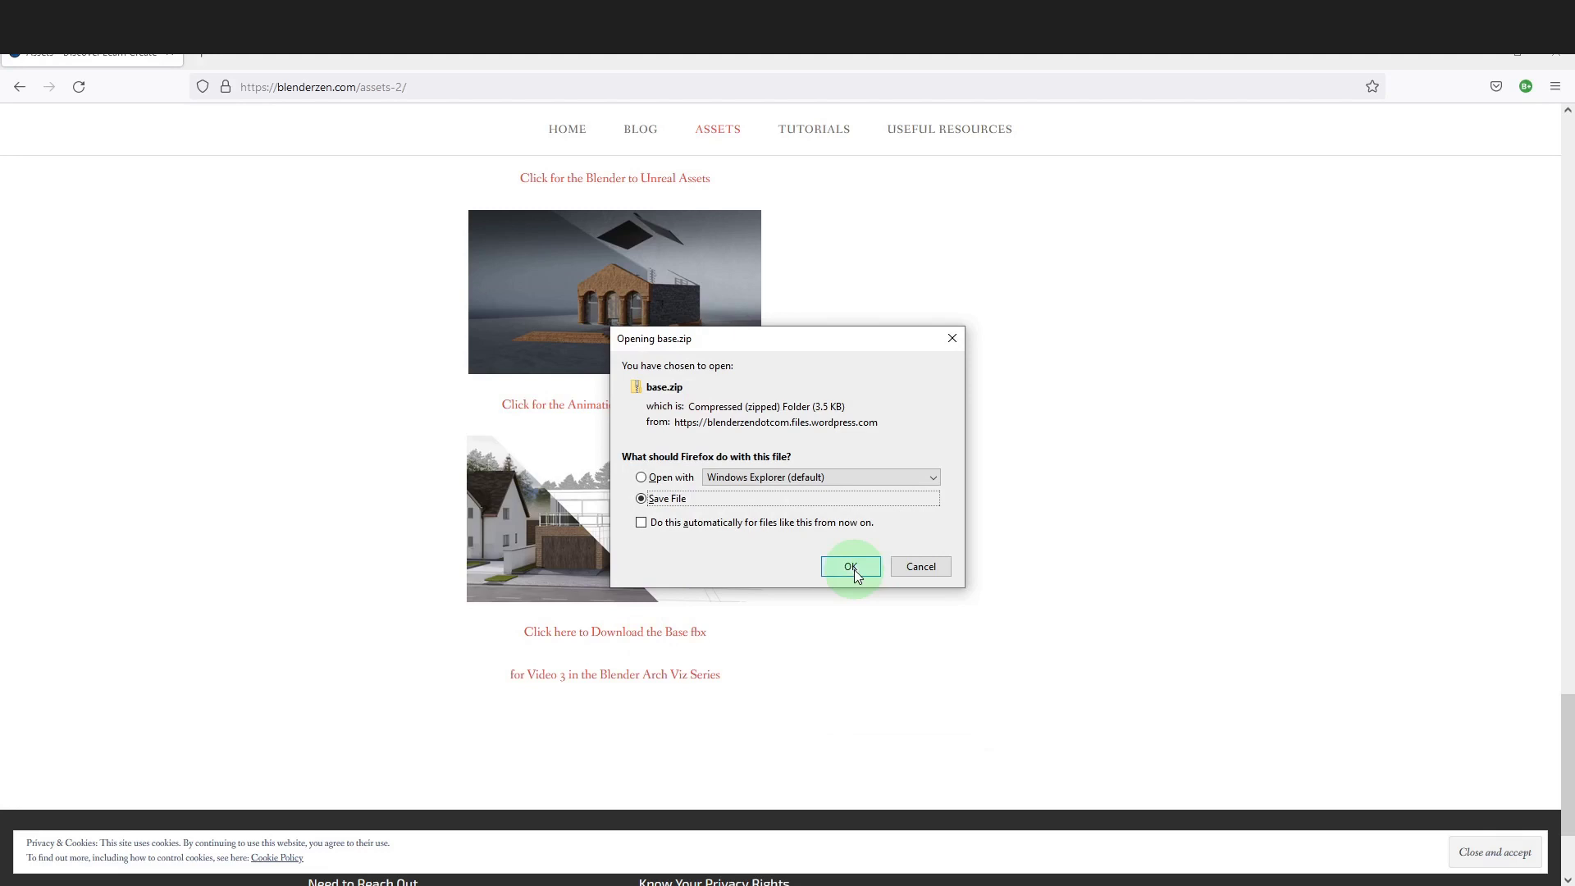
left_click(854, 569)
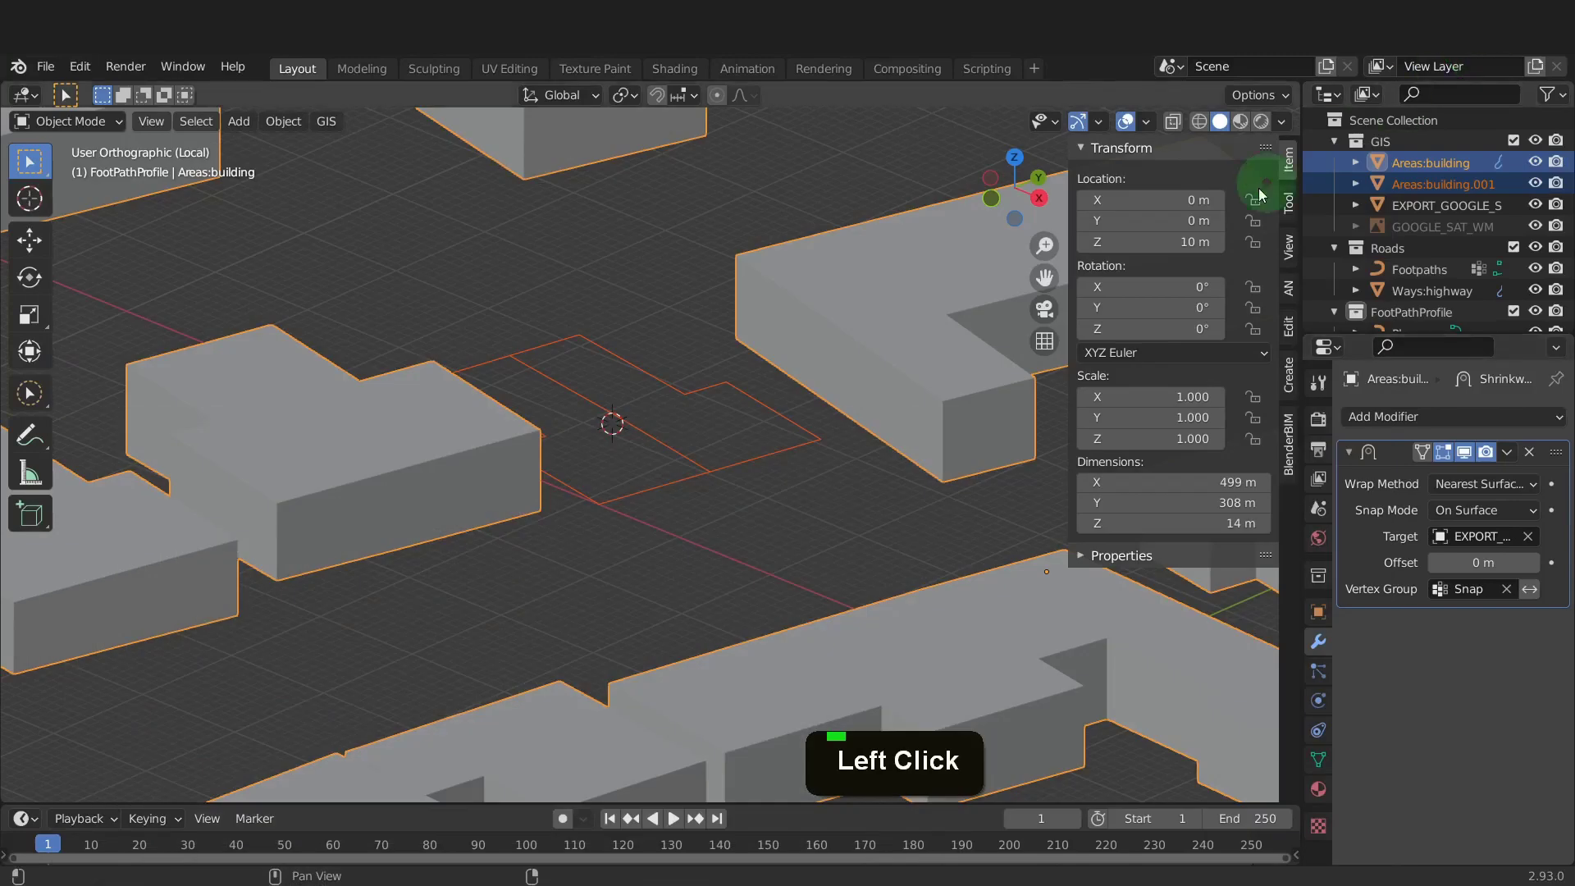
Back in Blender, import Base.fbx from G:\Arch_Series\Assets as an FBX file.
left_click(944, 333)
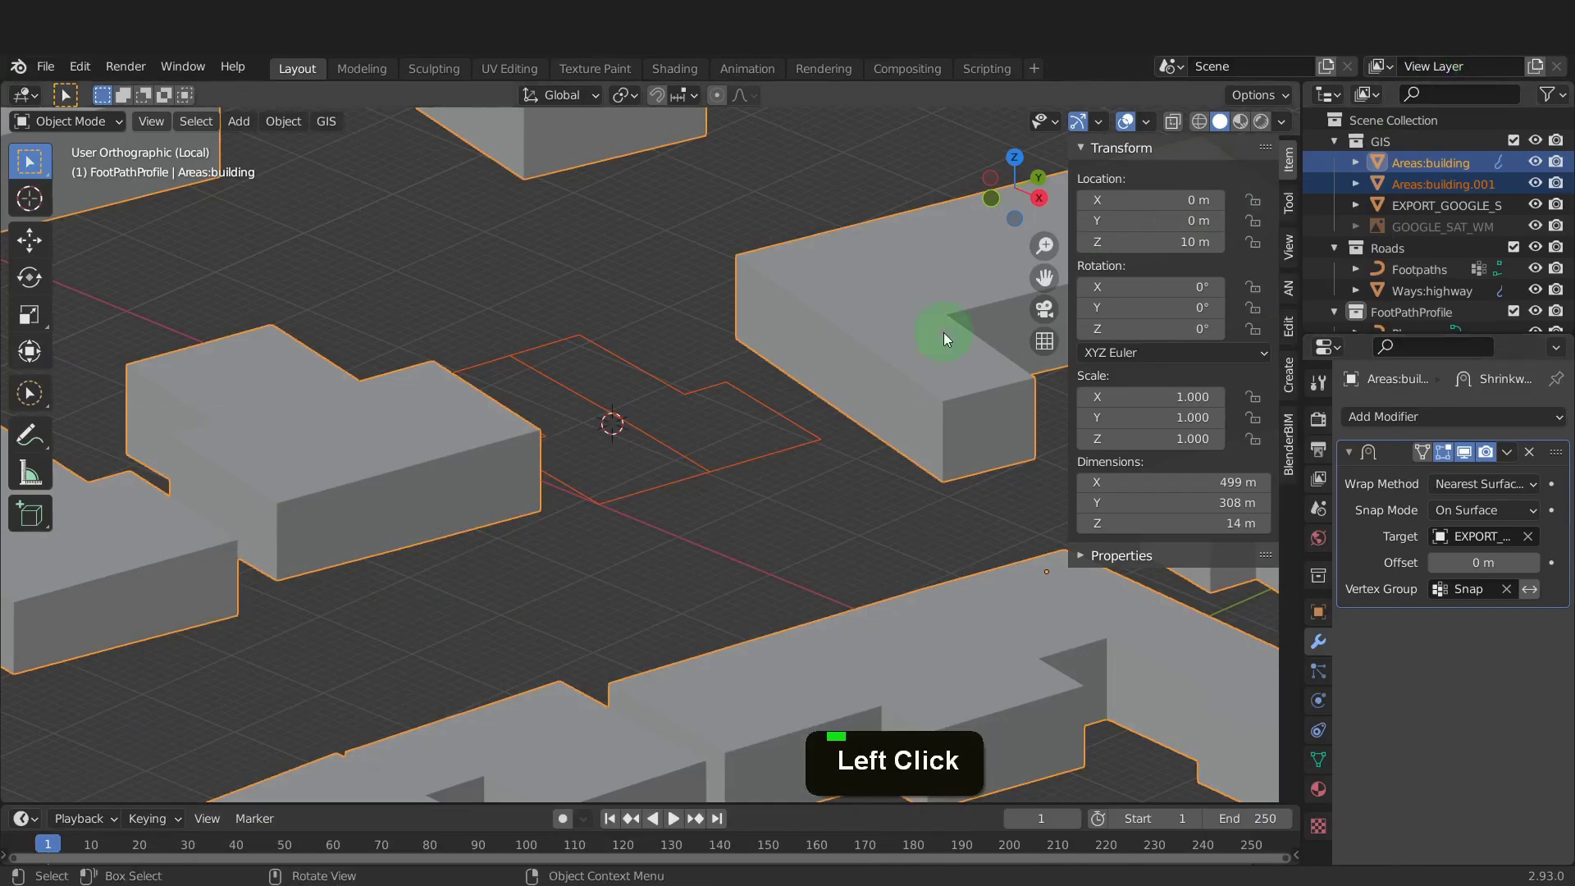
key("F4")
mouse_move(686, 479)
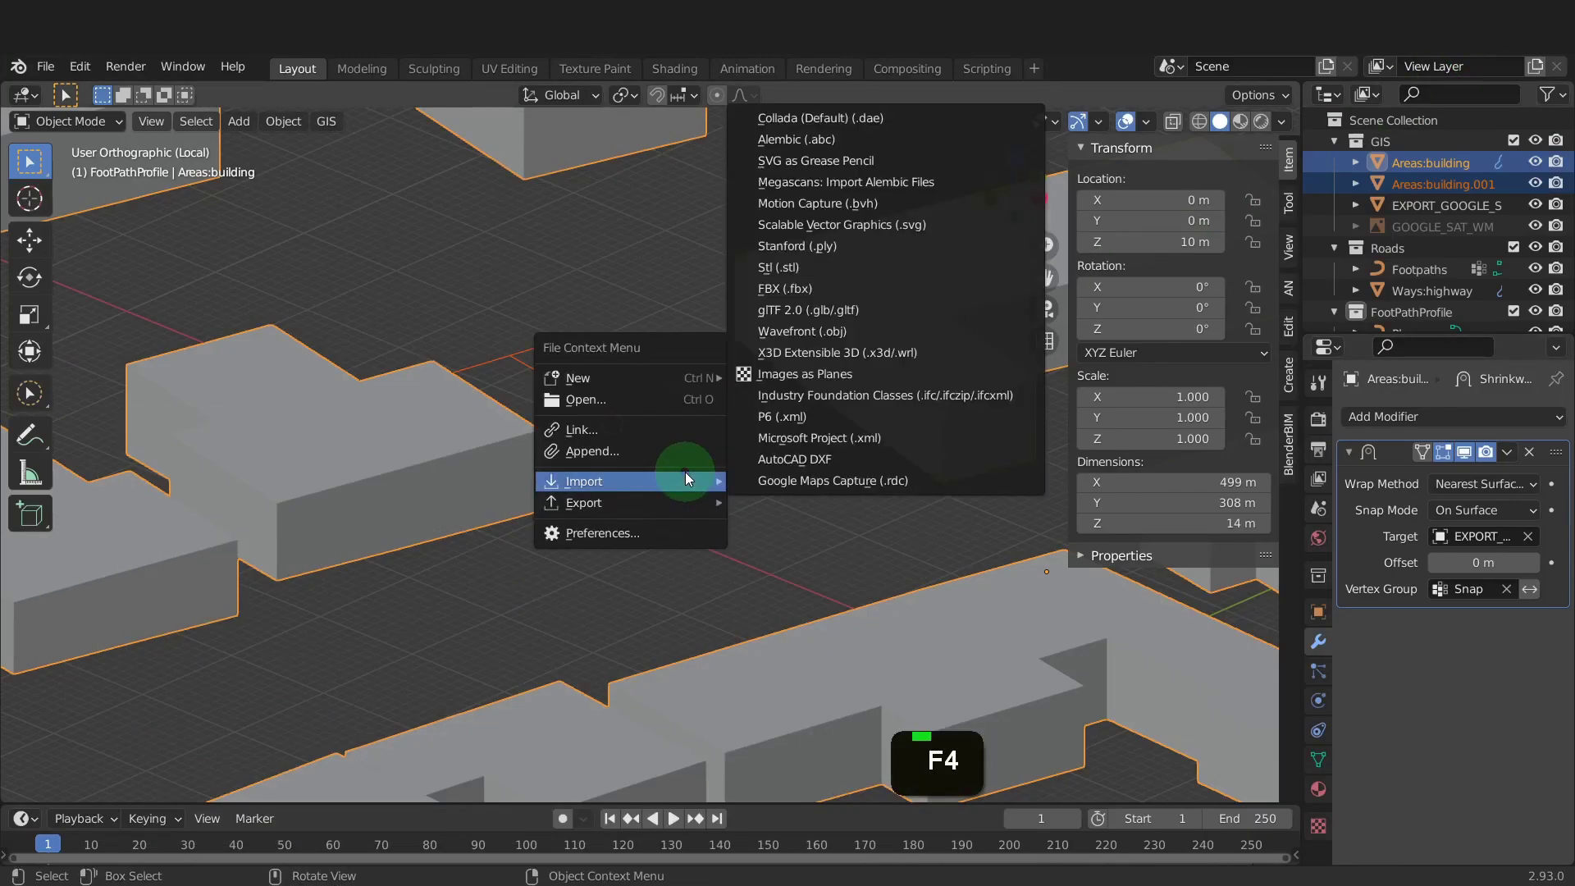
left_click(799, 292)
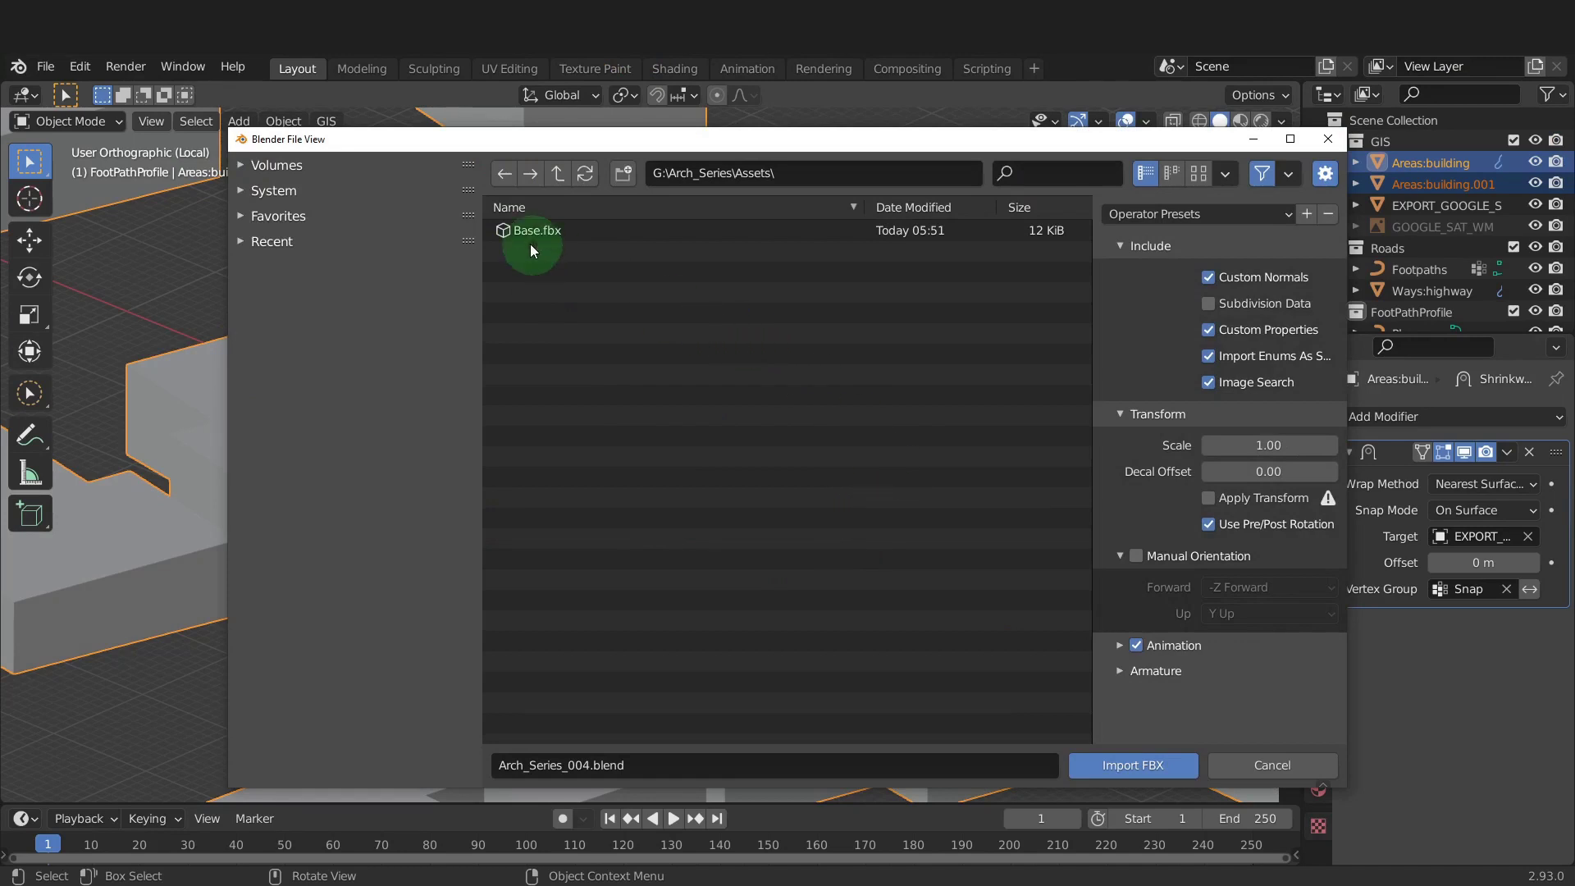
left_click(529, 239)
left_click(1134, 759)
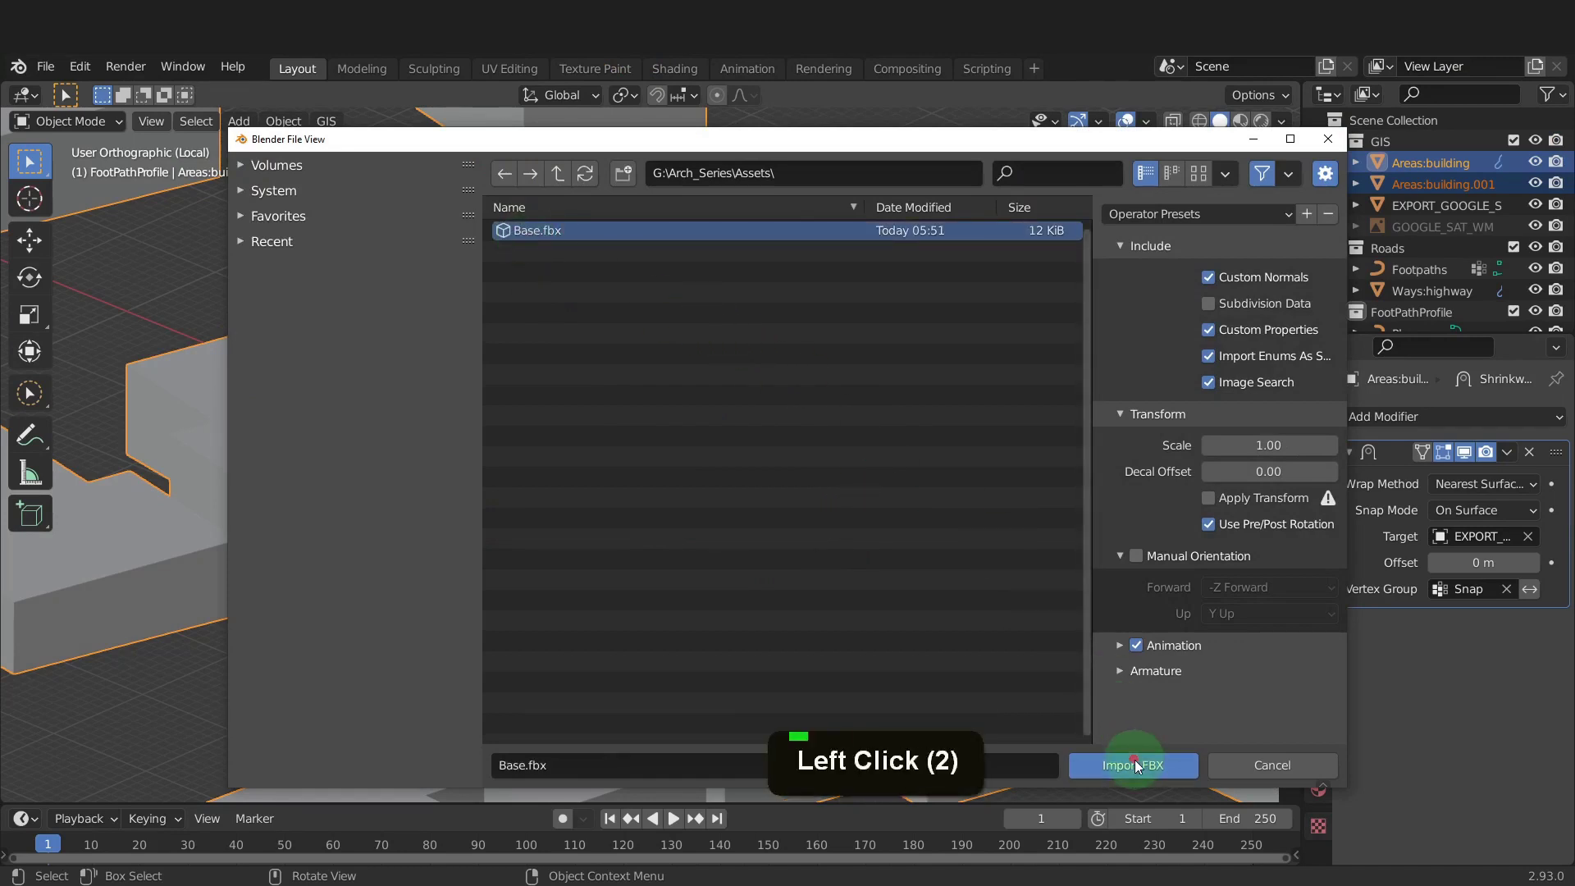
Locate and select the imported flat 20 × 10.9 m Outline object at the origin.
scroll(784, 507, "down", 3)
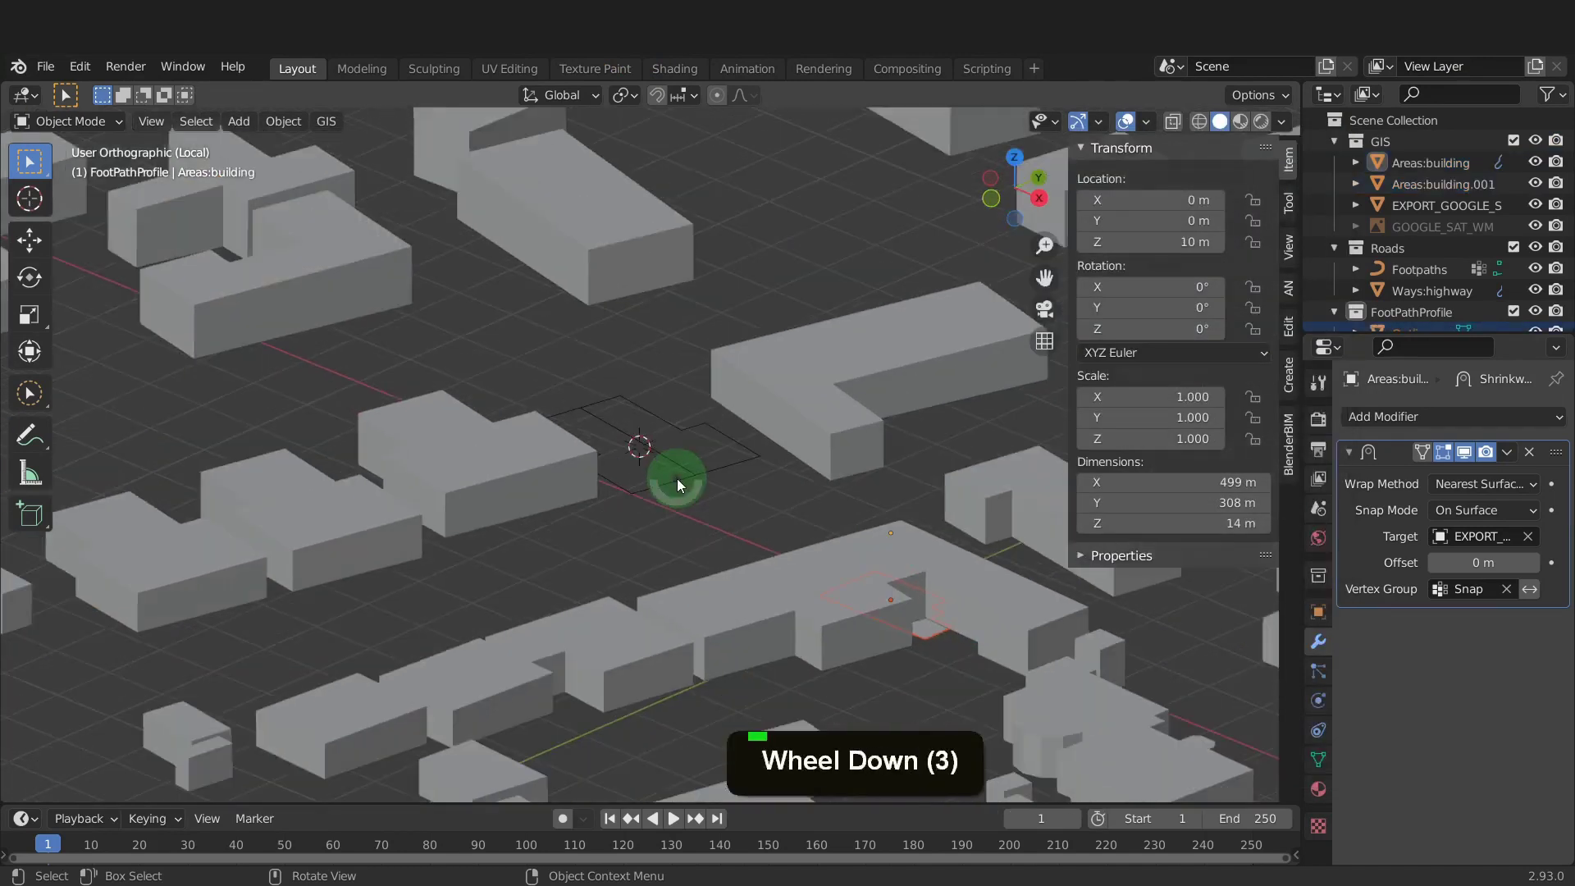
middle_click_drag(676, 479, 898, 502)
scroll(926, 618, "up", 3)
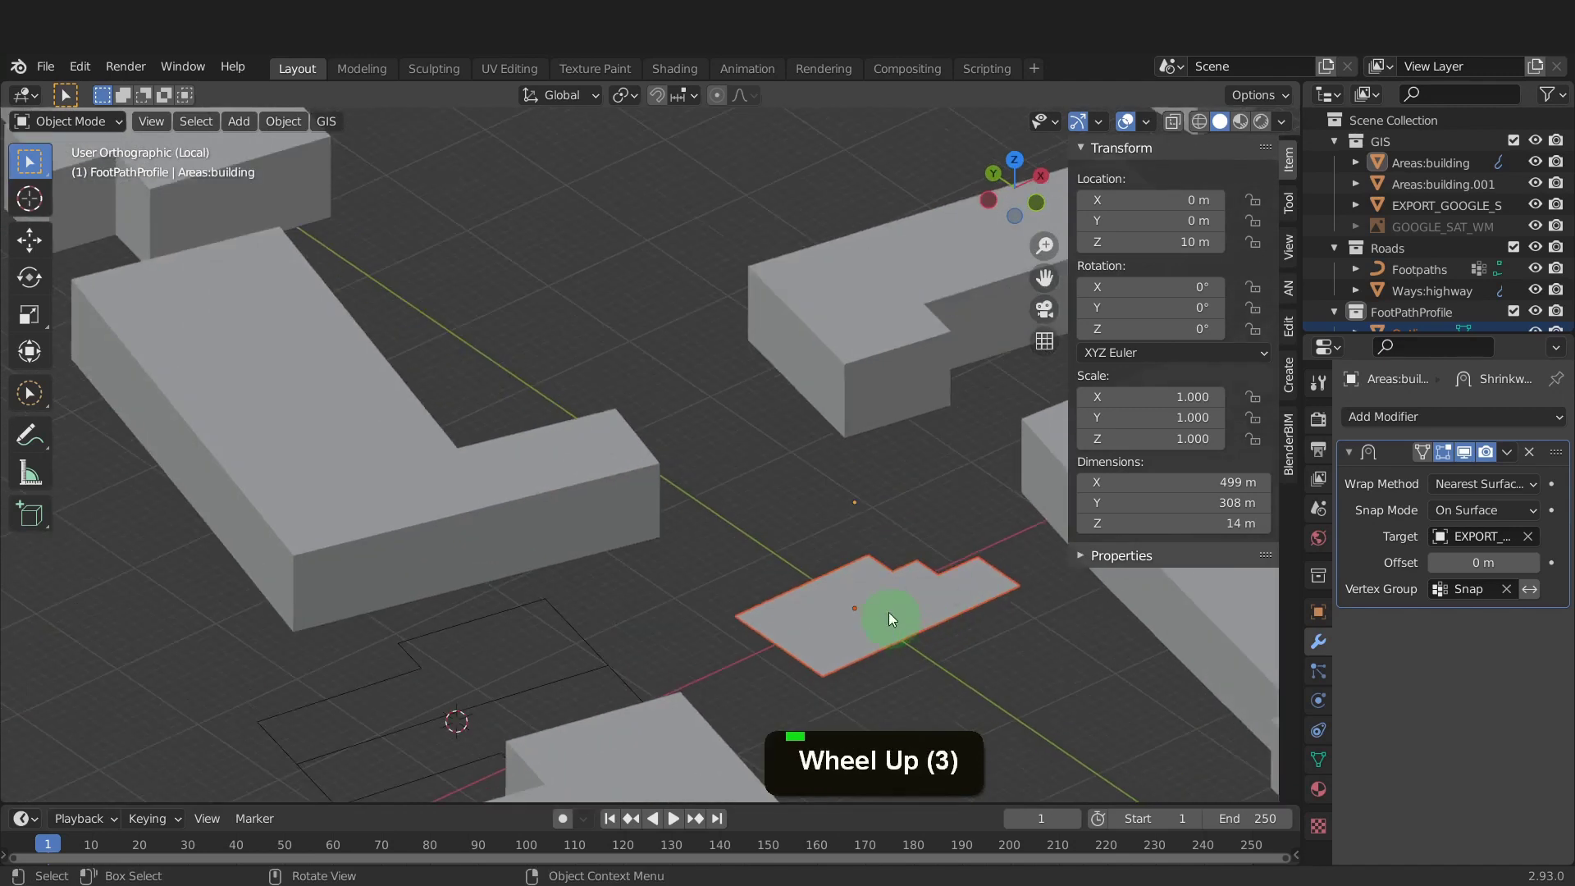
scroll(881, 627, "up", 3)
left_click(853, 584)
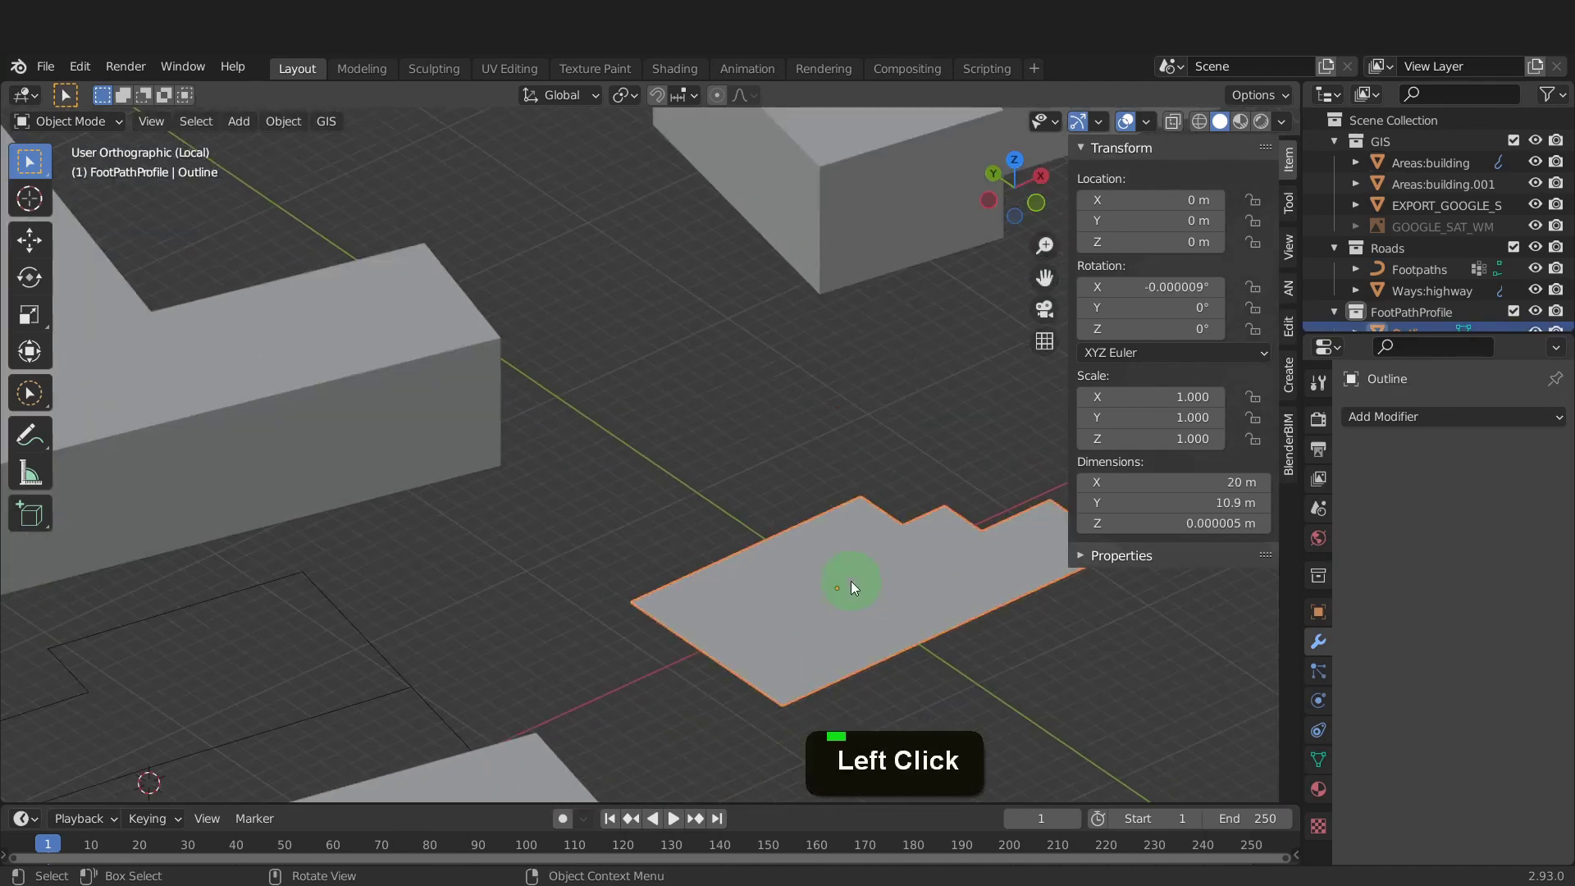
scroll(721, 489, "down", 2)
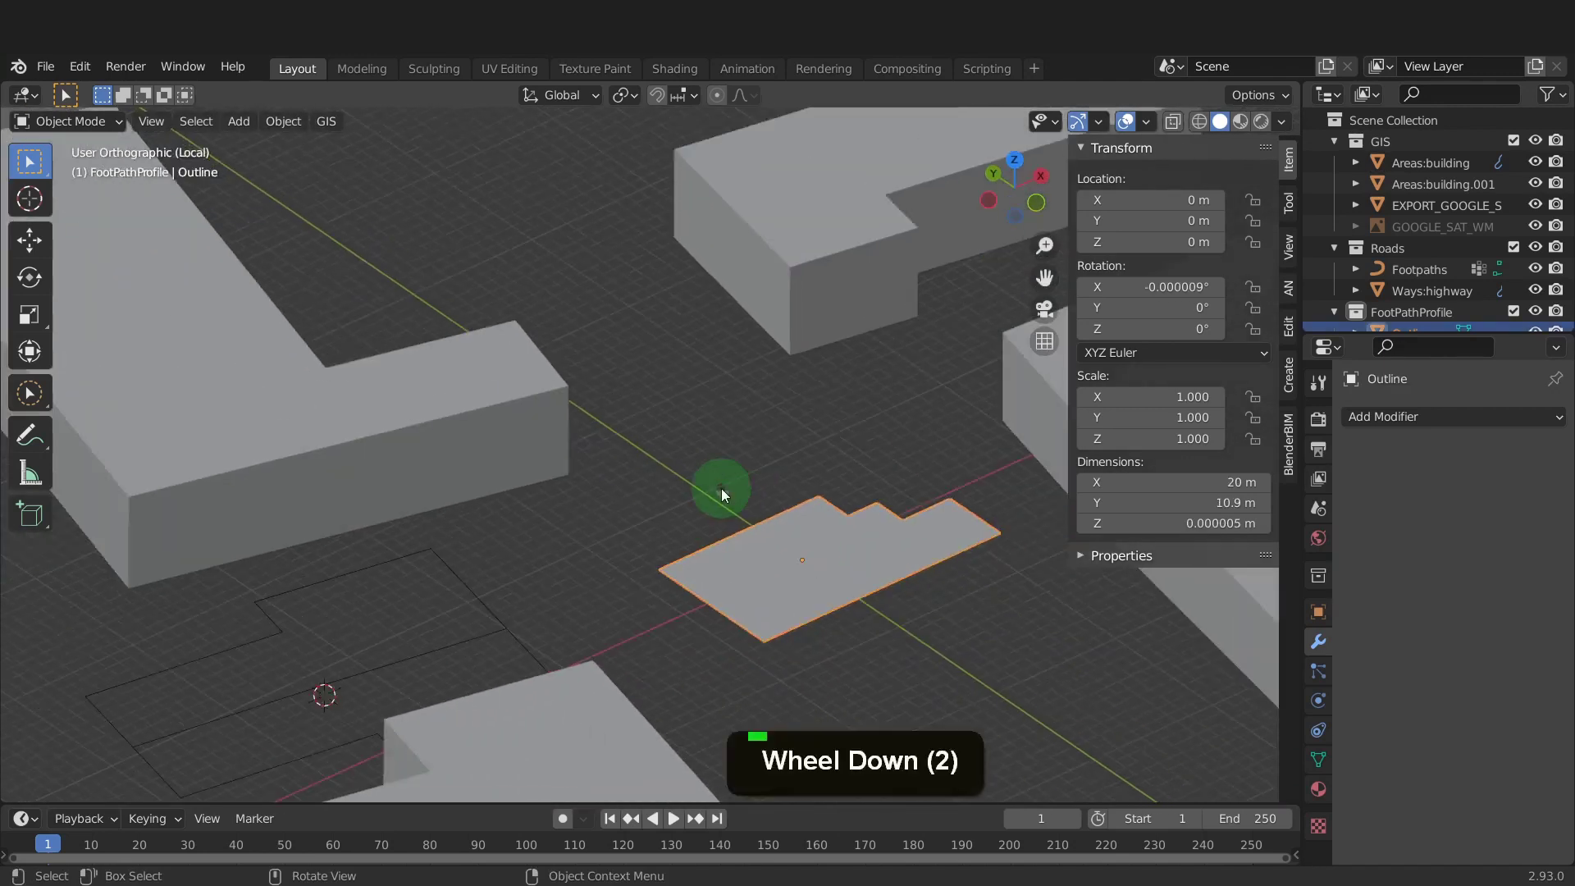
middle_click_drag(721, 489, 740, 525)
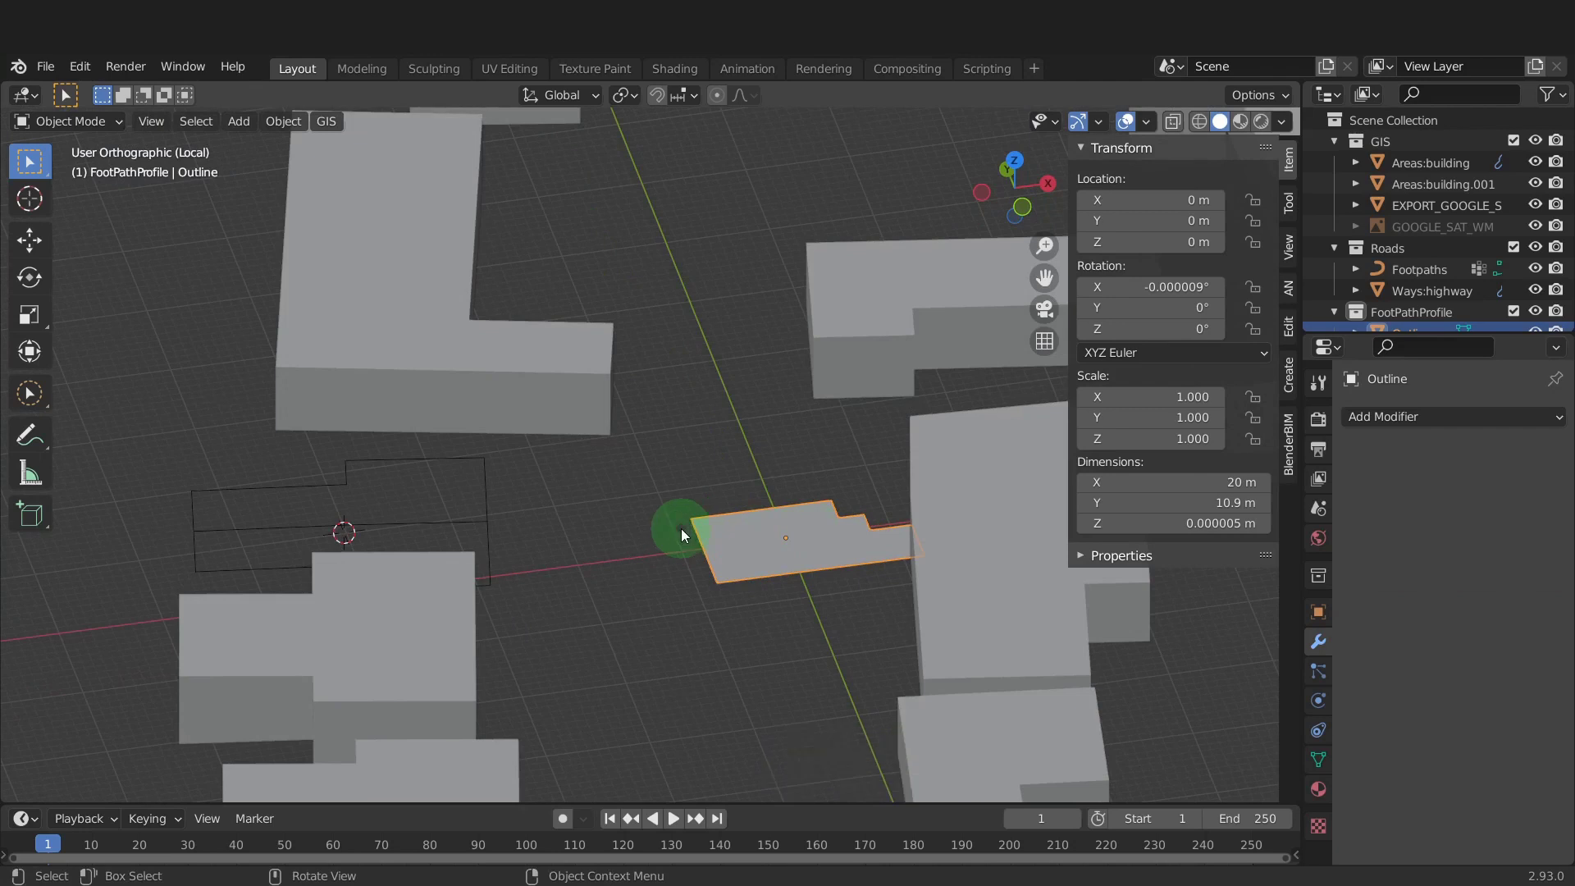
Make a linked duplicate of Outline, snap it to the site's 3D cursor, and rotate it −12.7°.
key("alt+d")
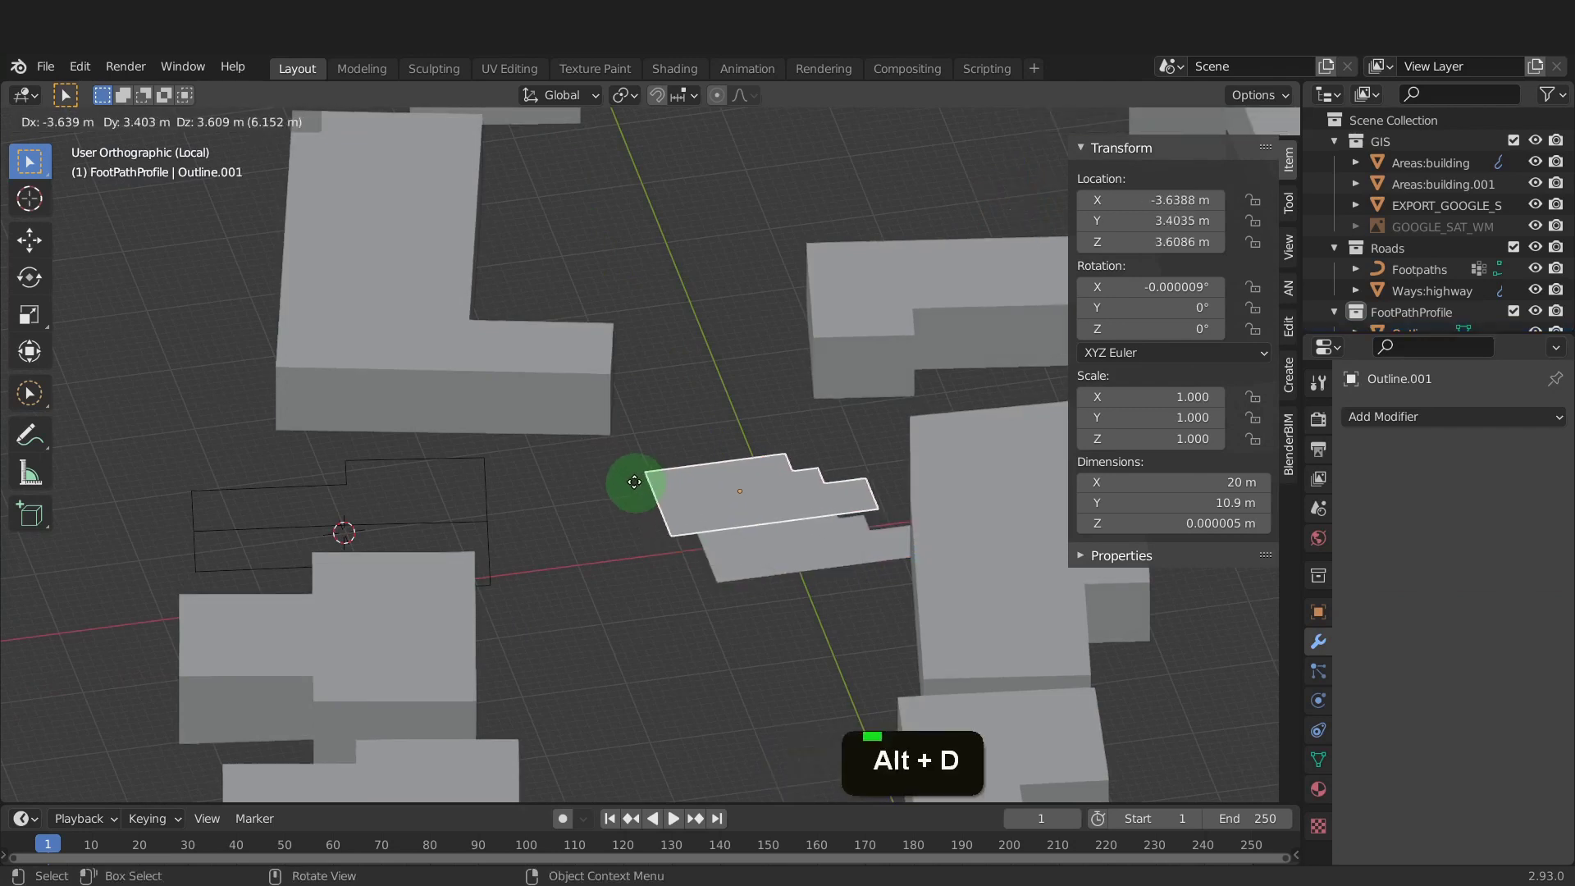
right_click(630, 479)
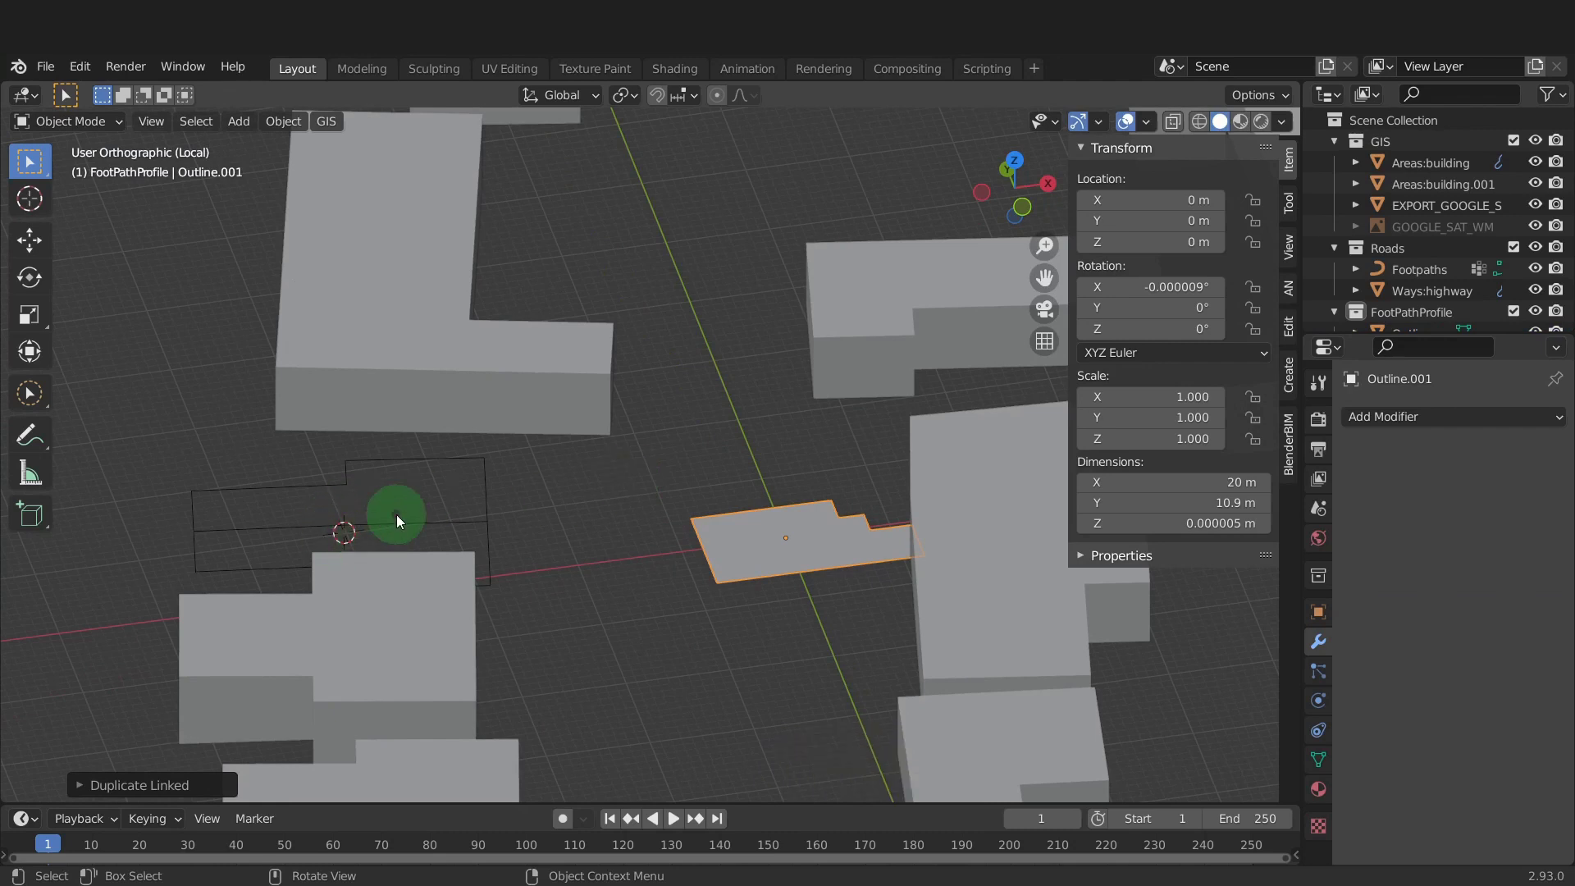
key("shift+s")
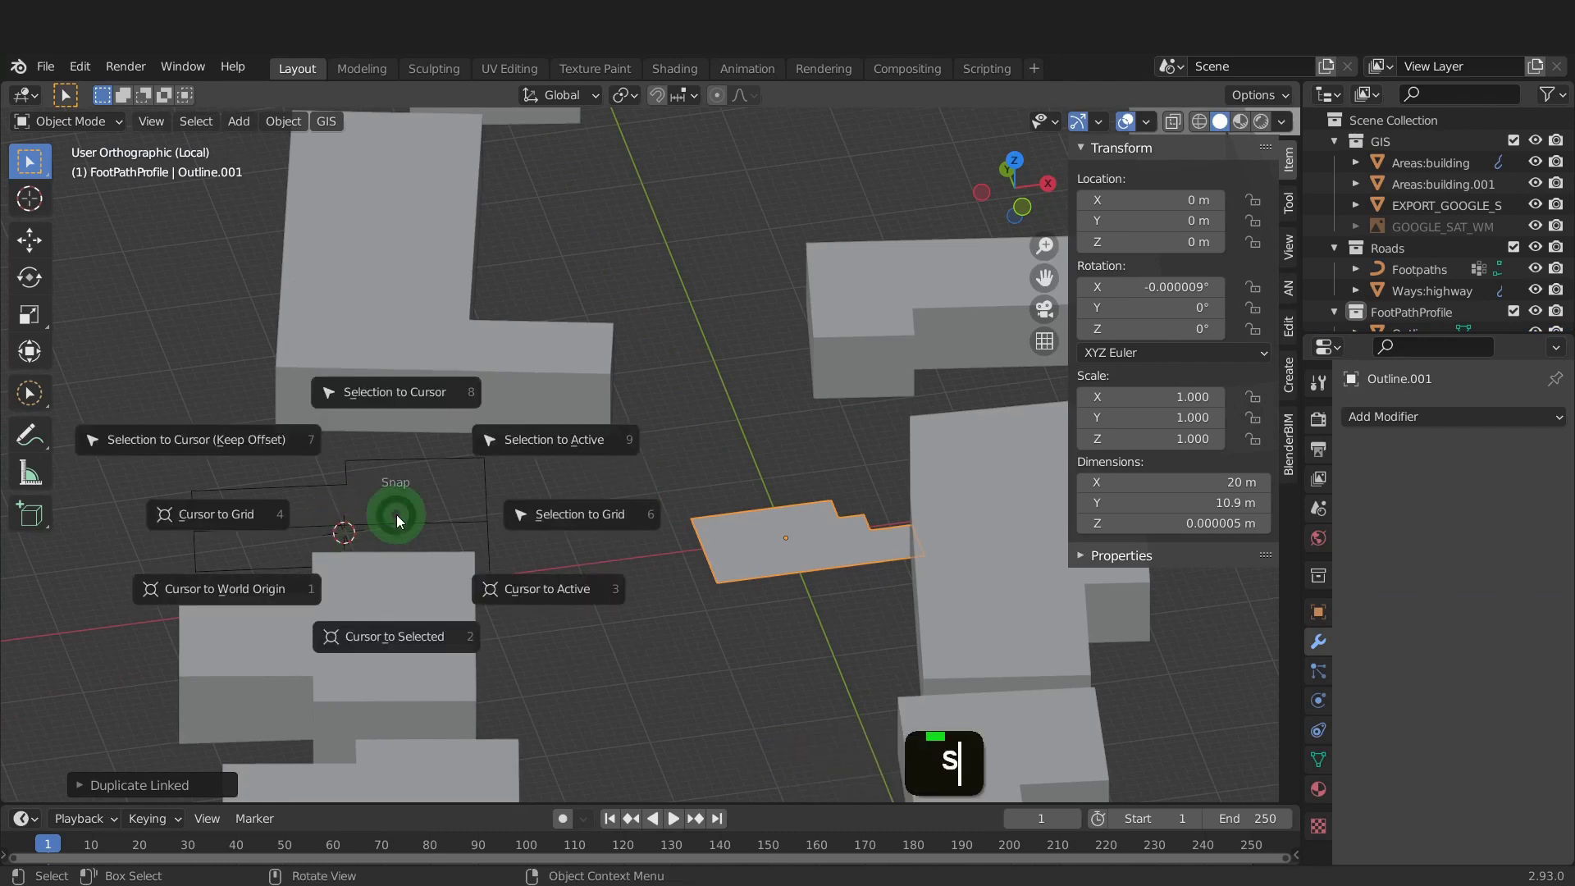
left_click(406, 397)
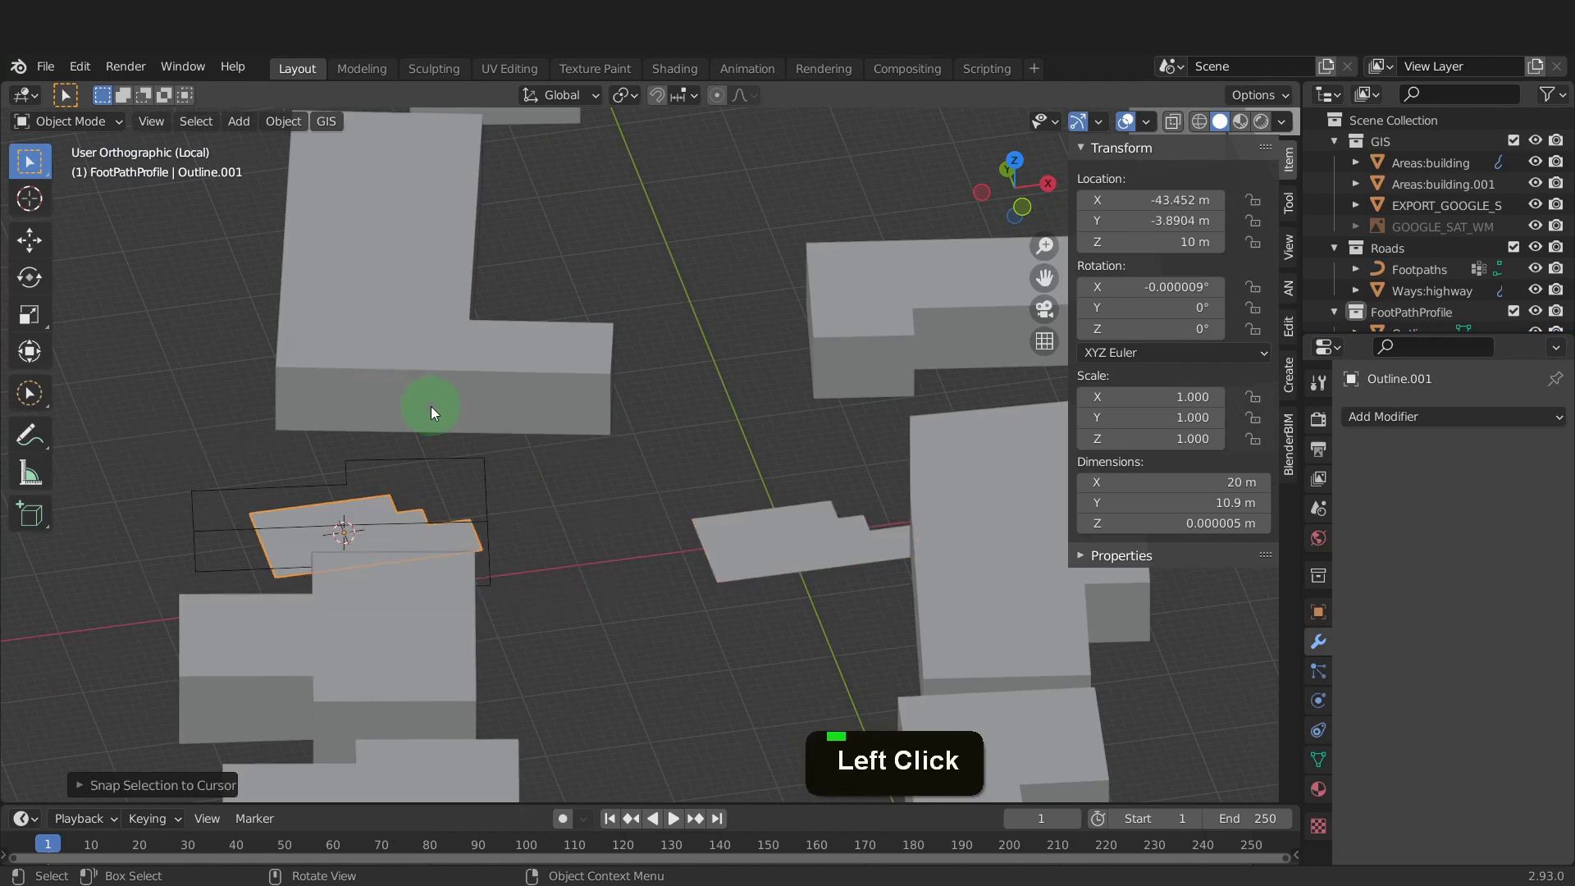
key("KP_7")
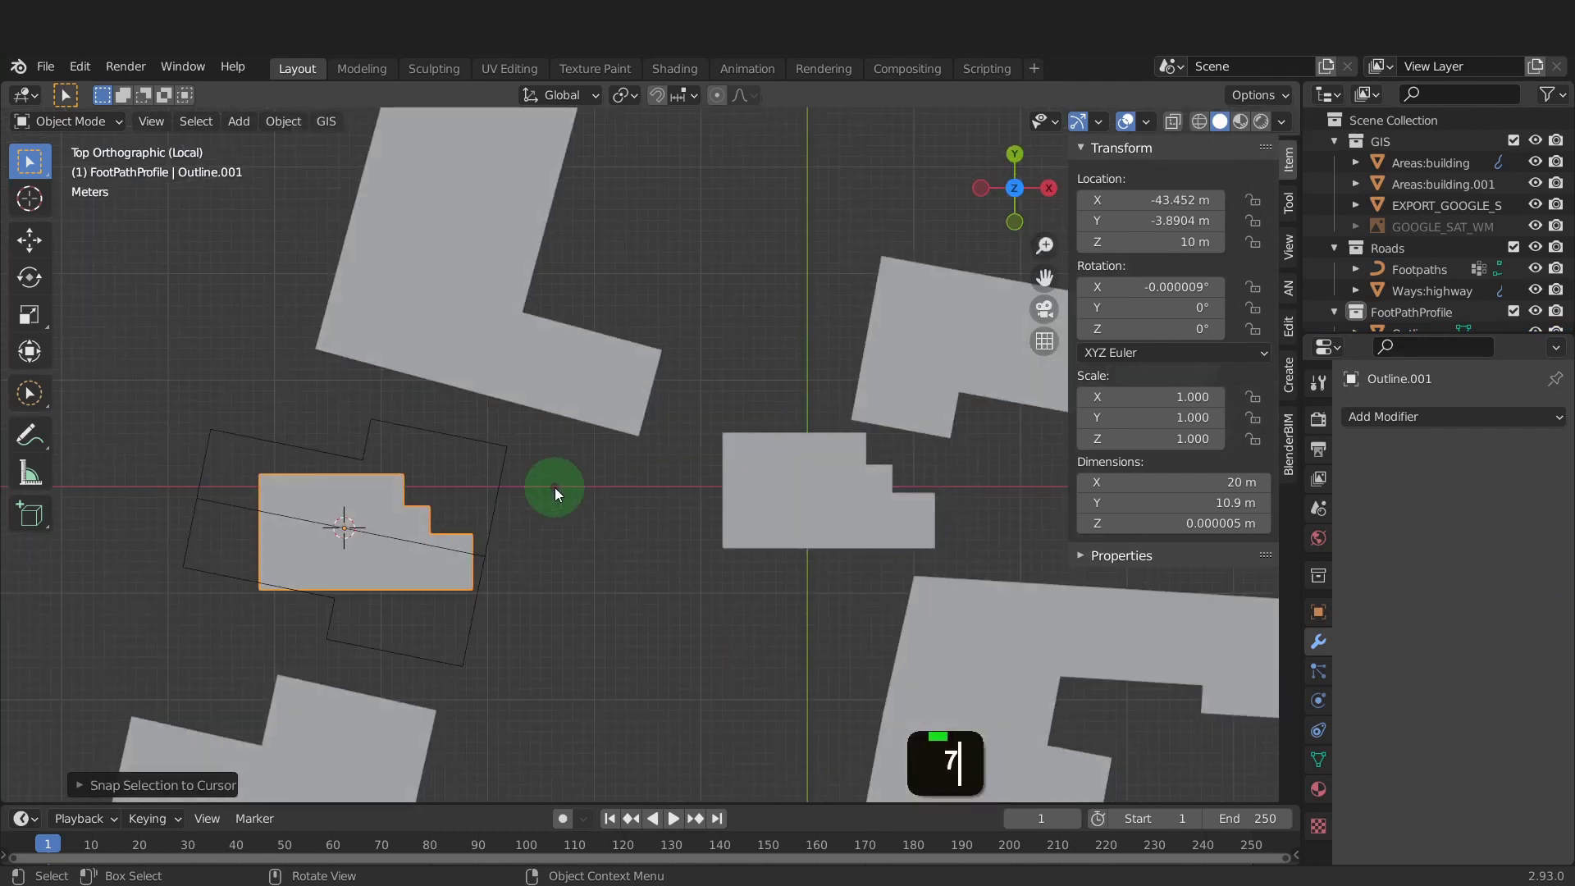
key("r")
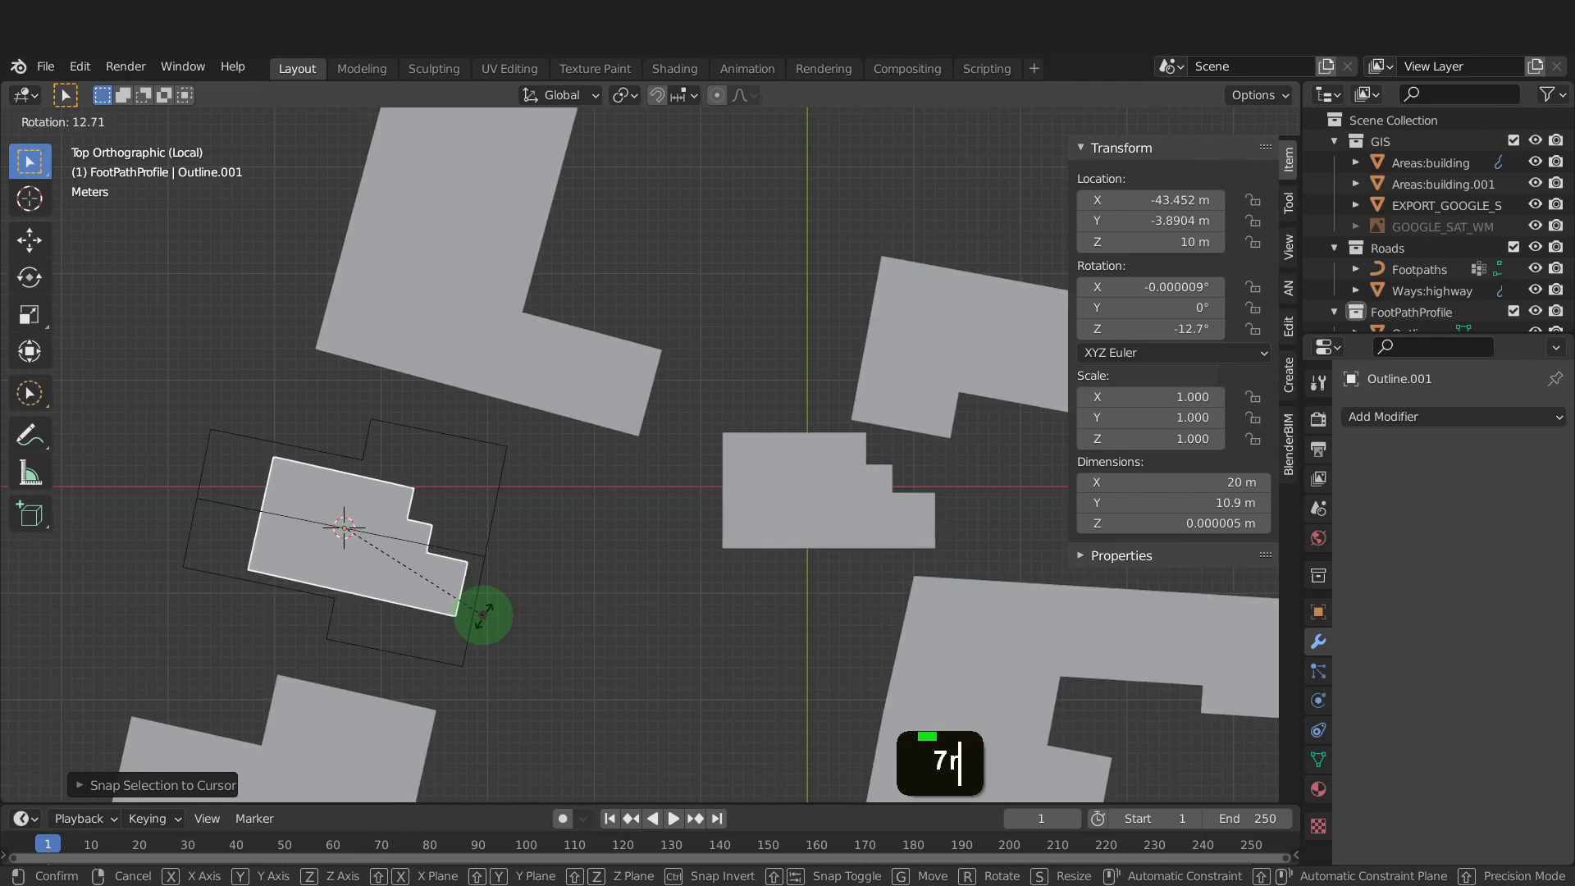
left_click(484, 615)
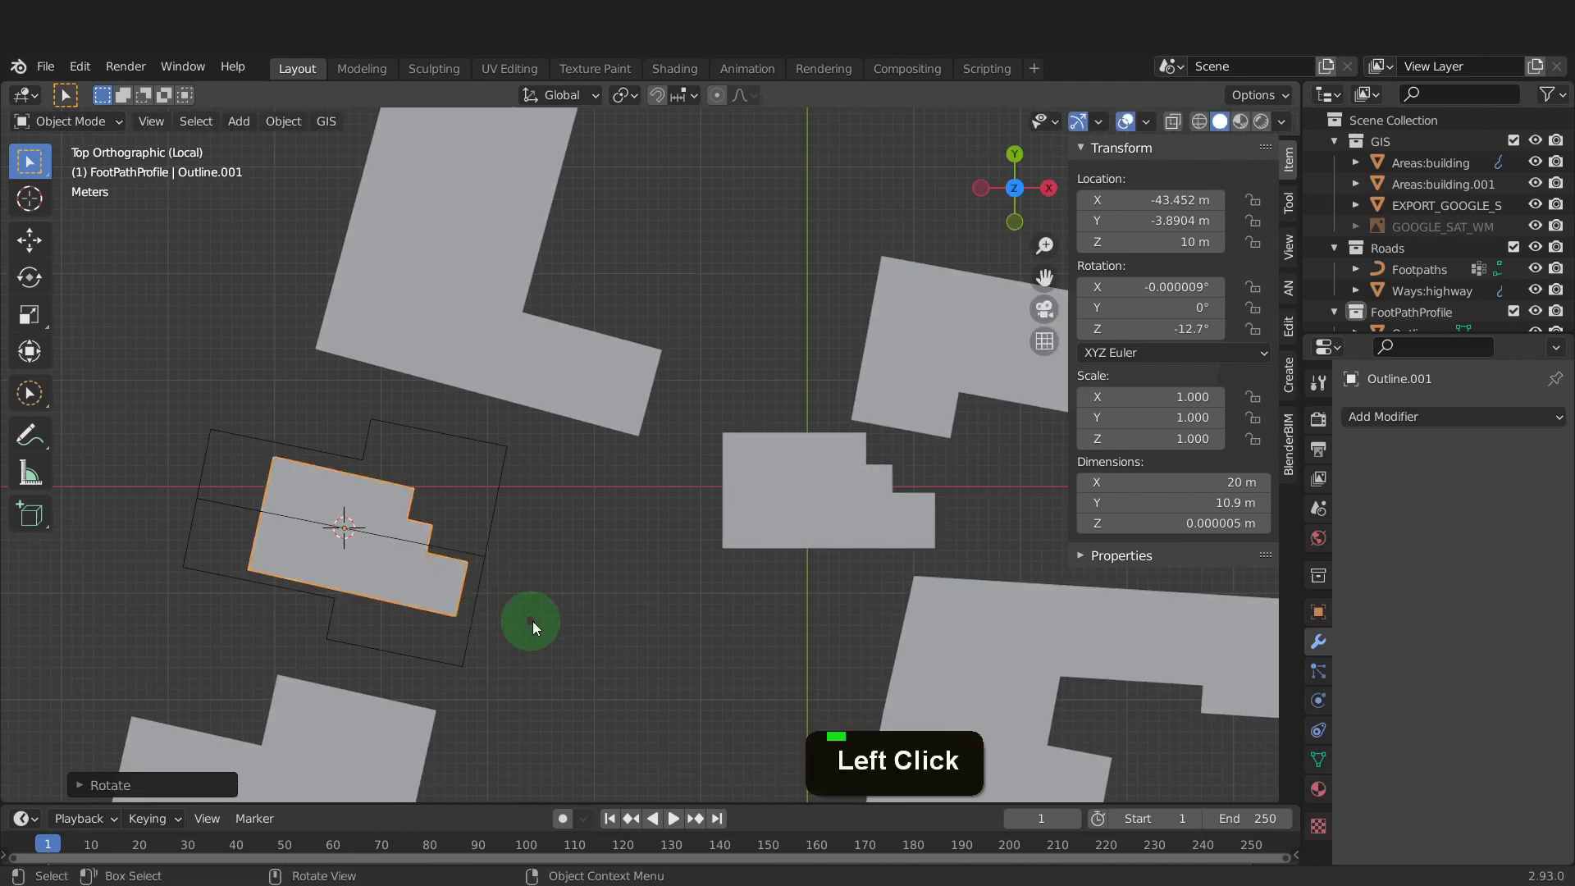
double_click(776, 502)
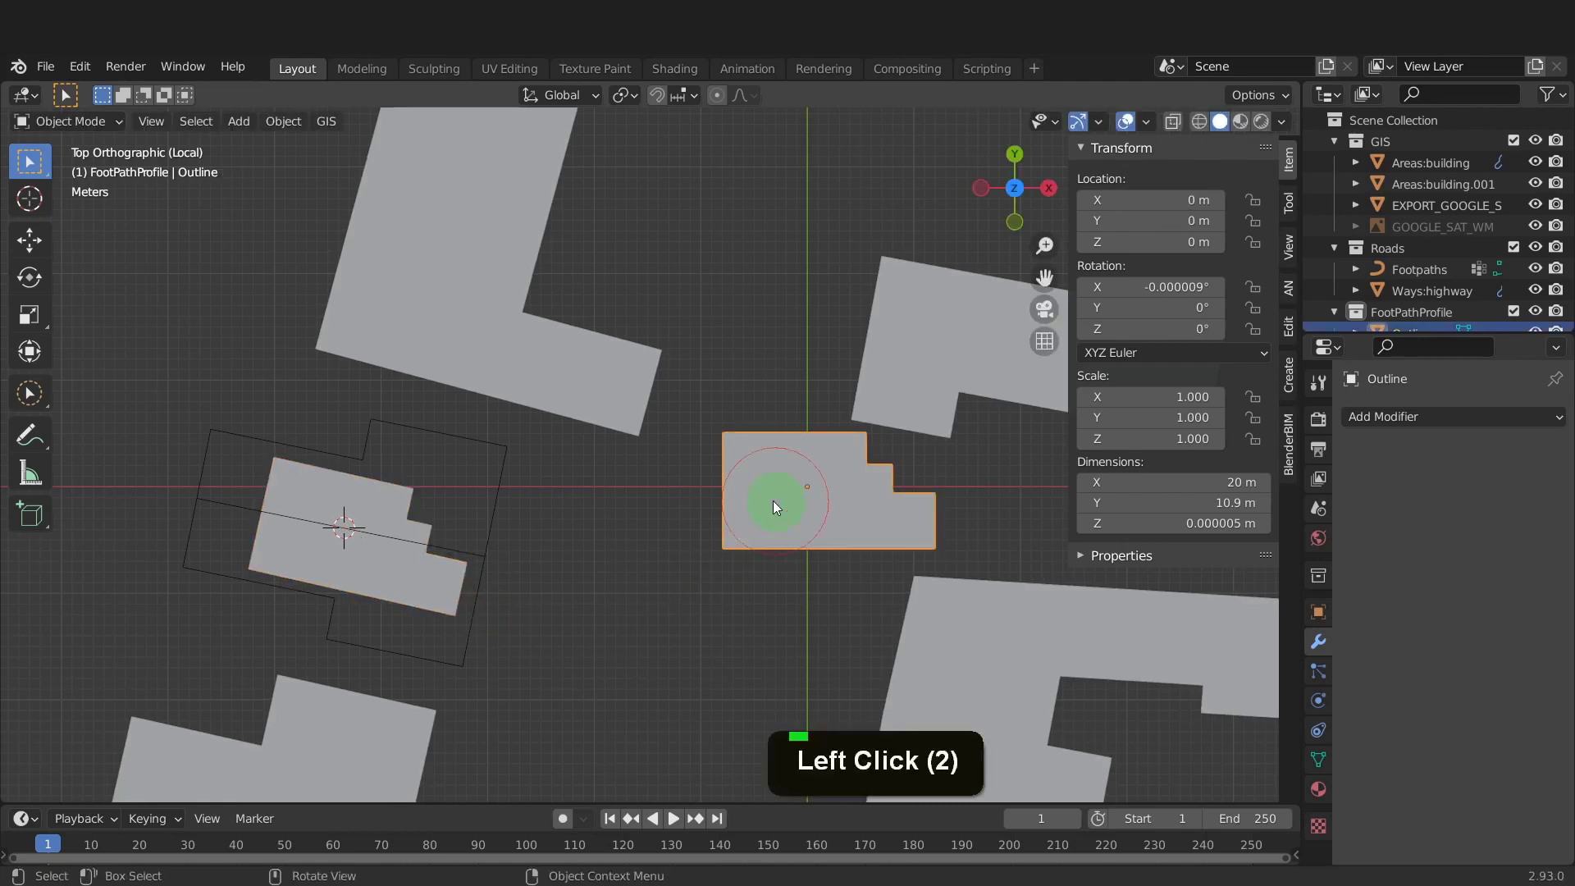
key("Tab")
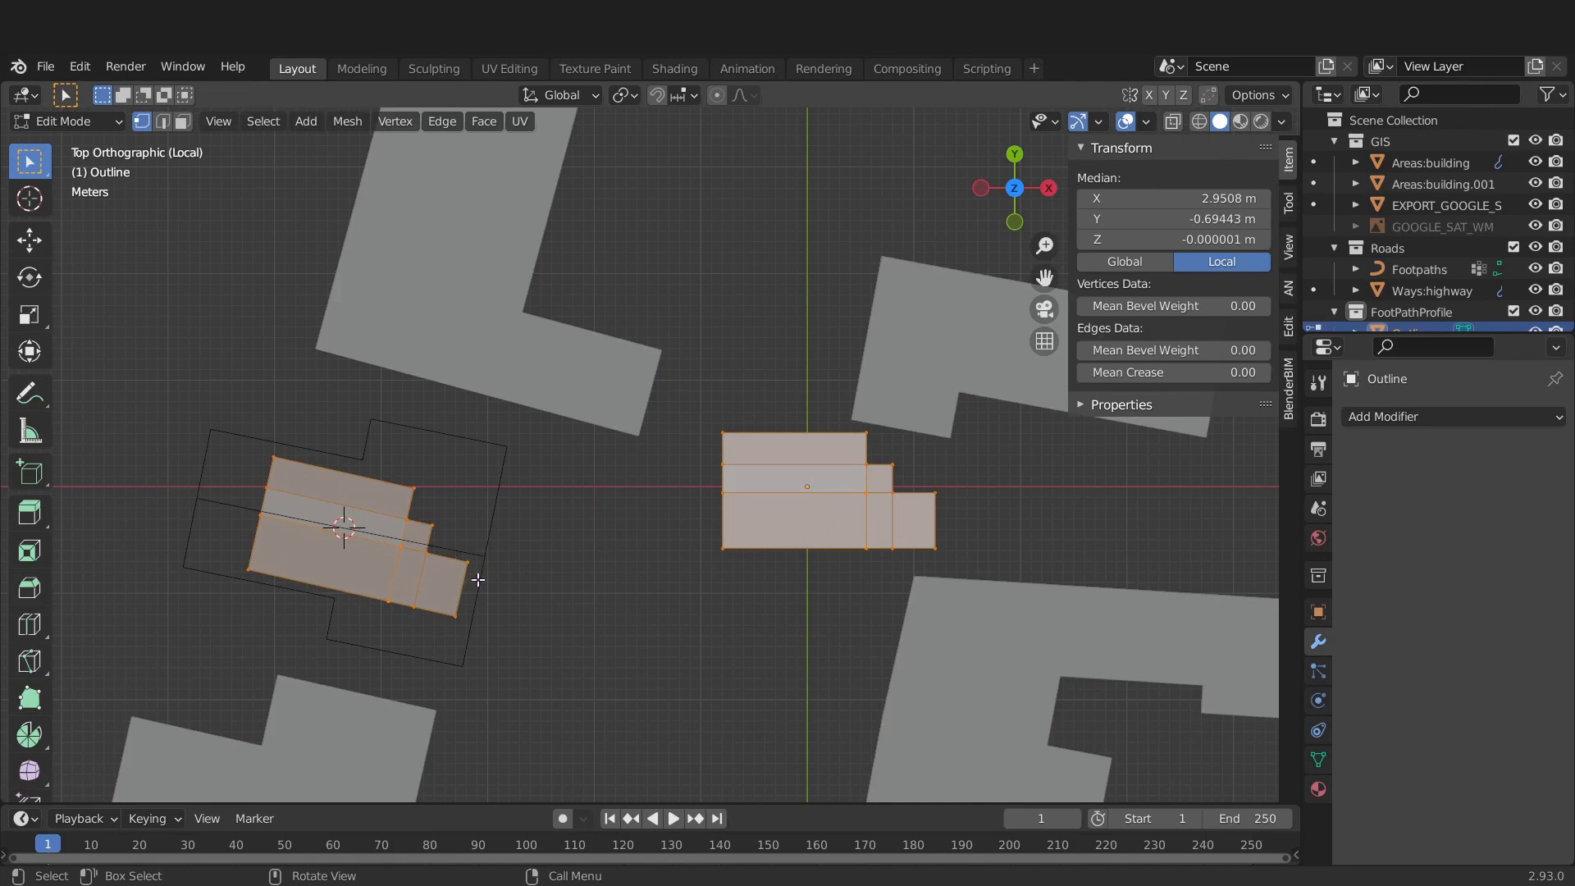
key("Tab")
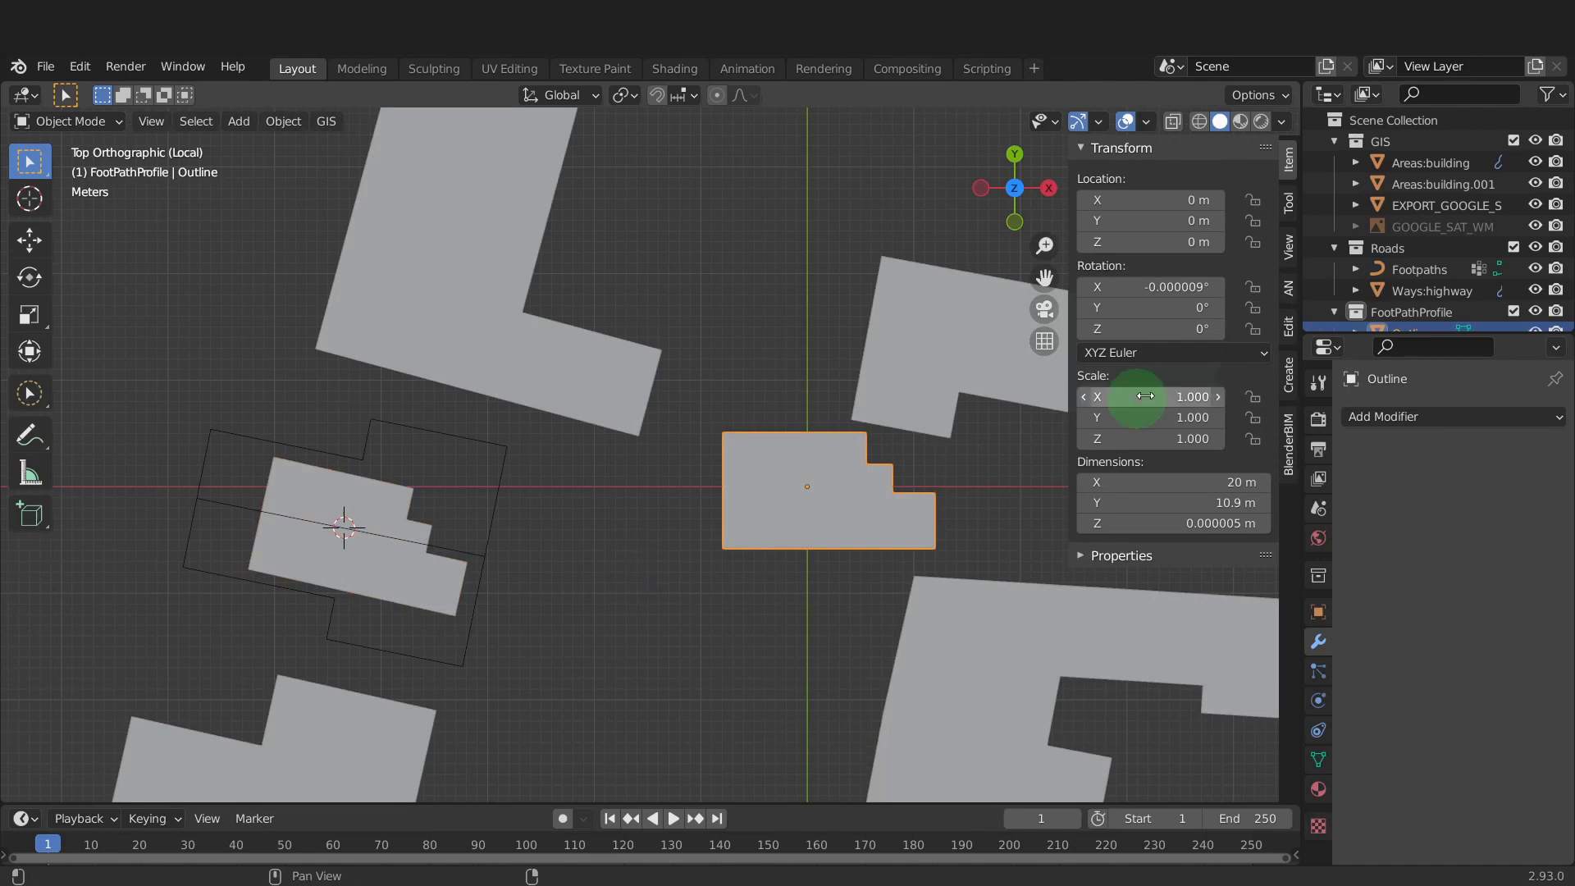
Add a new collection from Outline's Outliner menu, rename it House_geo, and move Outline into it.
scroll(1328, 279, "down", 2)
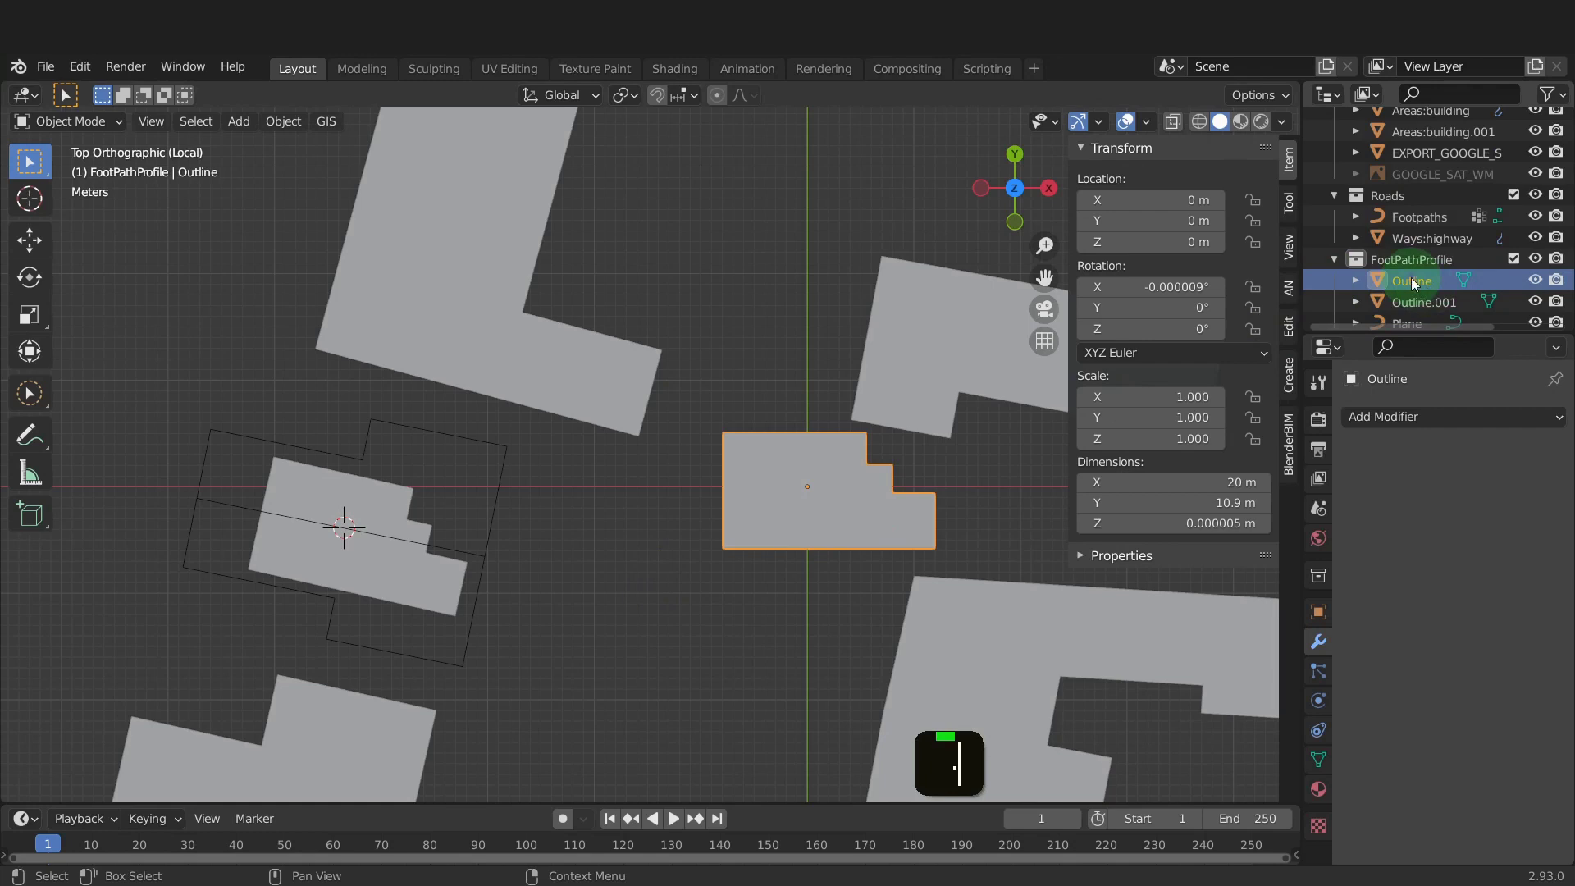
right_click(1327, 284)
left_click(1304, 314)
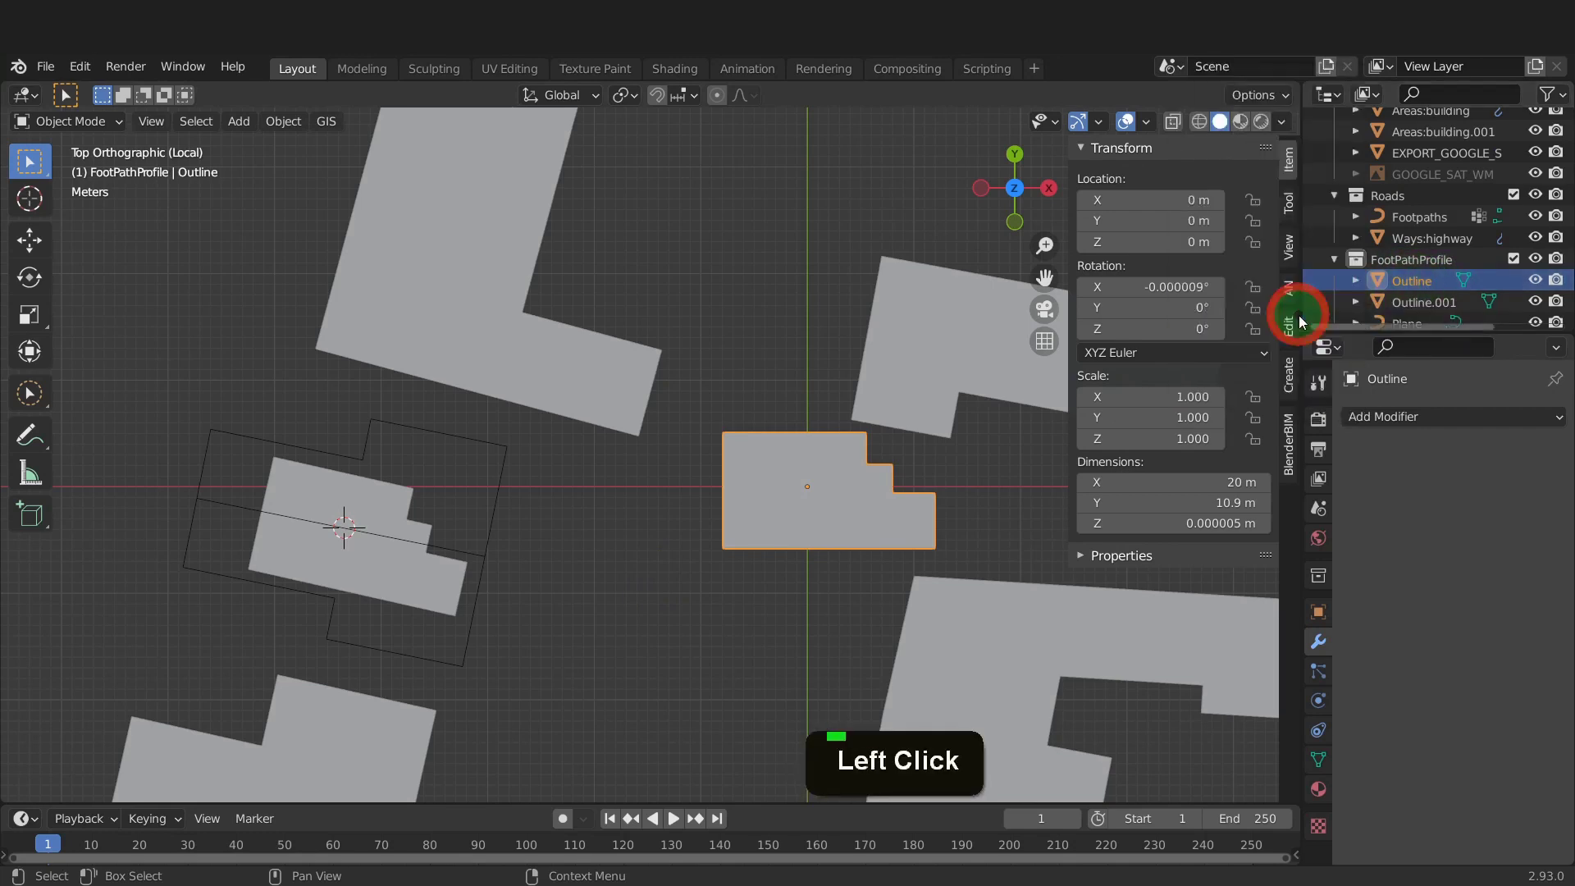
scroll(1380, 294, "down", 6)
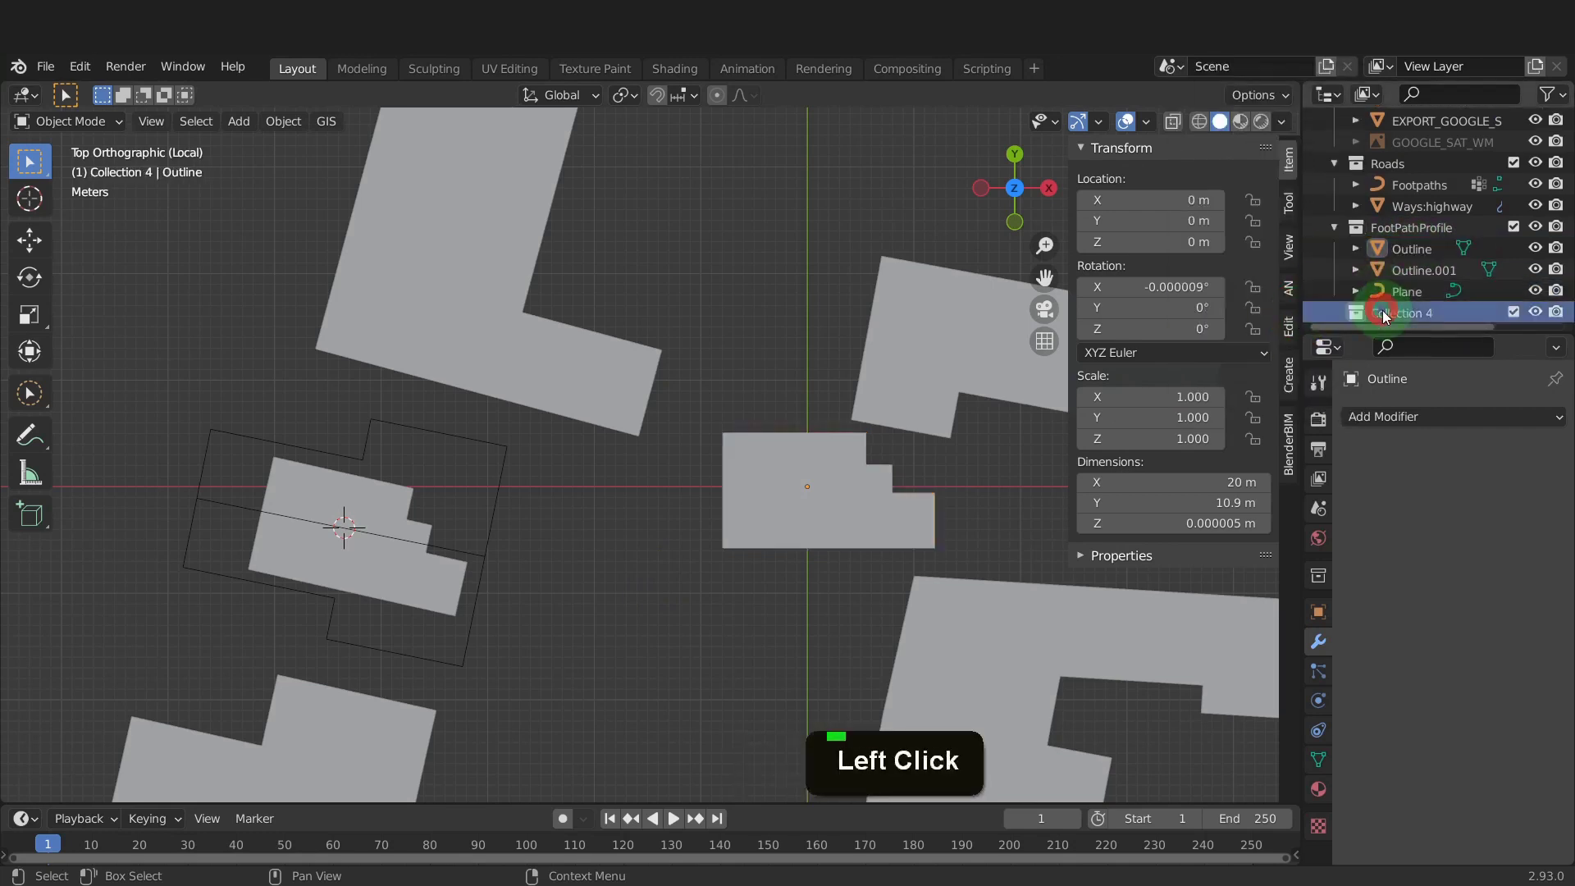
double_click(1394, 313)
type("House_geo")
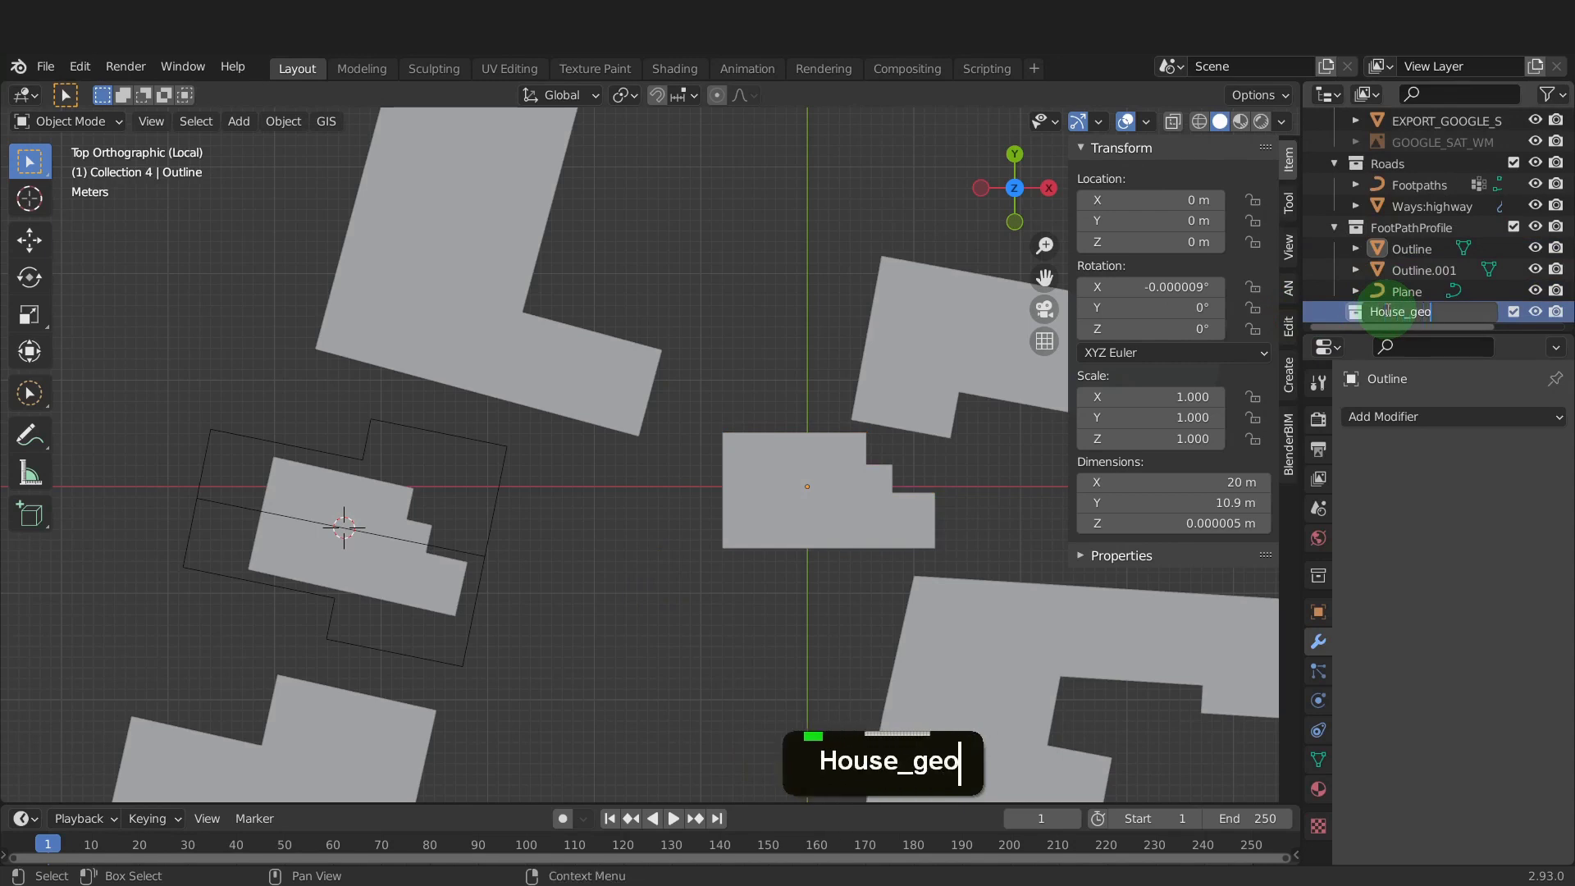
key("Return")
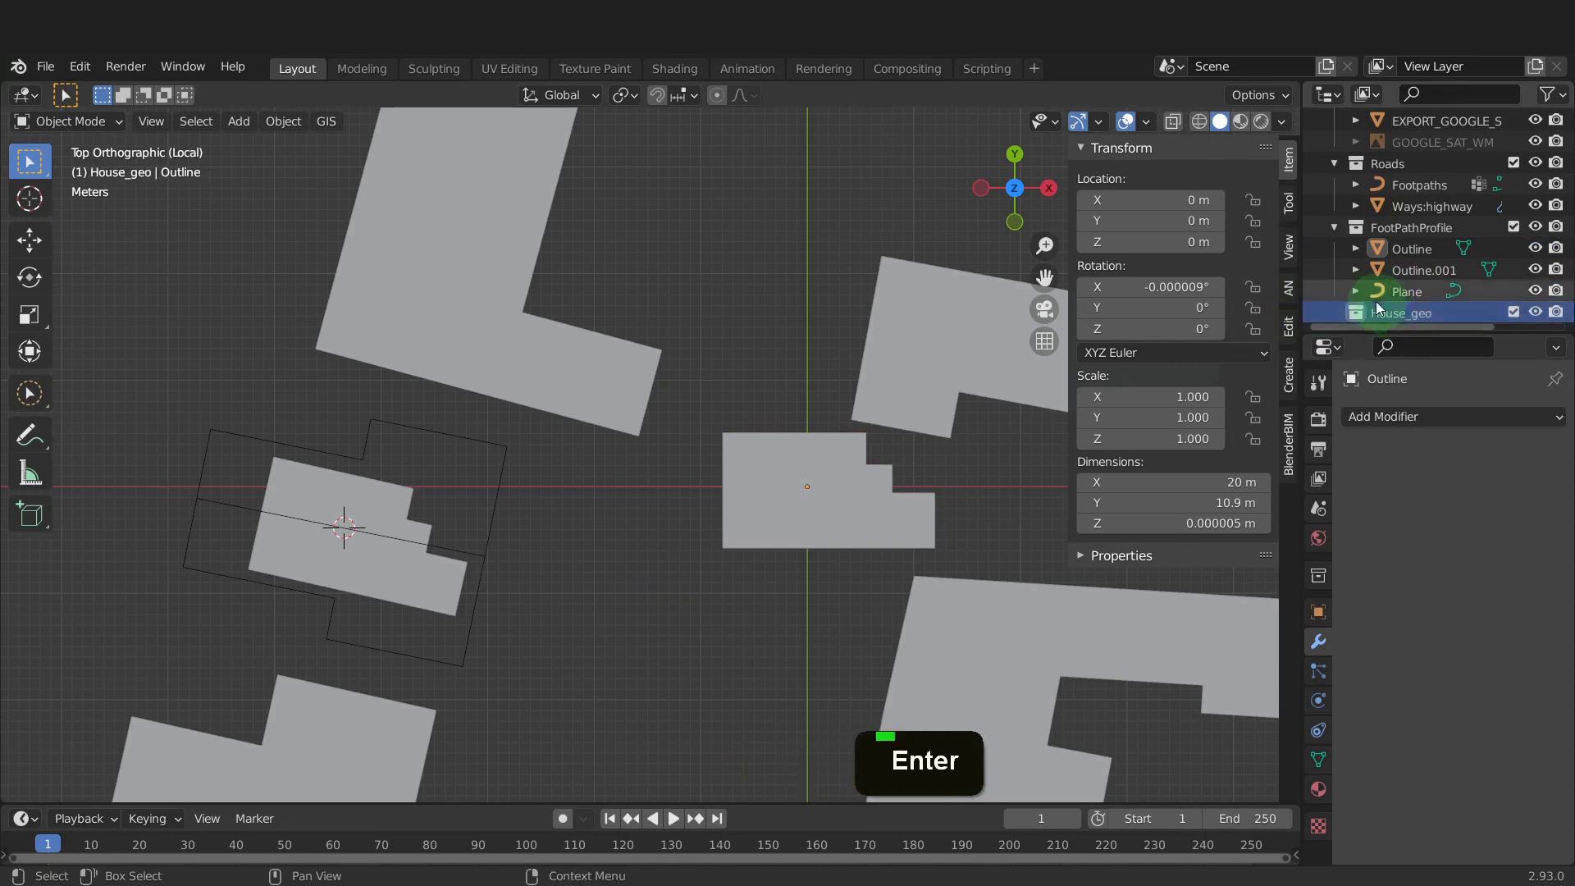
left_click_drag(1406, 247, 1396, 322)
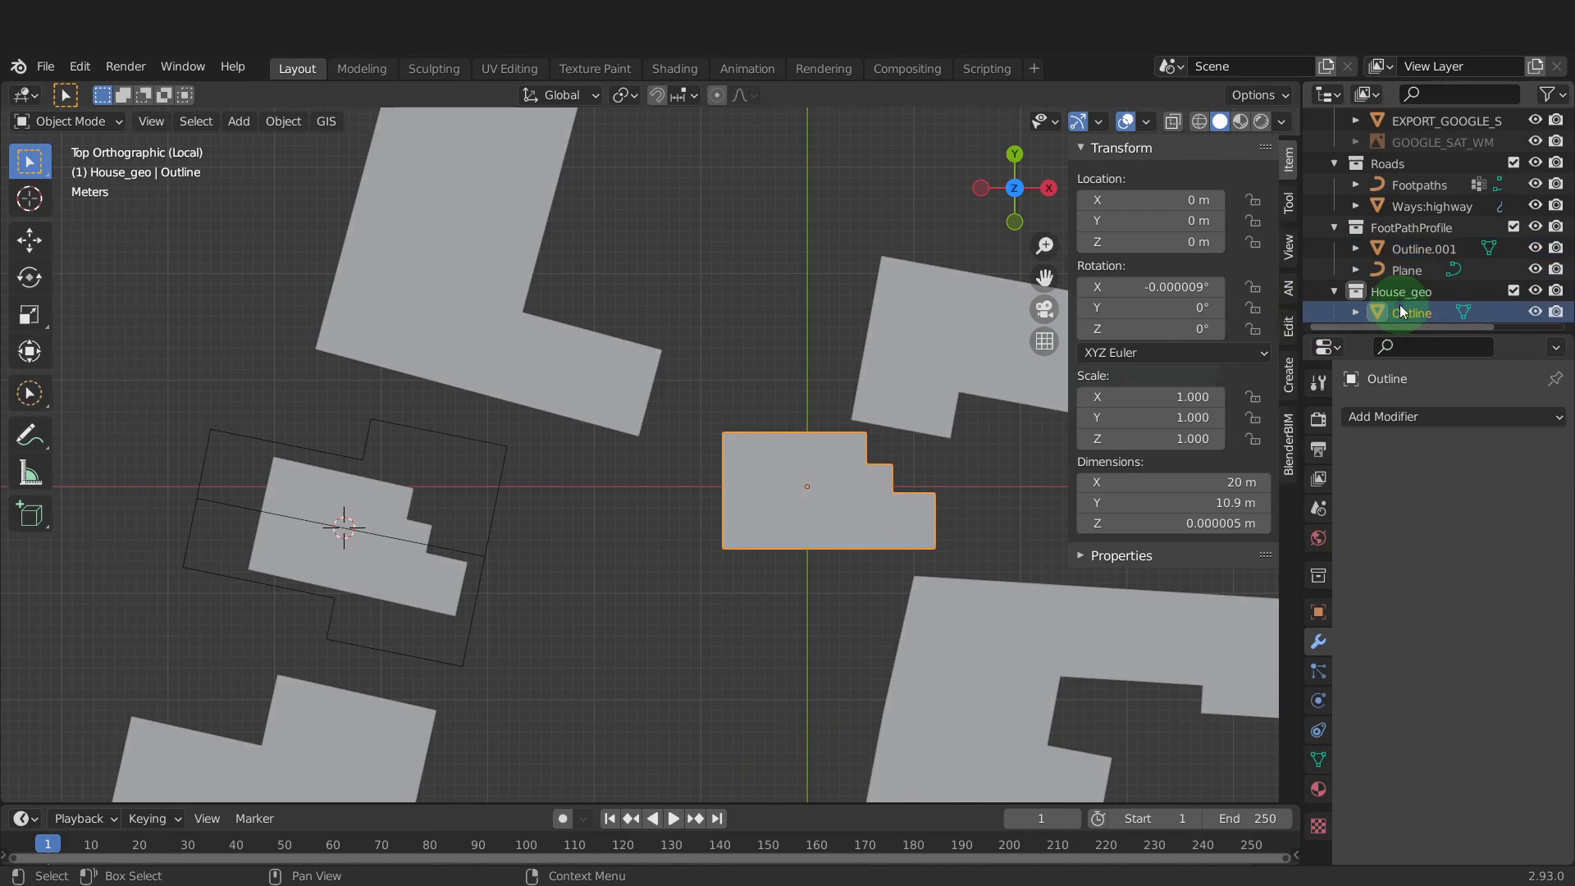
Exit local view and hide GIS, Roads and FootPathProfile, leaving only the House_geo Outline visible.
key("shift+a")
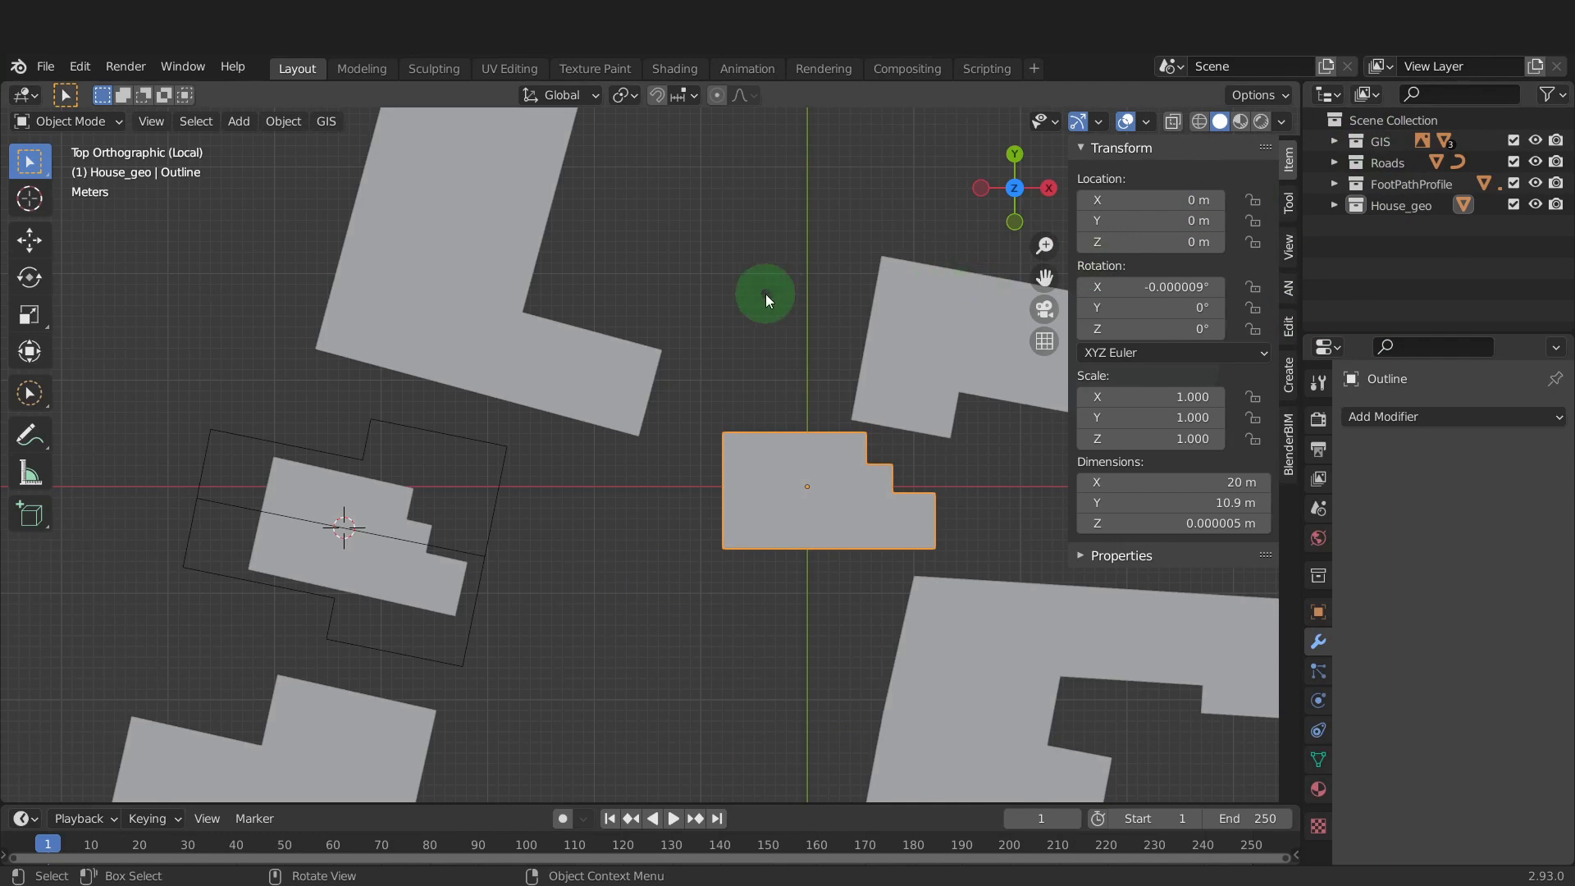
key("KP_Divide")
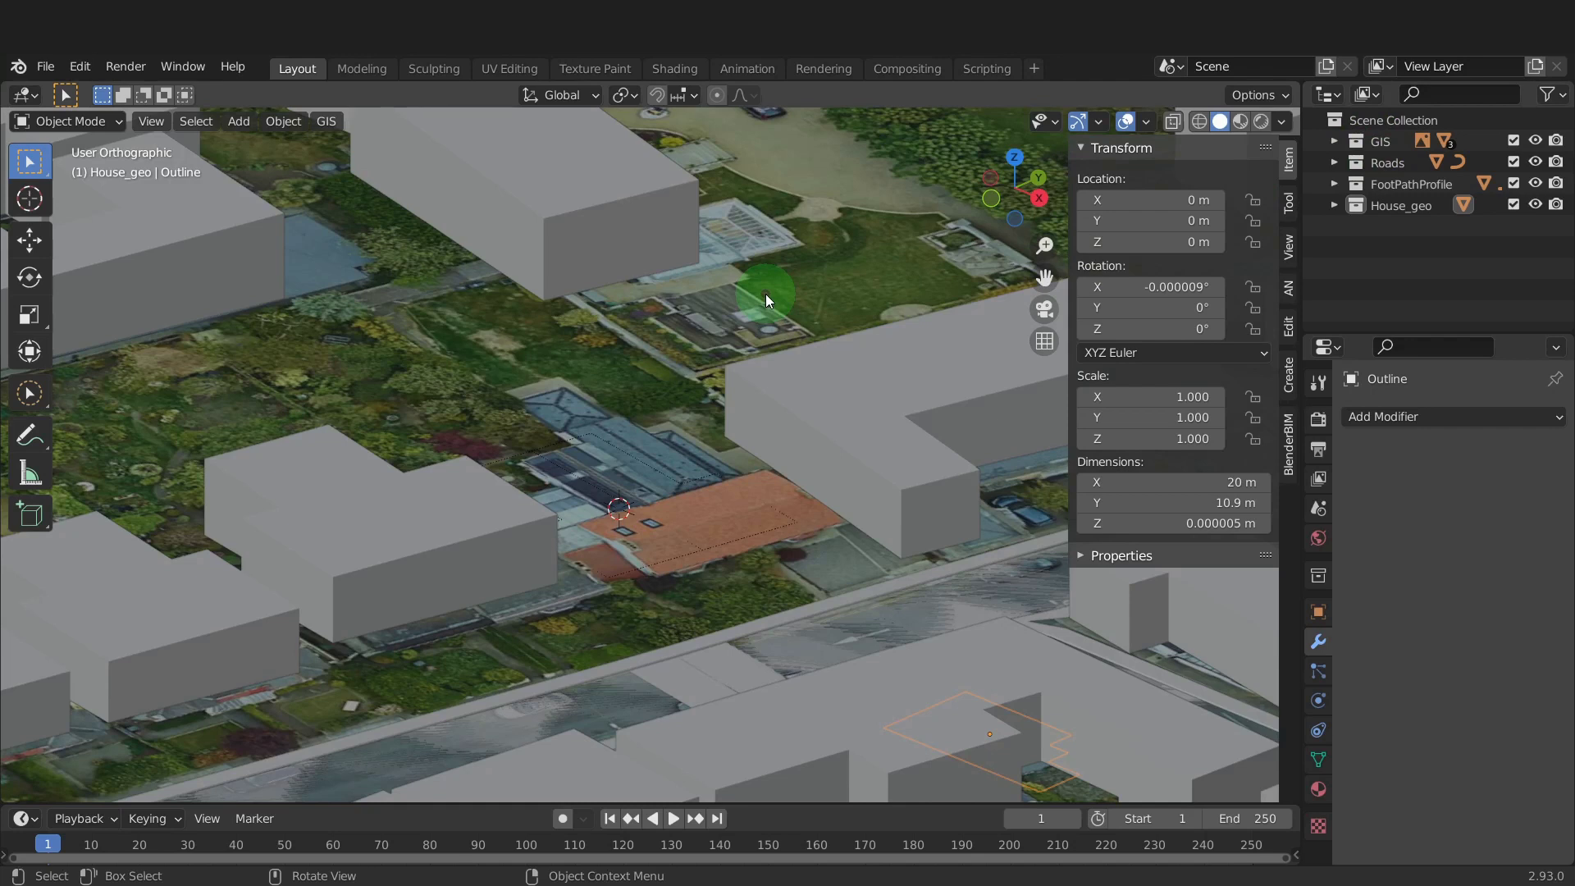
key("shift+h")
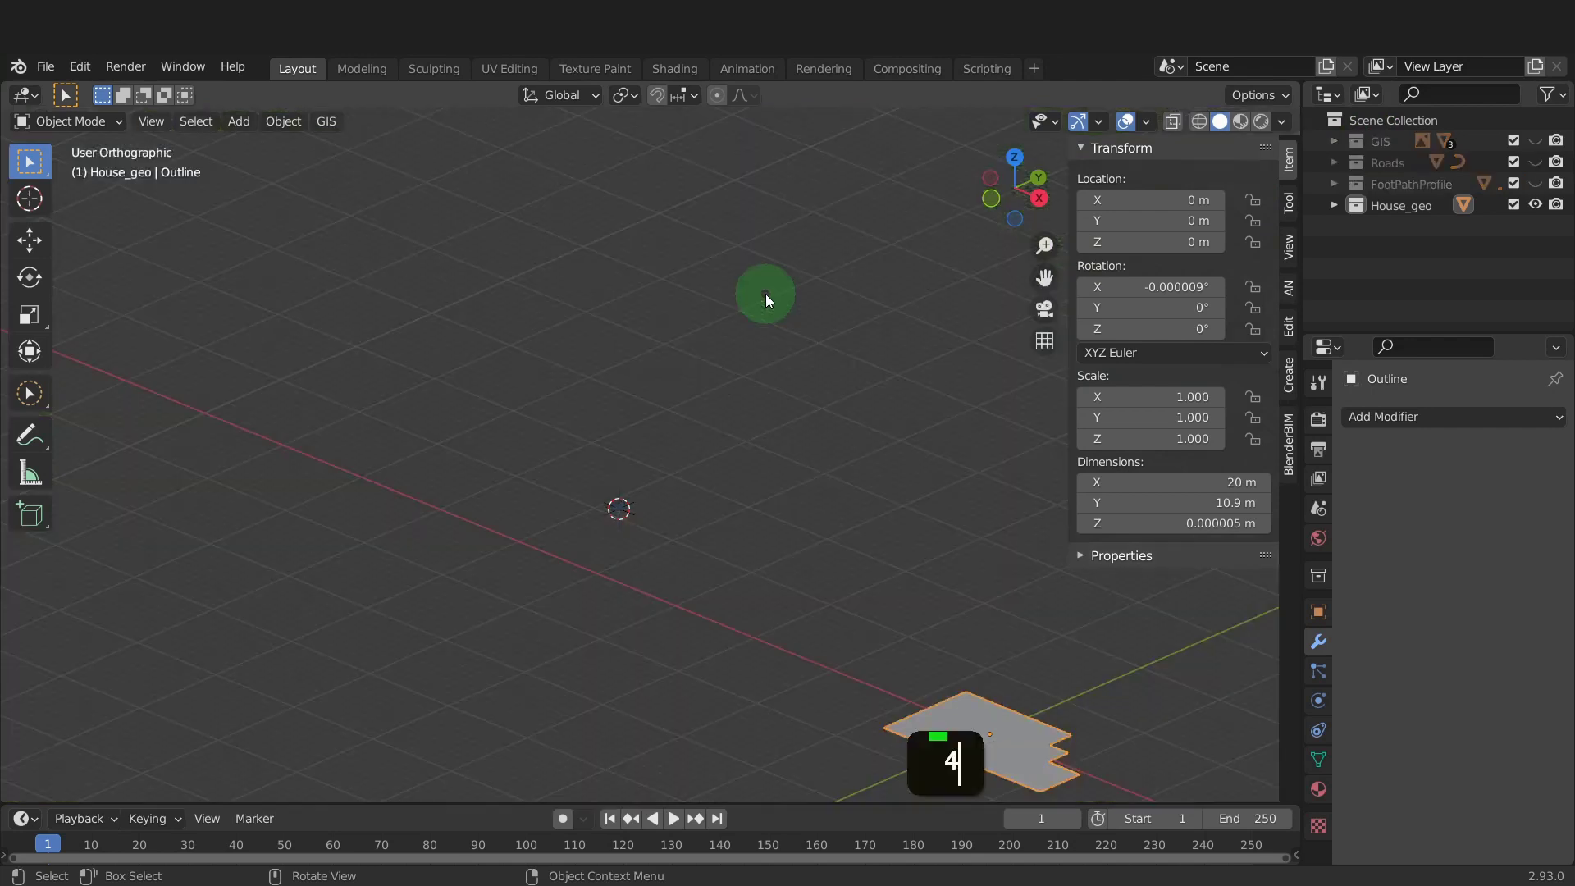
scroll(635, 405, "down", 3)
scroll(852, 590, "up", 4)
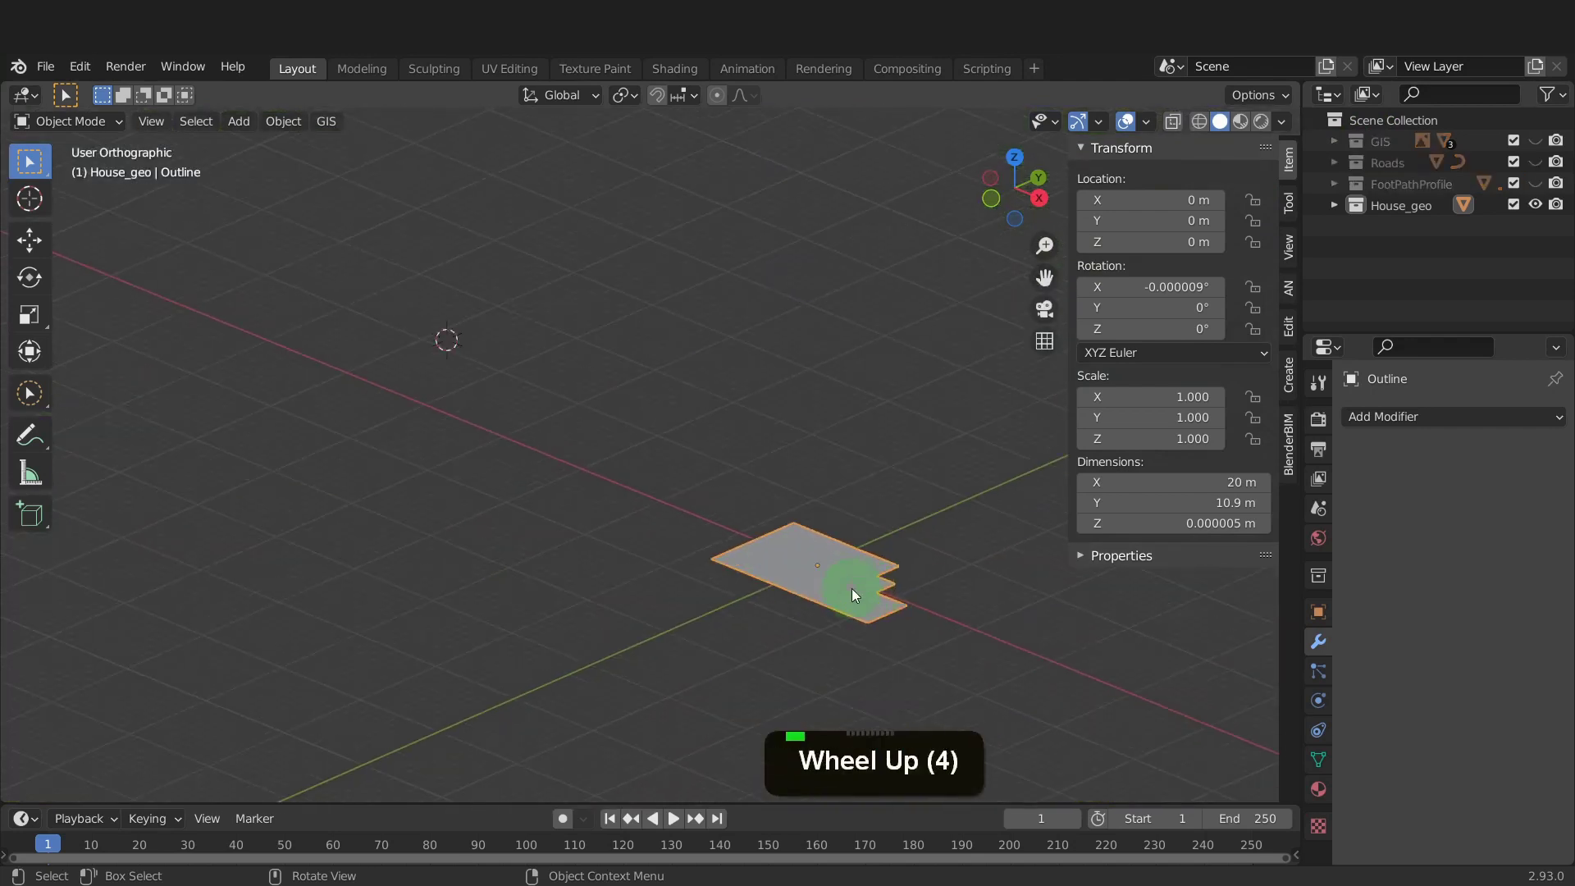
Extrude the entire Outline footprint mesh 6.2 m upward along Z into a solid block.
key("Tab")
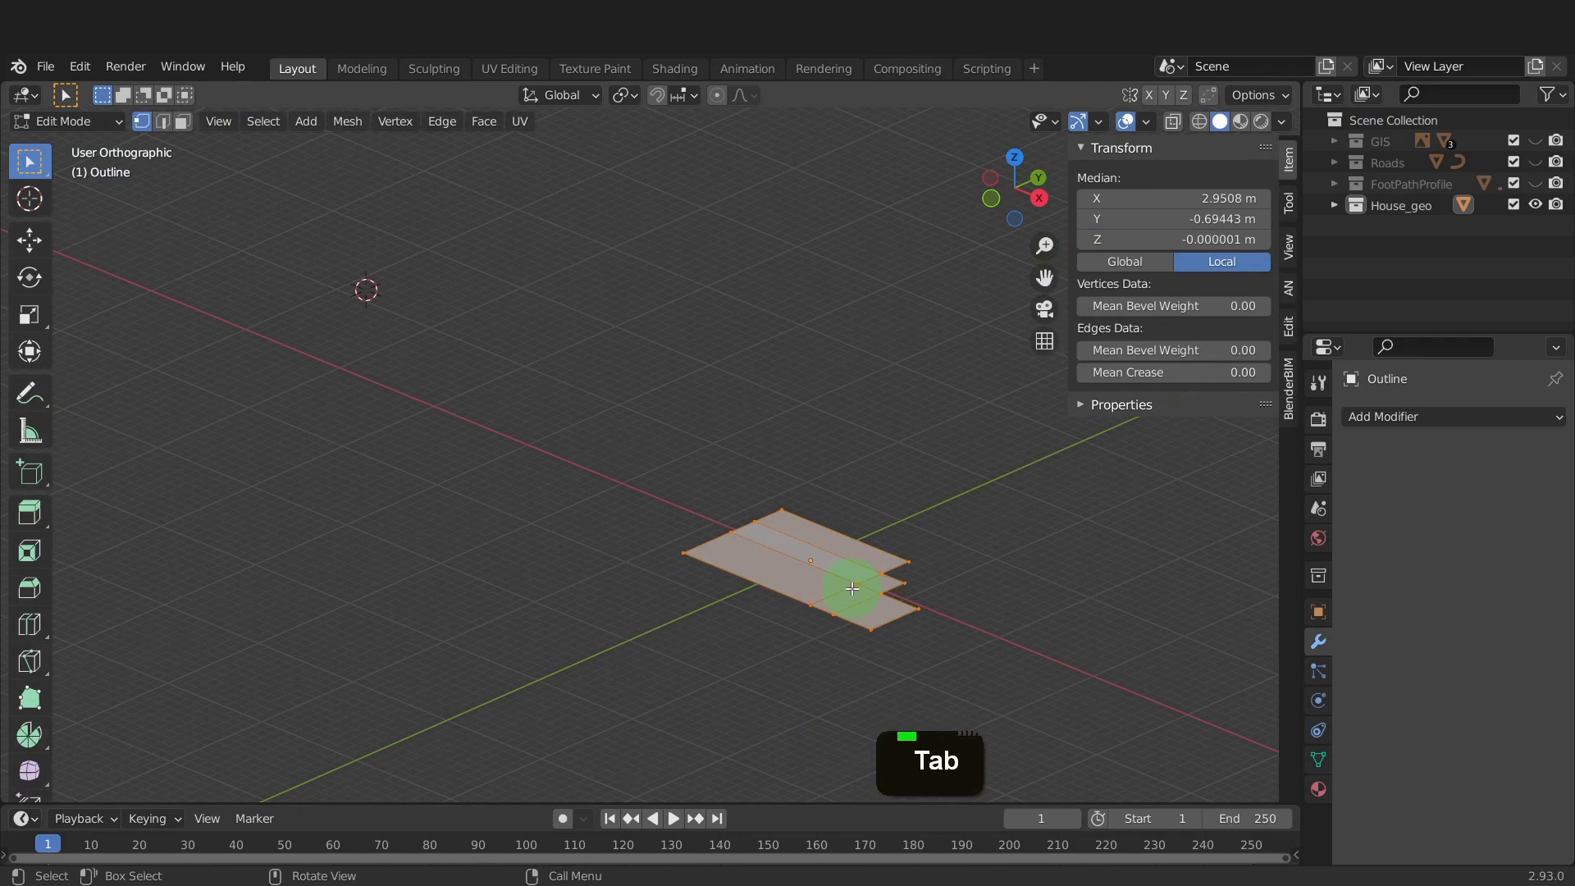
key("a")
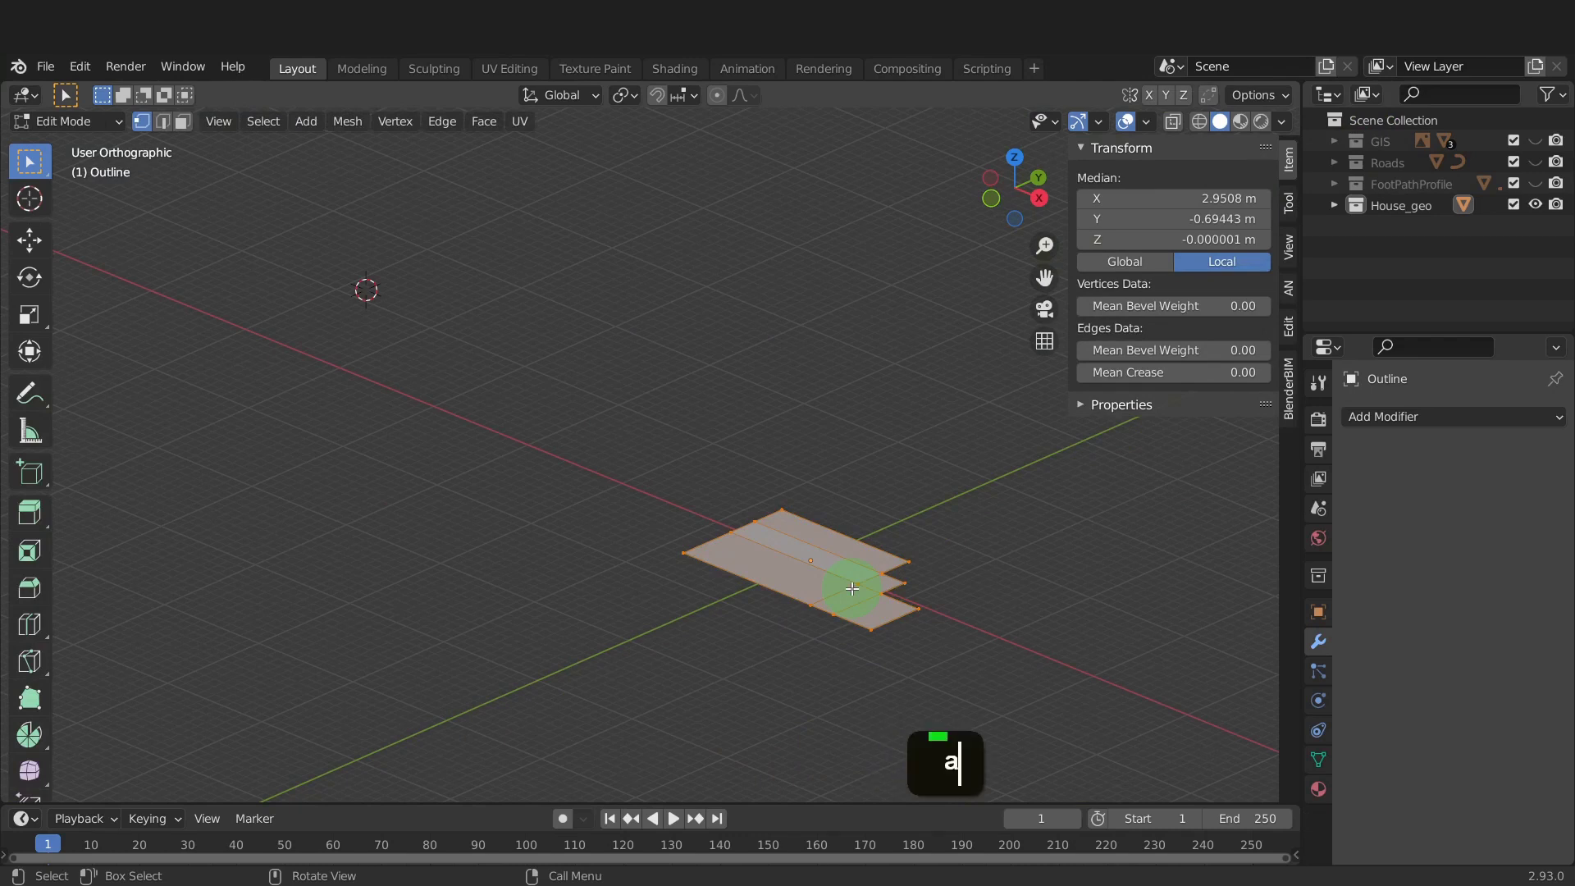
type("ez6.2")
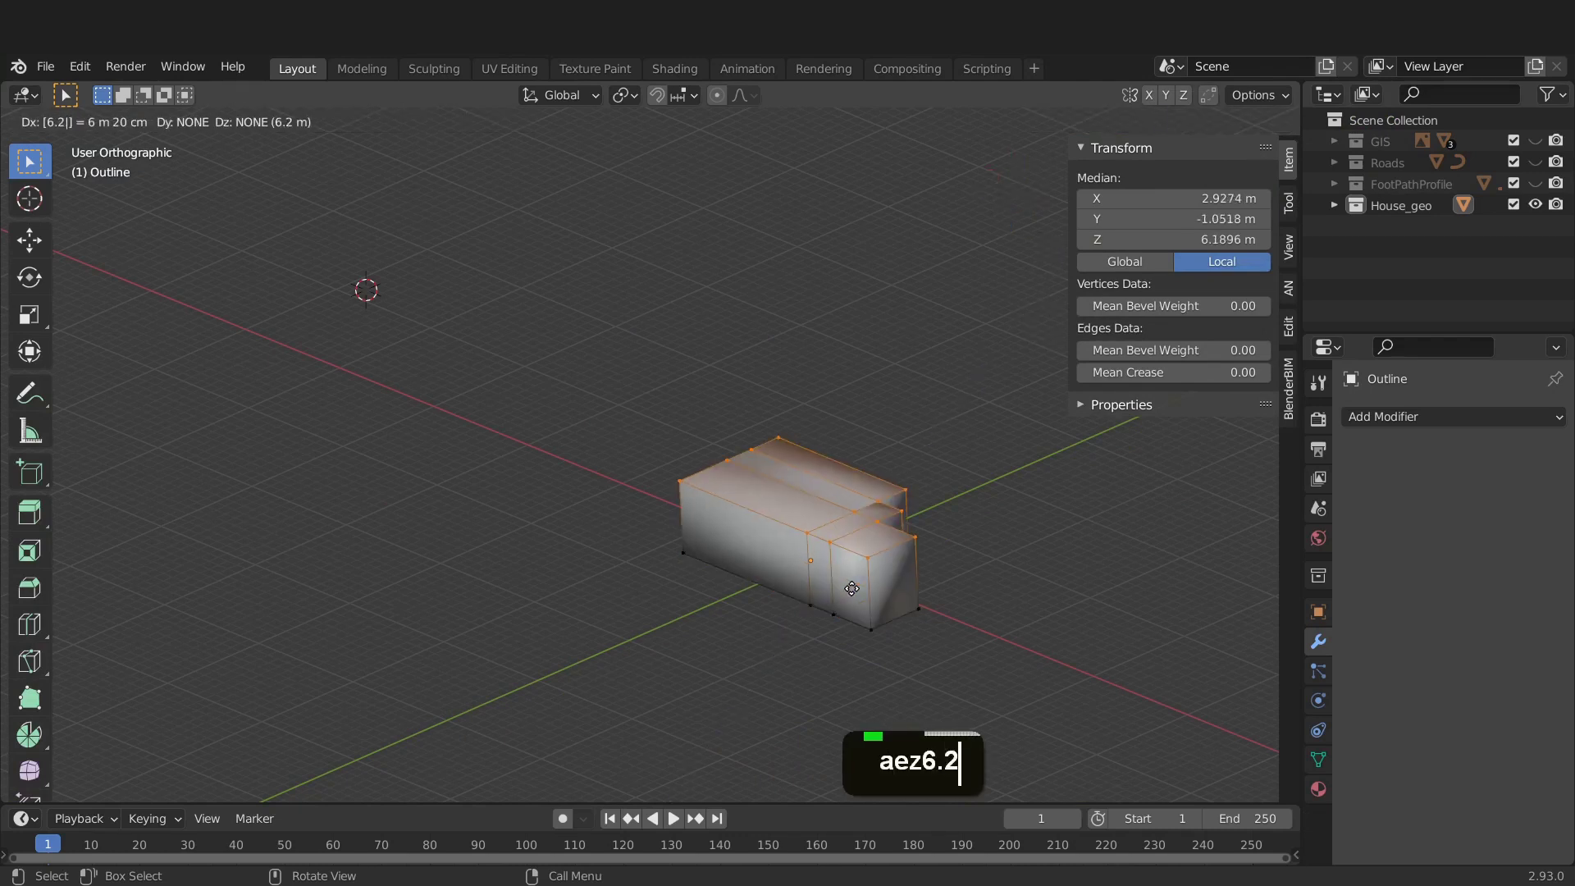
key("Return")
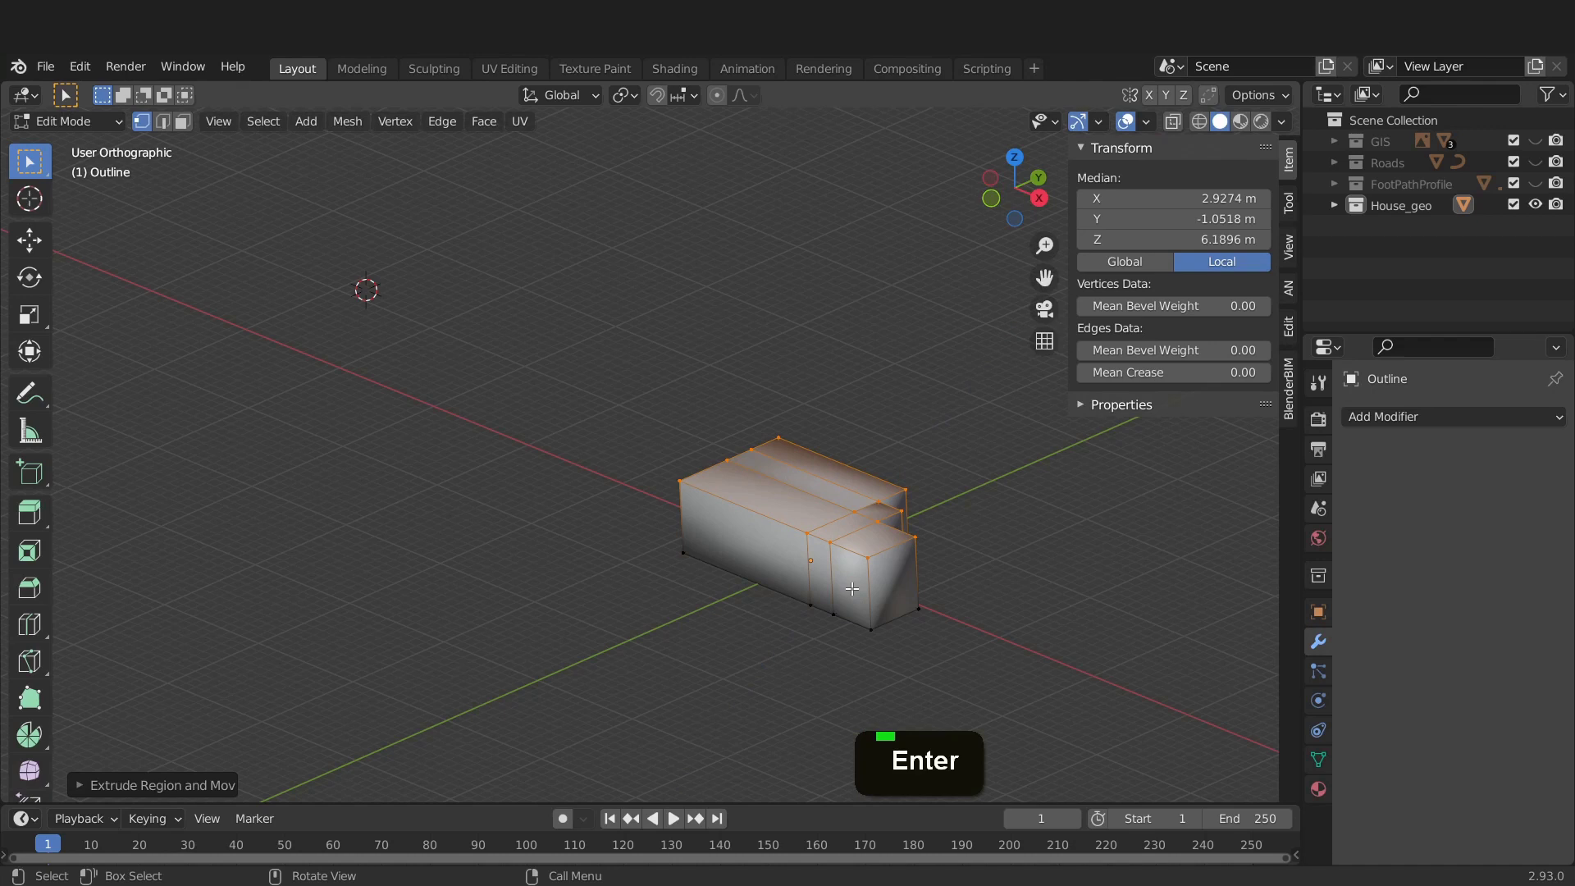